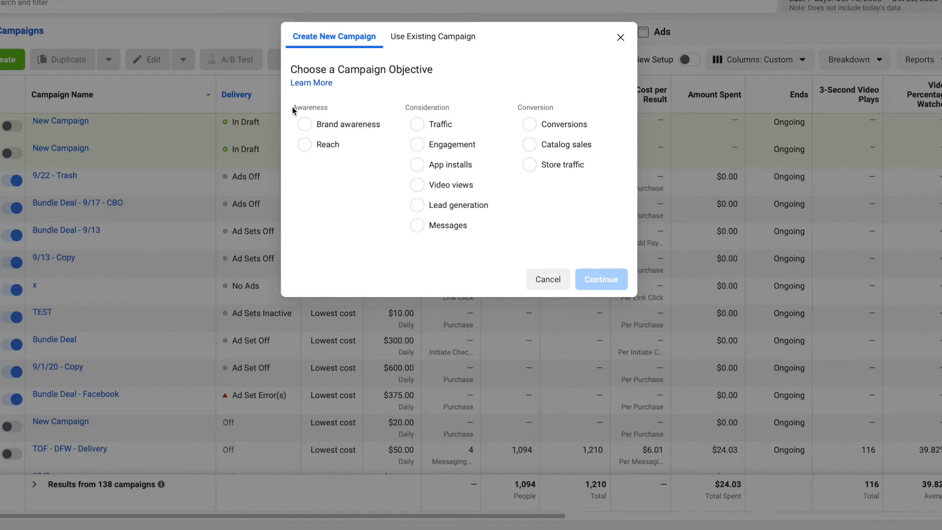
pyautogui.moveTo(293, 108); pyautogui.dragTo(328, 105)
pyautogui.click(328, 105)
pyautogui.moveTo(618, 168)
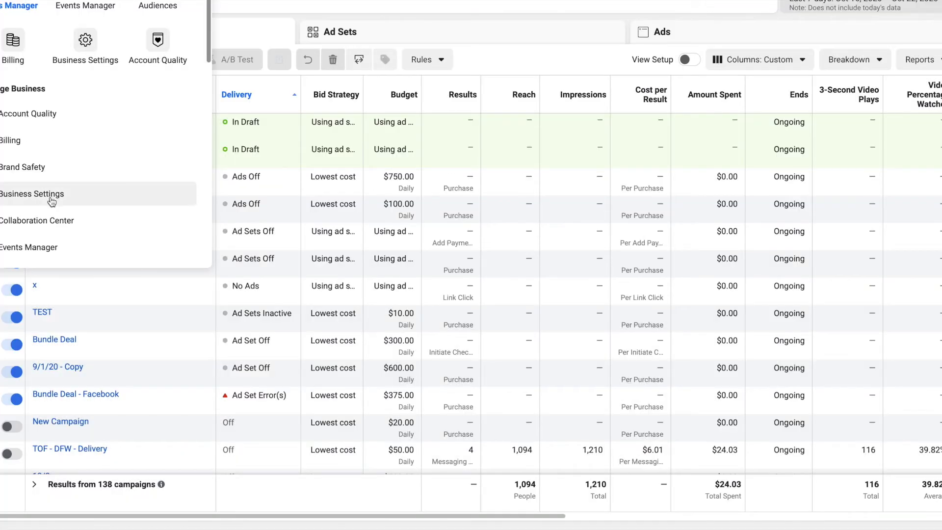
# Go to the ad account's Audiences page.
pyautogui.scroll(-1, 50, 208)
pyautogui.scroll(-3, 50, 208)
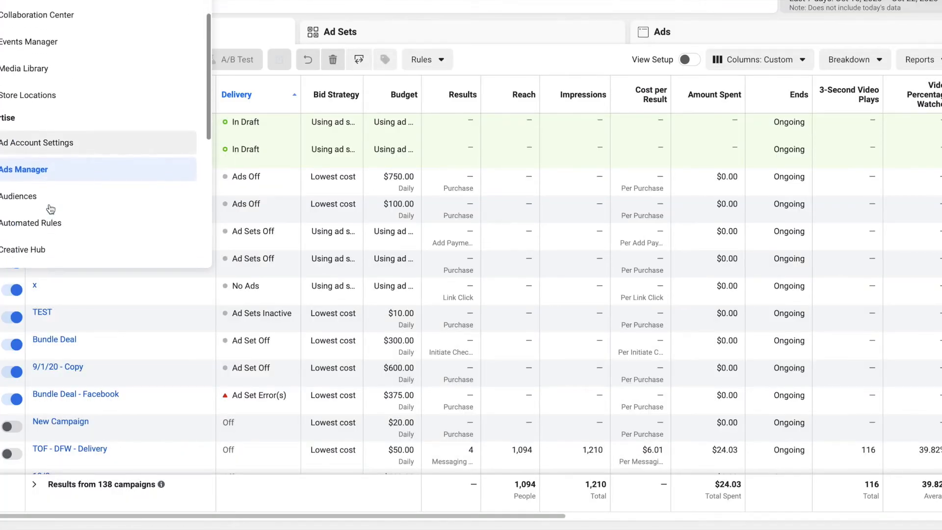
pyautogui.click(39, 175)
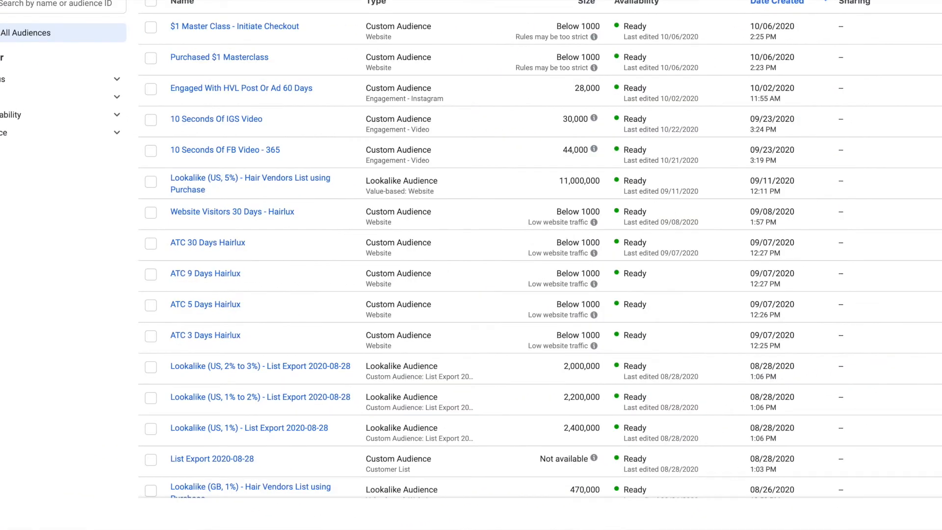
# Start creating a custom audience that uses the website as its source.
pyautogui.click(29, 0)
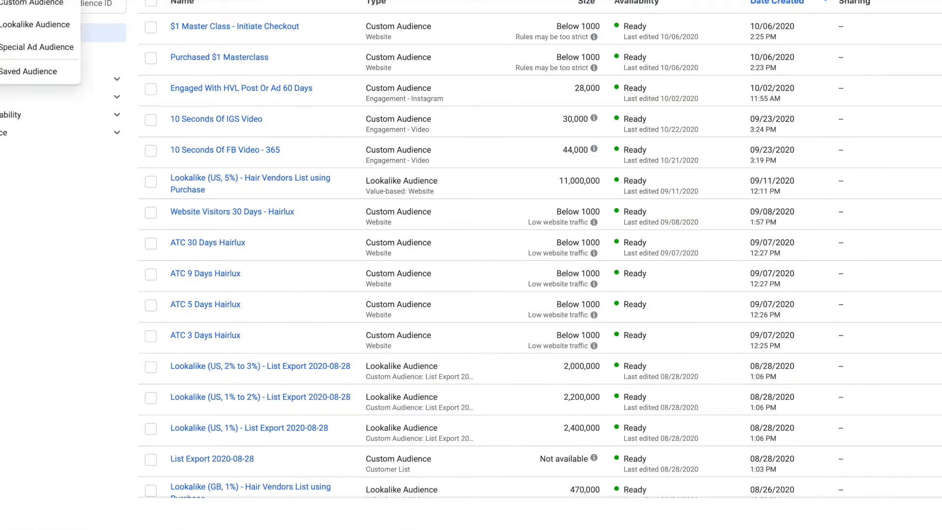
pyautogui.moveTo(41, 6)
pyautogui.click(41, 5)
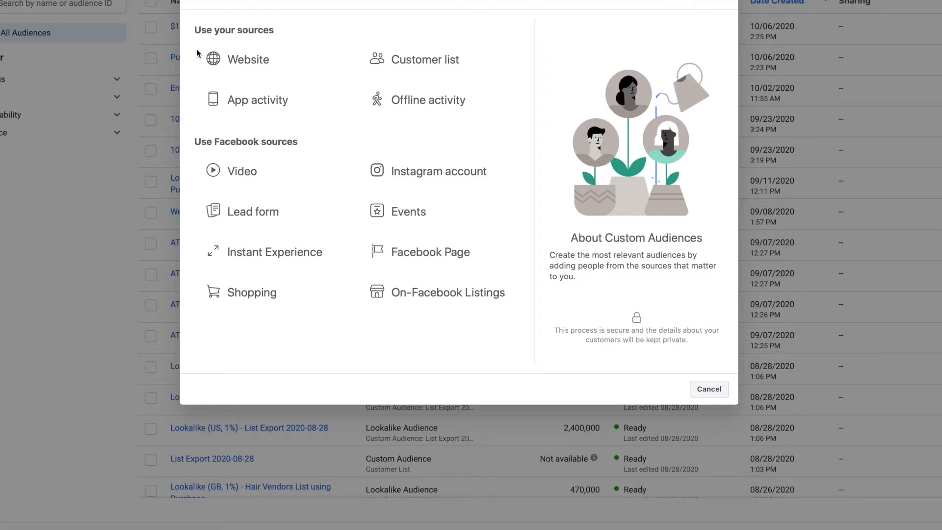
pyautogui.moveTo(280, 59)
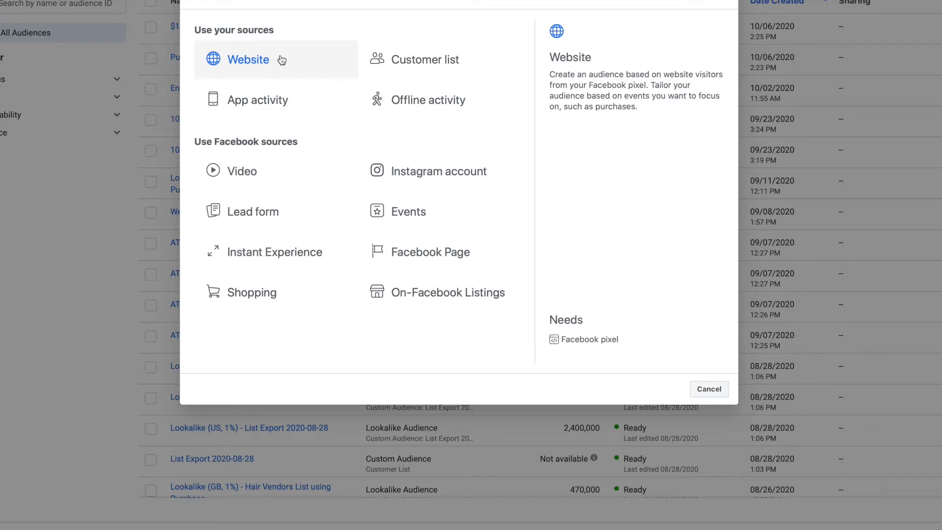
pyautogui.click(281, 60)
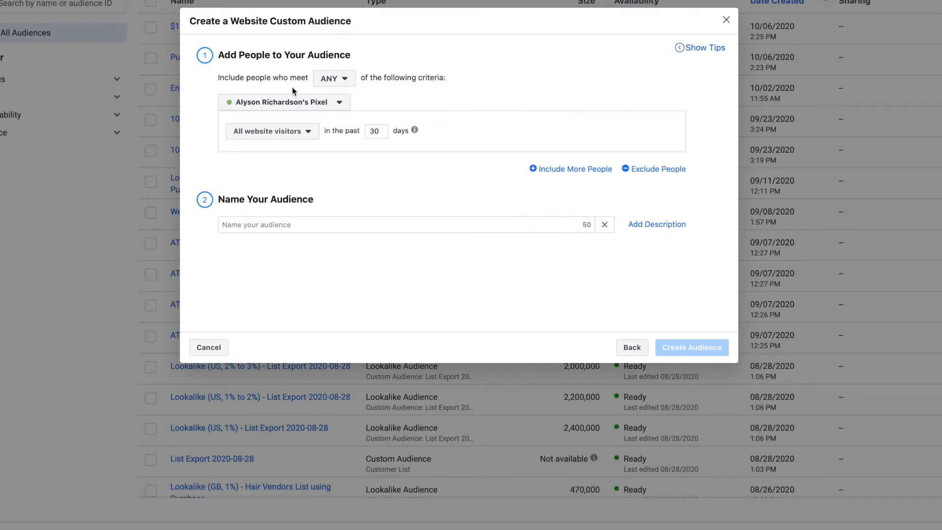
# Review the visitor criteria and pixel events available for defining the website custom audience.
pyautogui.click(278, 136)
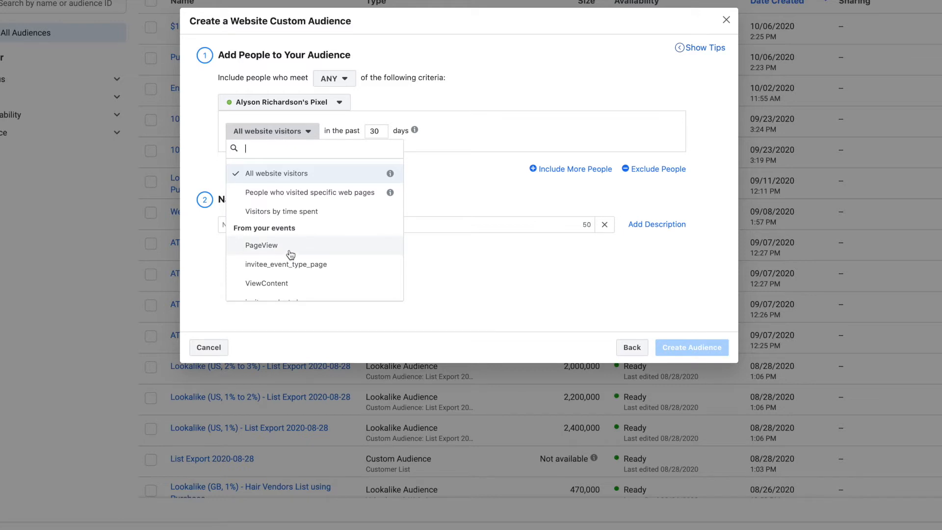
pyautogui.scroll(-1, 290, 254)
pyautogui.scroll(-2, 285, 244)
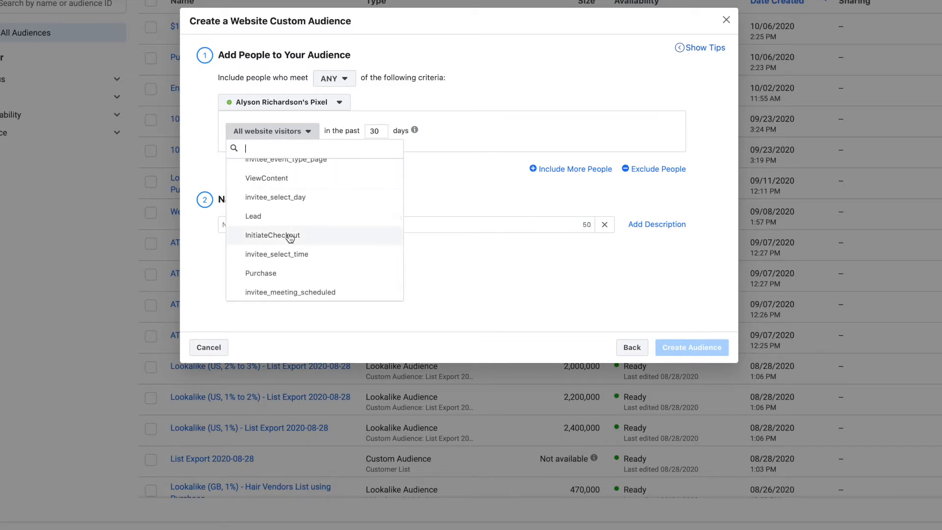
pyautogui.scroll(-1, 290, 236)
pyautogui.scroll(5, 285, 257)
pyautogui.scroll(1, 286, 253)
pyautogui.scroll(-6, 286, 253)
pyautogui.scroll(5, 286, 253)
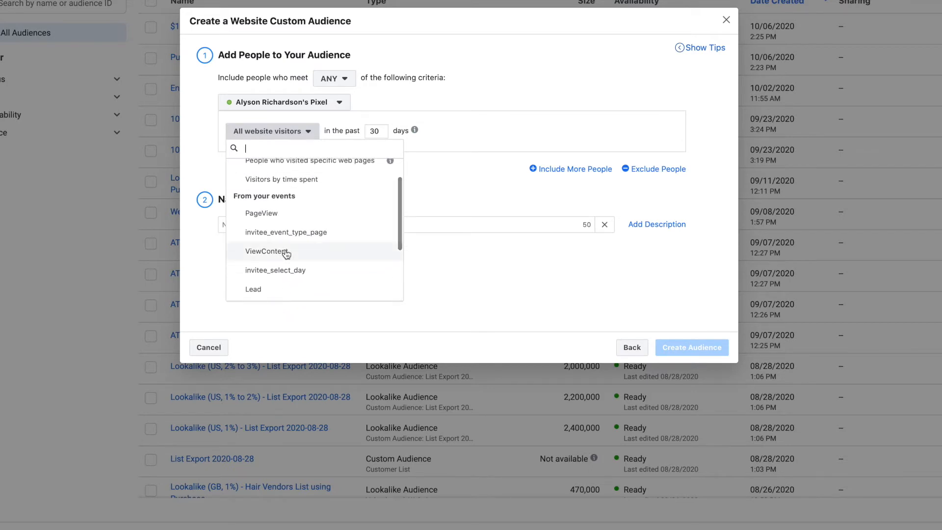
pyautogui.scroll(2, 287, 254)
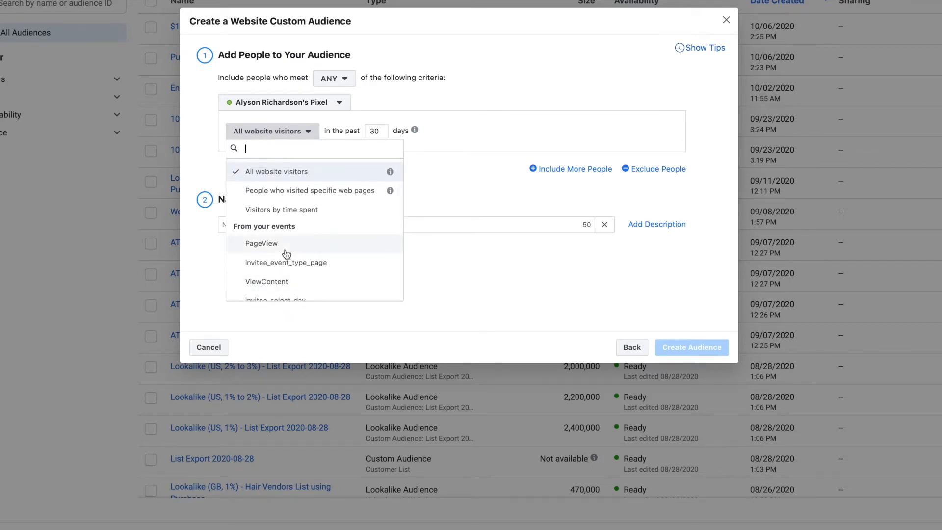
pyautogui.click(295, 190)
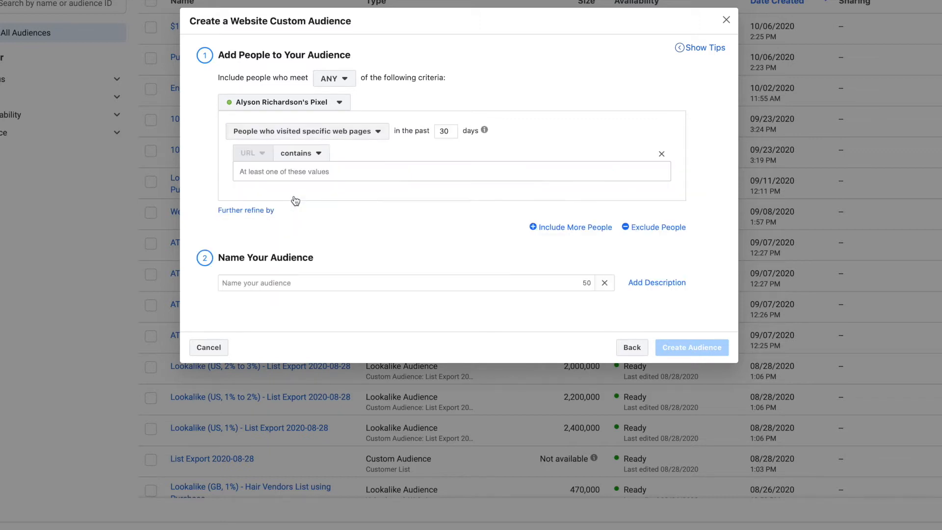
pyautogui.click(303, 157)
pyautogui.click(305, 203)
pyautogui.click(301, 172)
# Set the audience criterion to the PageView event and name the audience "PGE VIEW - 30 DAYS".
pyautogui.click(314, 141)
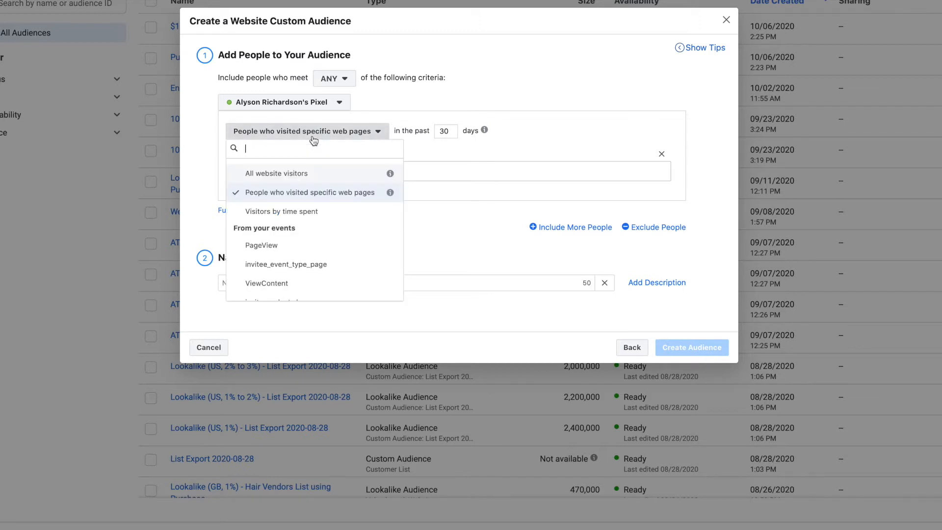
pyautogui.click(276, 252)
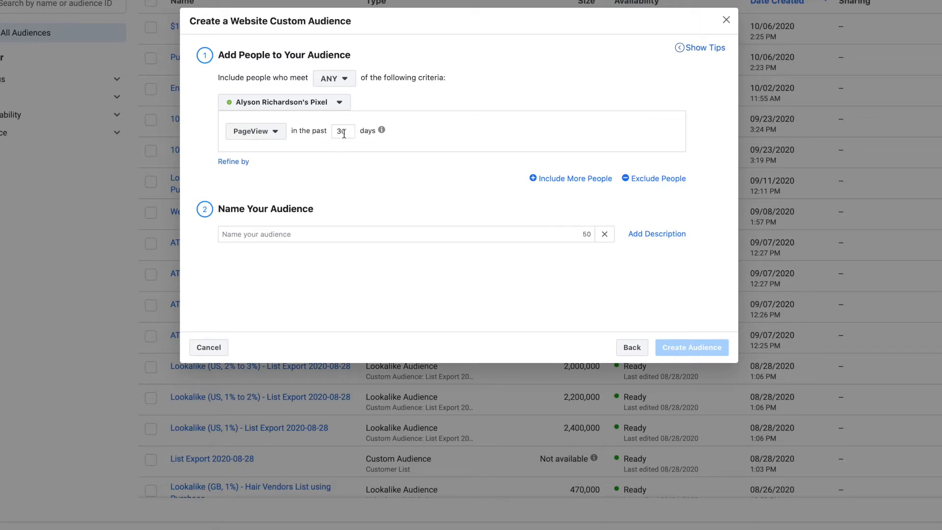
pyautogui.click(284, 235)
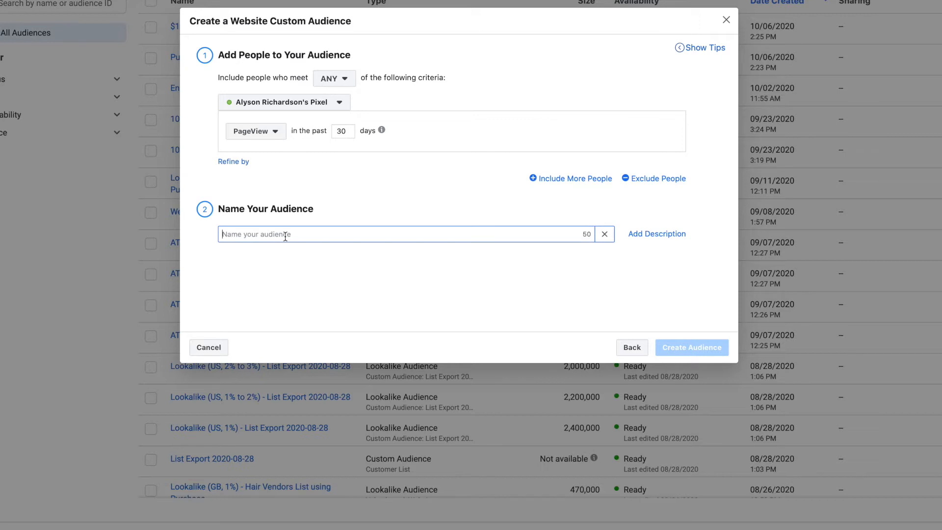
pyautogui.write('PGE V')
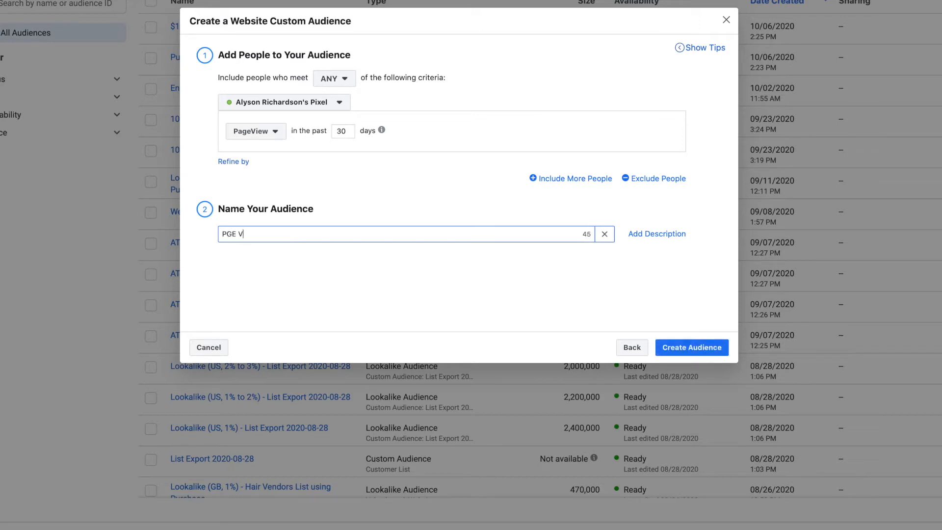
pyautogui.write('IEW - 30 DAYS')
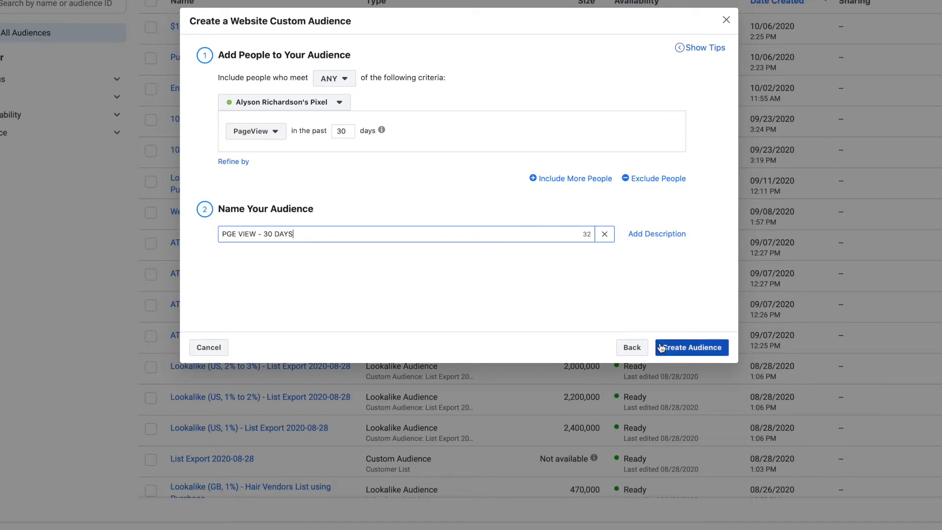
# Check the available pixels, keep the current one, and create the page-view audience, finishing its creation dialog.
pyautogui.click(302, 107)
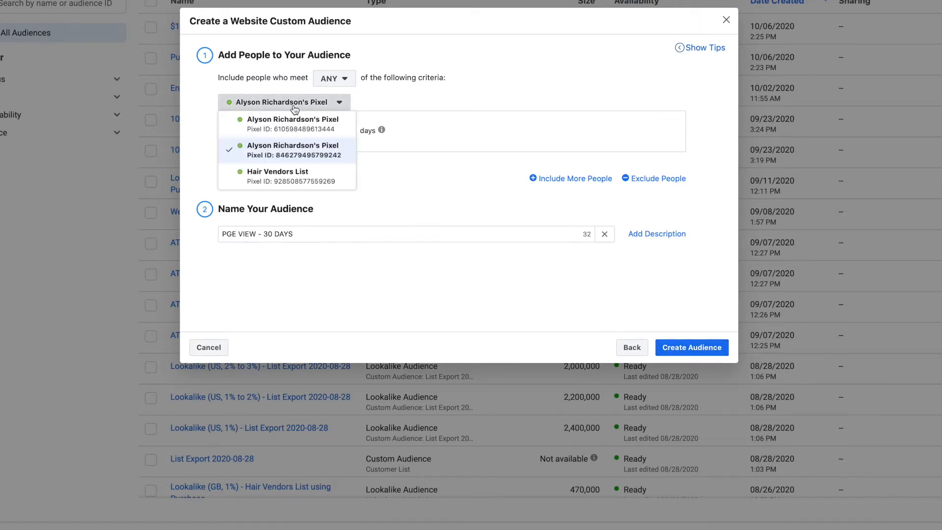
pyautogui.click(675, 349)
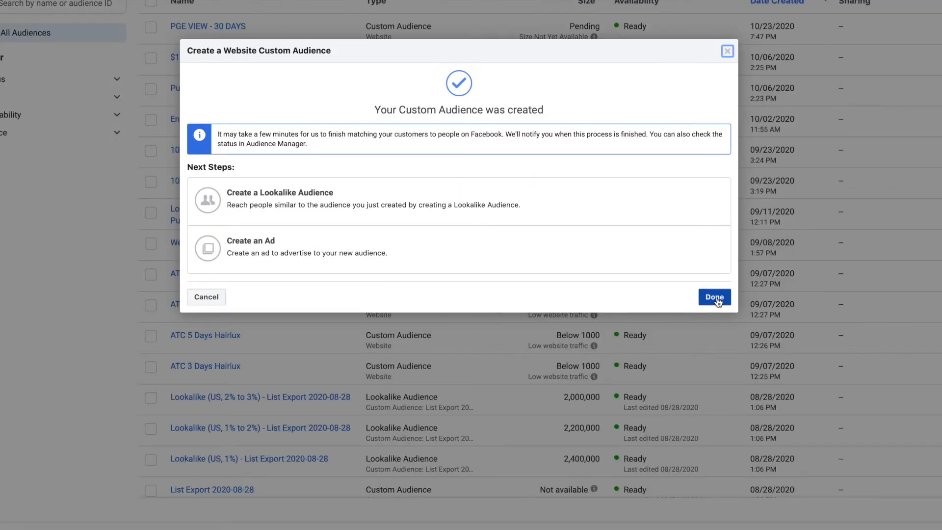
pyautogui.click(715, 297)
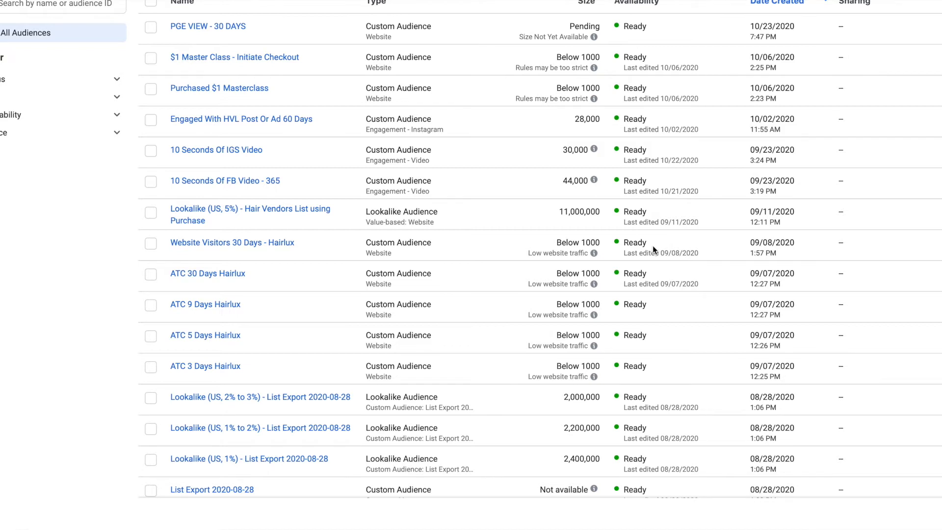
# Start creating a second custom audience with the website as its source.
pyautogui.moveTo(218, 24)
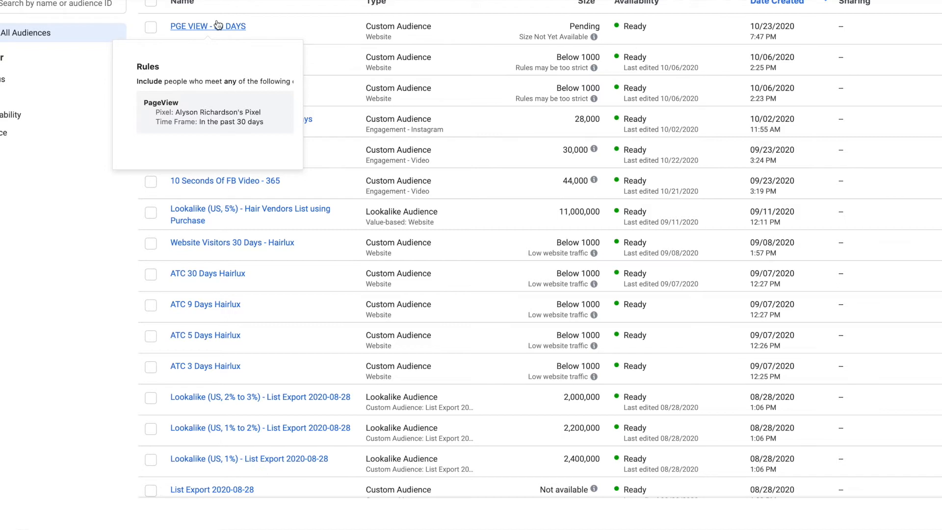
pyautogui.click(29, 0)
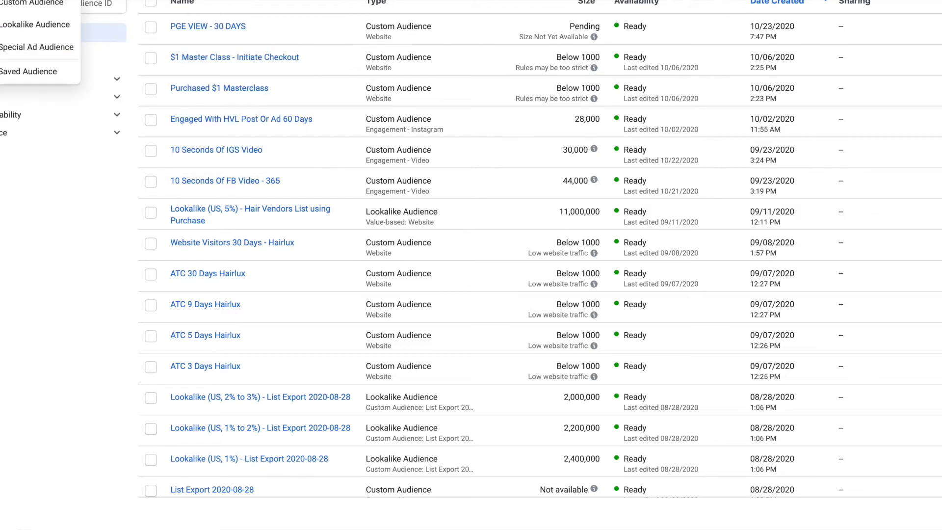
pyautogui.click(33, 11)
pyautogui.click(271, 72)
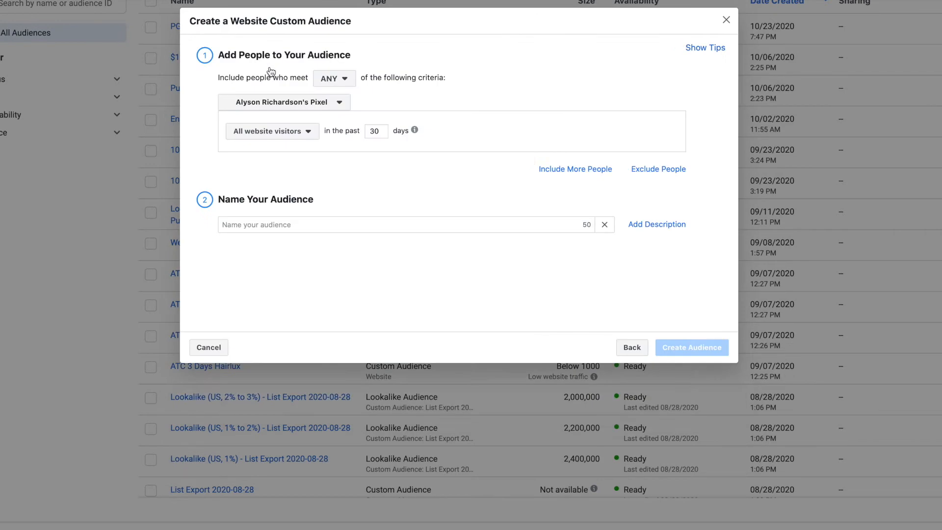
# Set the audience criterion to the Purchase event in the past 180 days.
pyautogui.click(292, 140)
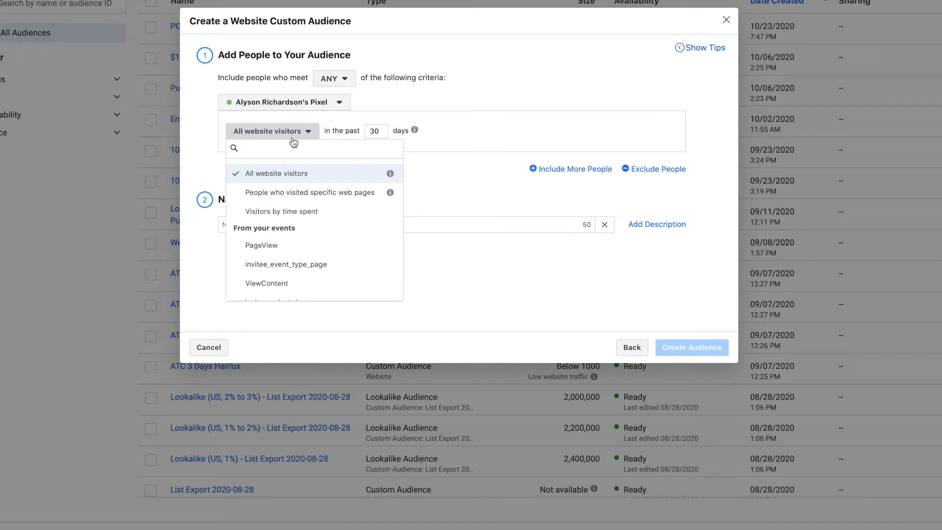
pyautogui.scroll(-5, 336, 240)
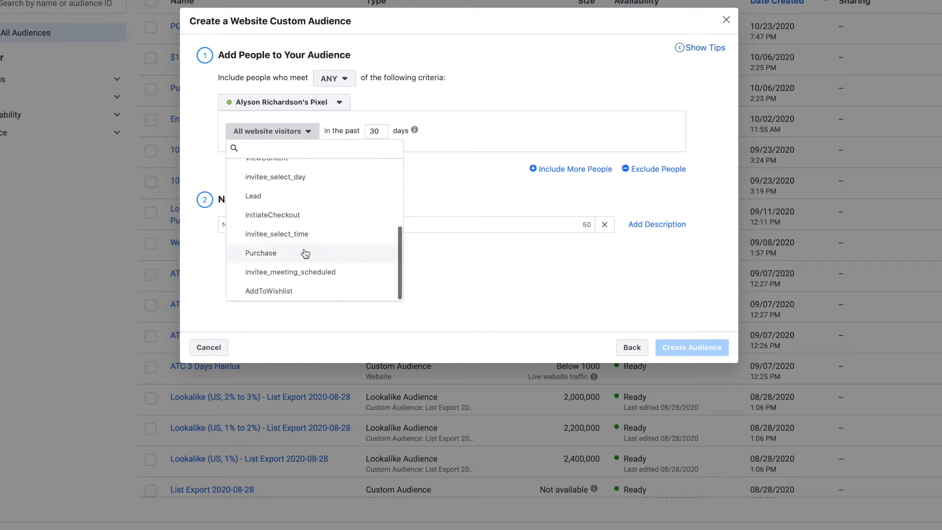
pyautogui.click(305, 253)
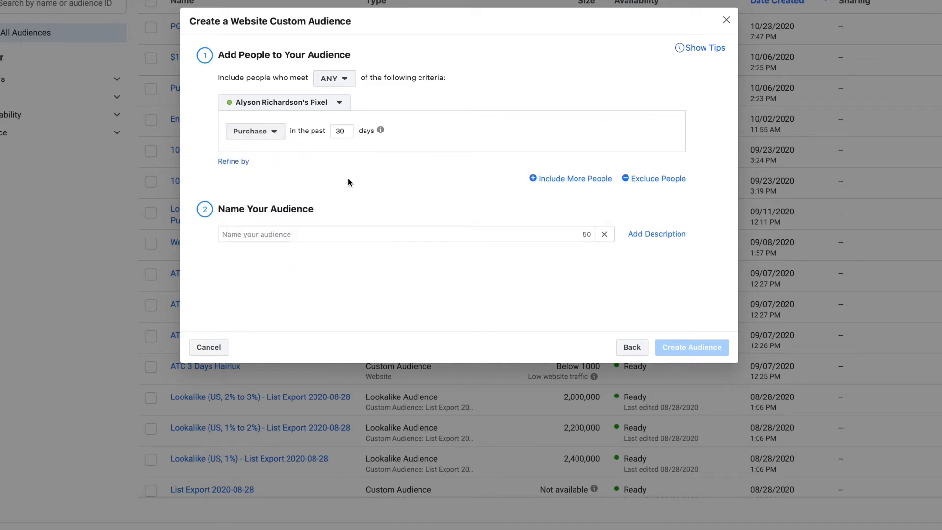
pyautogui.click(346, 131)
pyautogui.press('BackSpace')
pyautogui.press('BackSpace')
pyautogui.write('180')
# Name the audience "PURCHASE - 180 DAYS" and create it, finishing its creation dialog.
pyautogui.click(329, 234)
pyautogui.write('PURCHASE -')
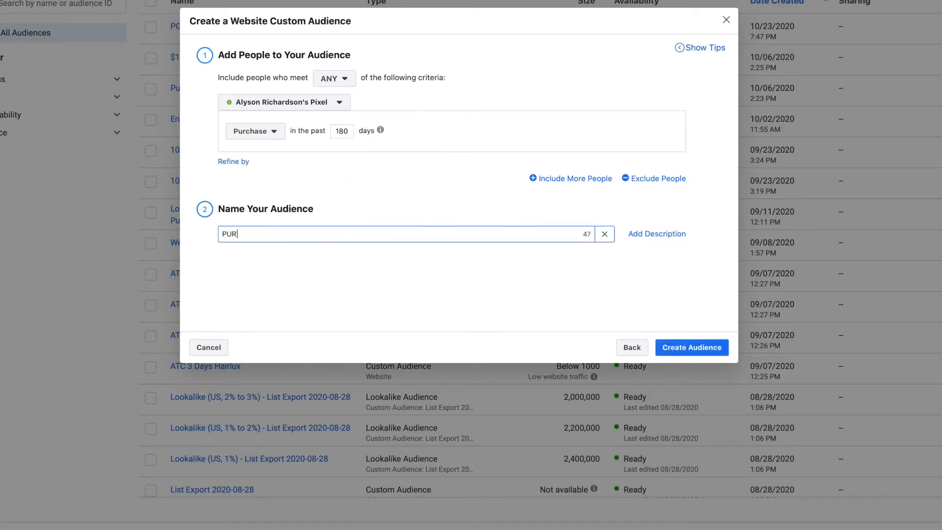
pyautogui.write(' 180 DAYS')
pyautogui.click(679, 347)
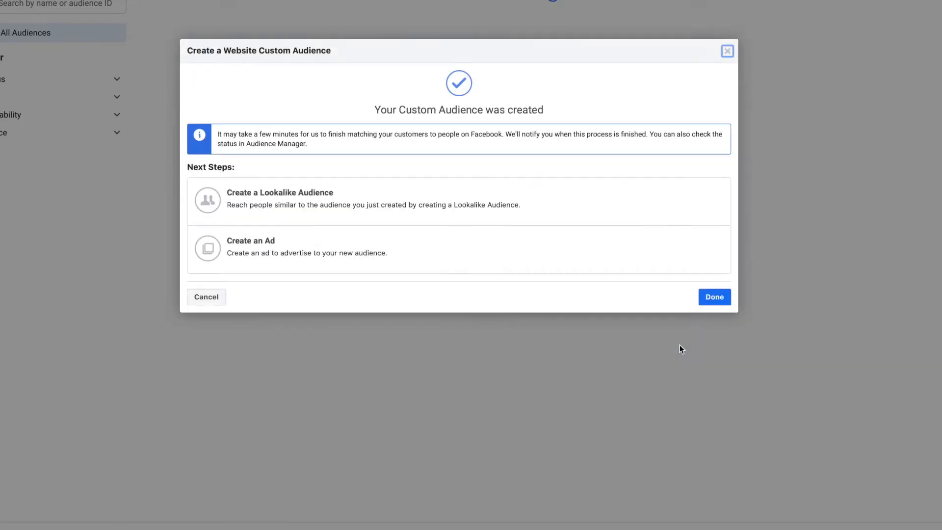
pyautogui.click(714, 297)
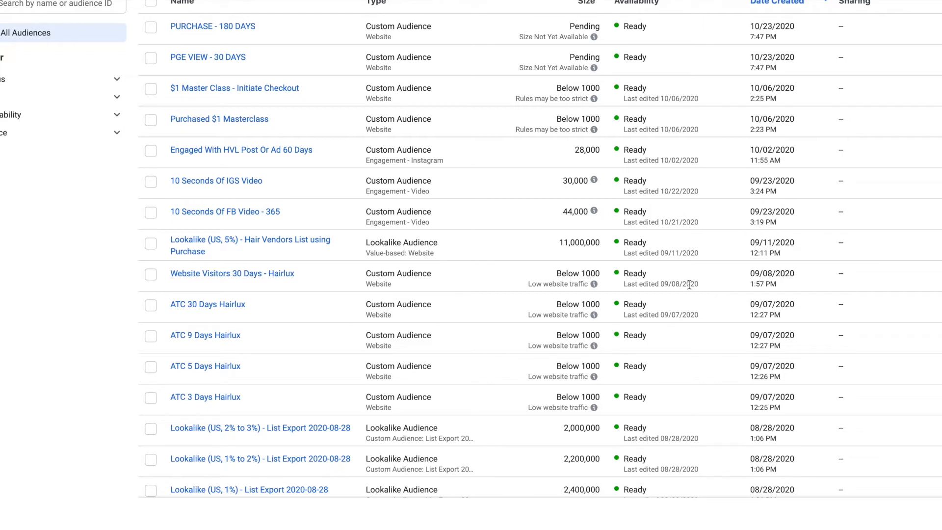
# Start creating a lookalike audience from the "PGE VIEW - 30 DAYS" custom audience.
pyautogui.moveTo(234, 59)
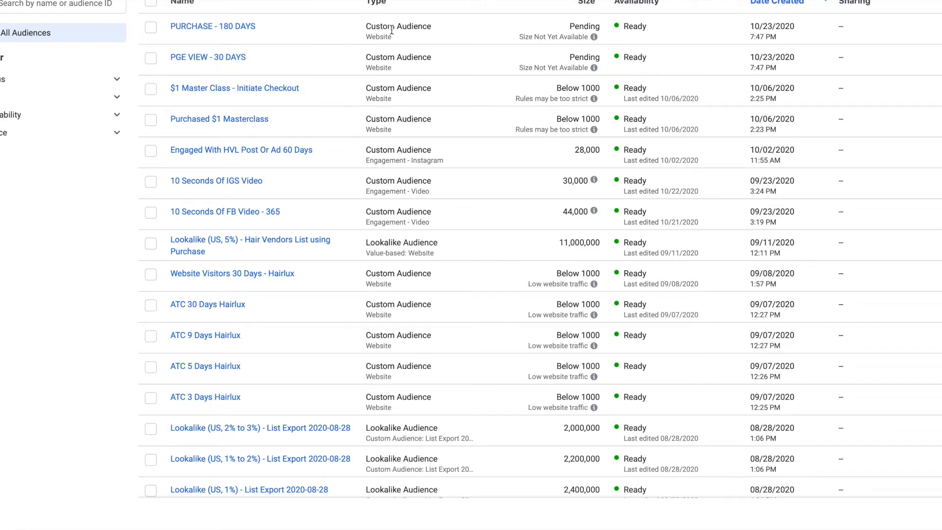
pyautogui.click(221, 59)
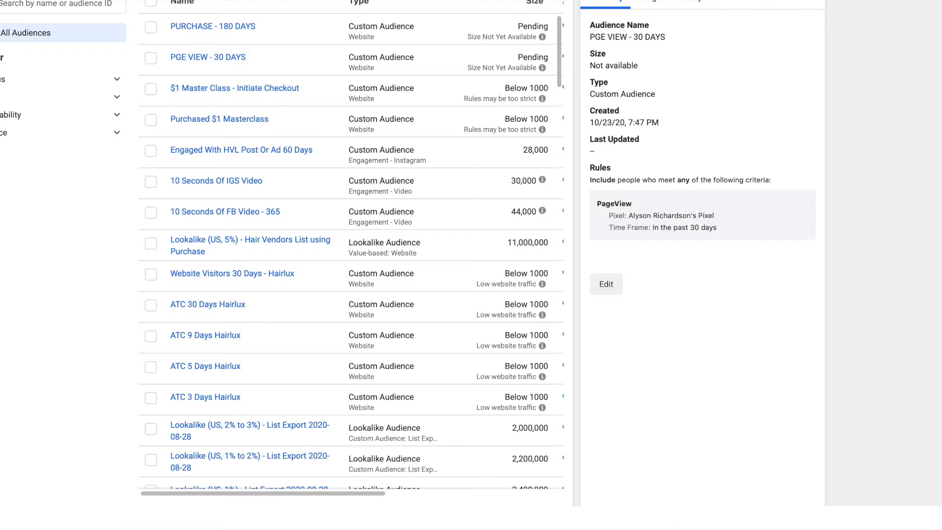
pyautogui.click(795, 0)
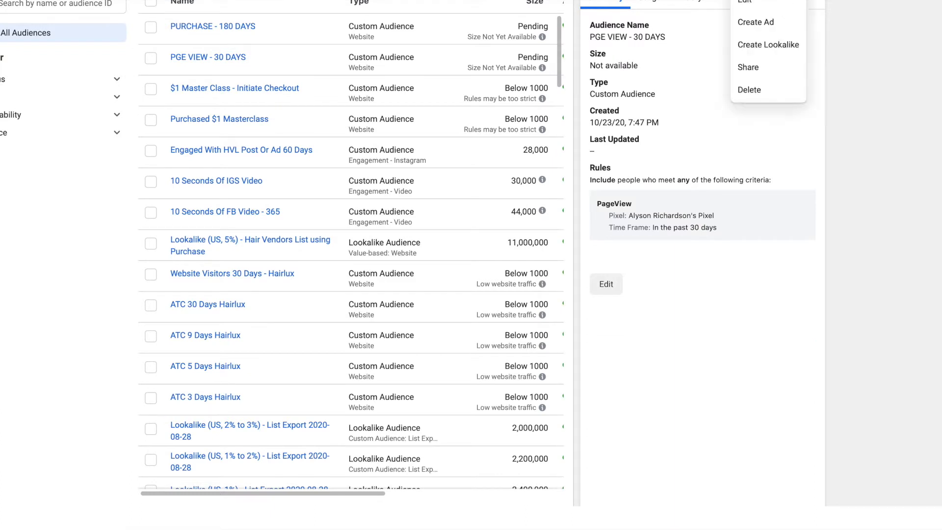
pyautogui.click(768, 45)
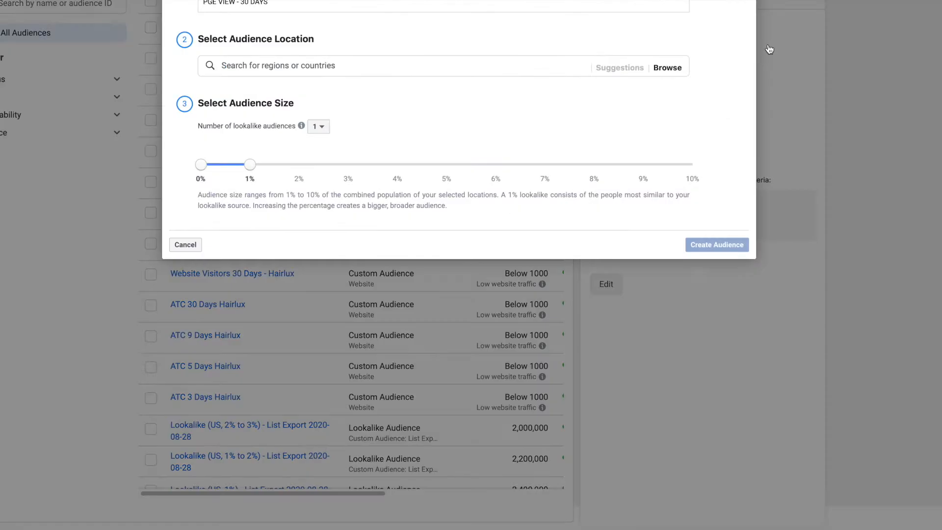
# Set the lookalike audience's location to United States.
pyautogui.click(529, 67)
pyautogui.write('UNI')
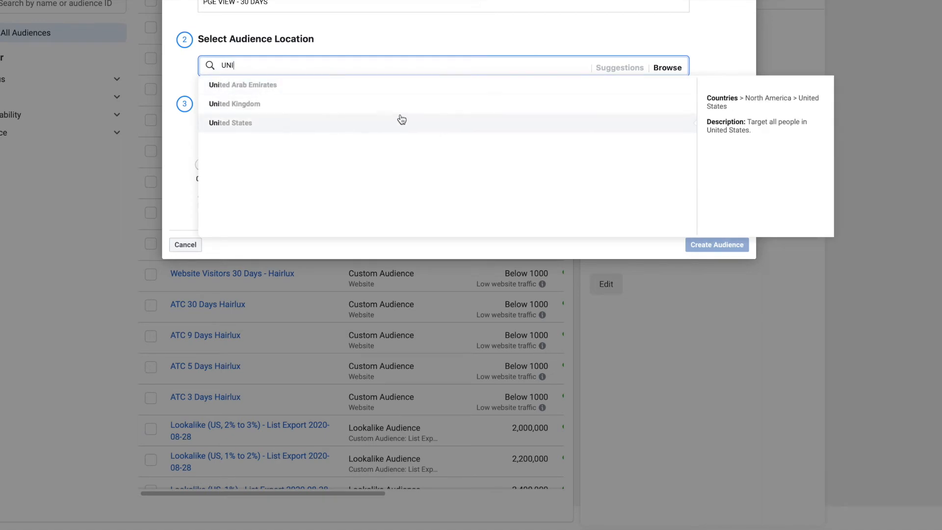
pyautogui.click(399, 121)
pyautogui.click(697, 59)
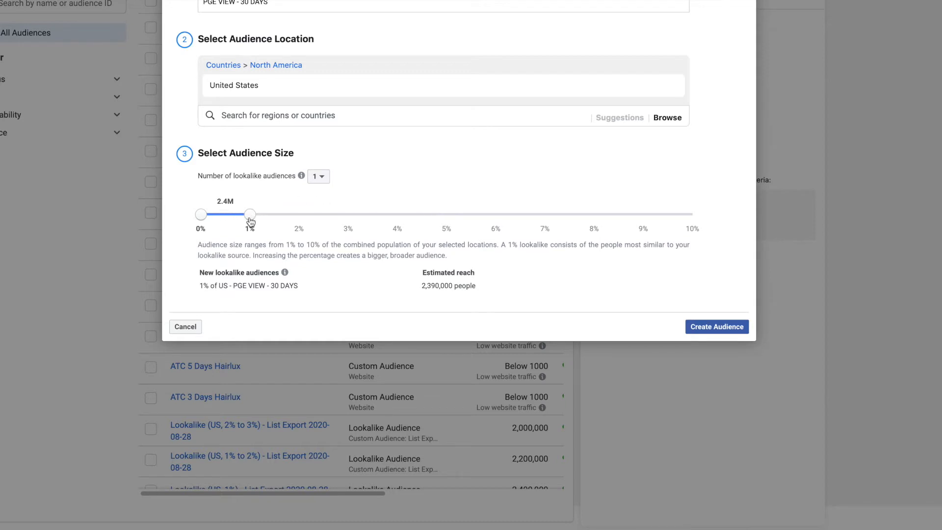
# Create the 1% United States lookalike of "PGE VIEW - 30 DAYS" and start another lookalike from the "PURCHASE - 180 DAYS" custom audience.
pyautogui.click(729, 331)
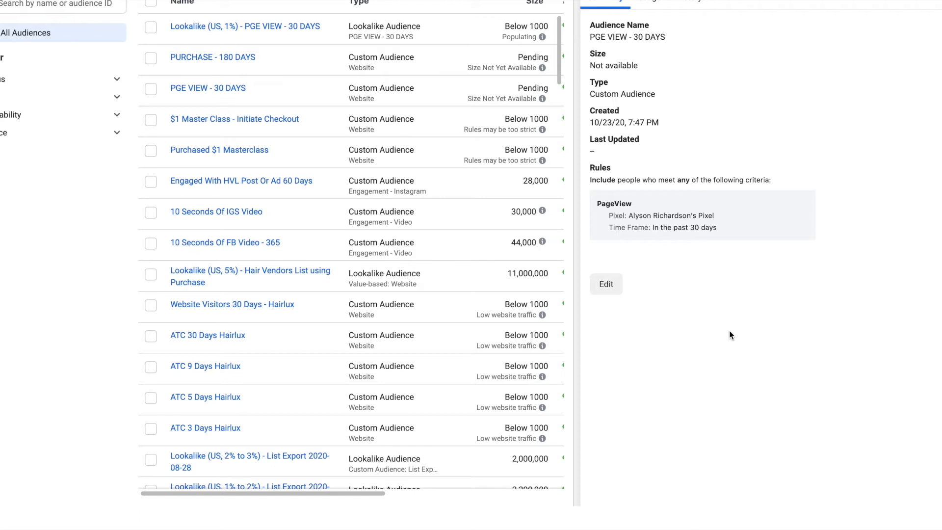
pyautogui.click(227, 57)
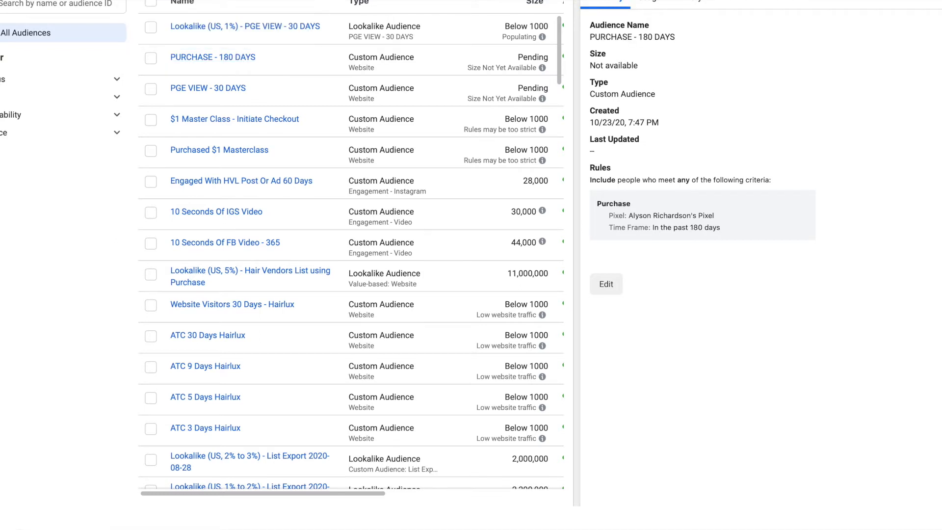
pyautogui.click(905, 1)
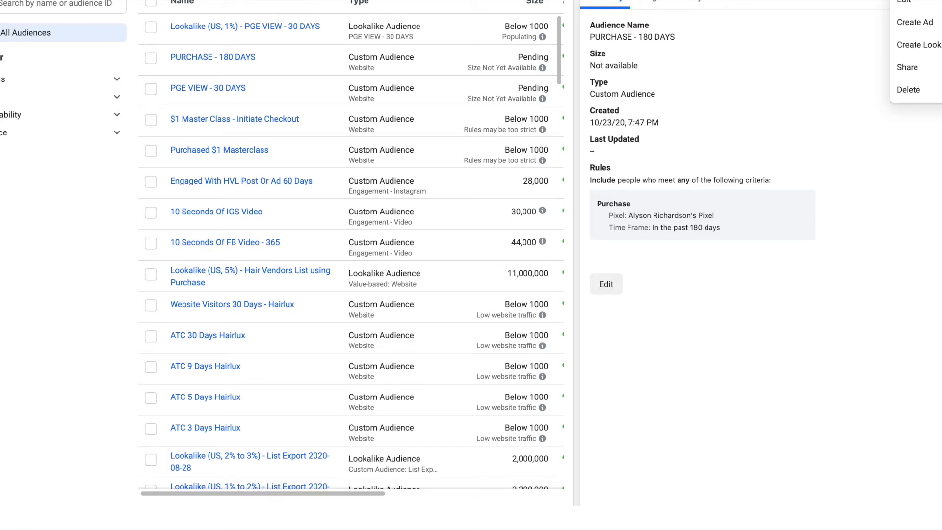
pyautogui.click(909, 45)
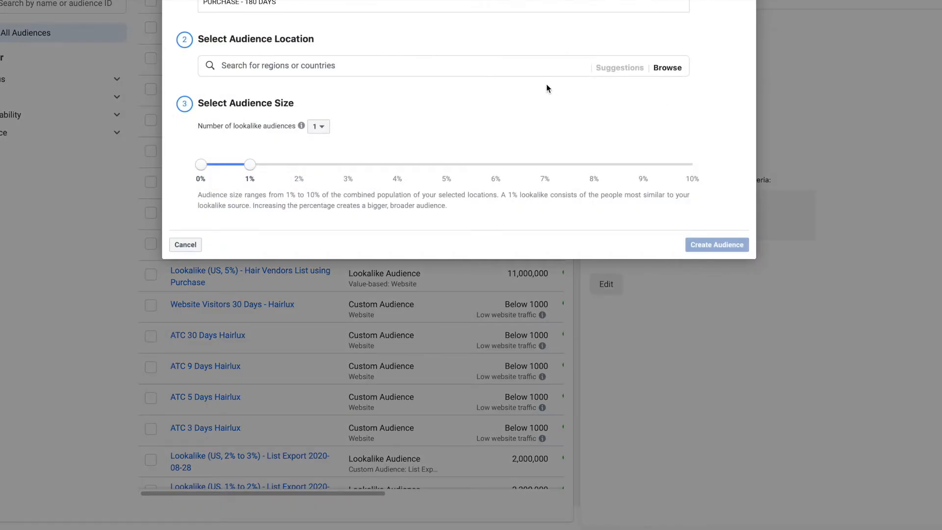
# Set the purchase lookalike's location to United States and create the audience at 1% size.
pyautogui.click(533, 67)
pyautogui.write('UNITED')
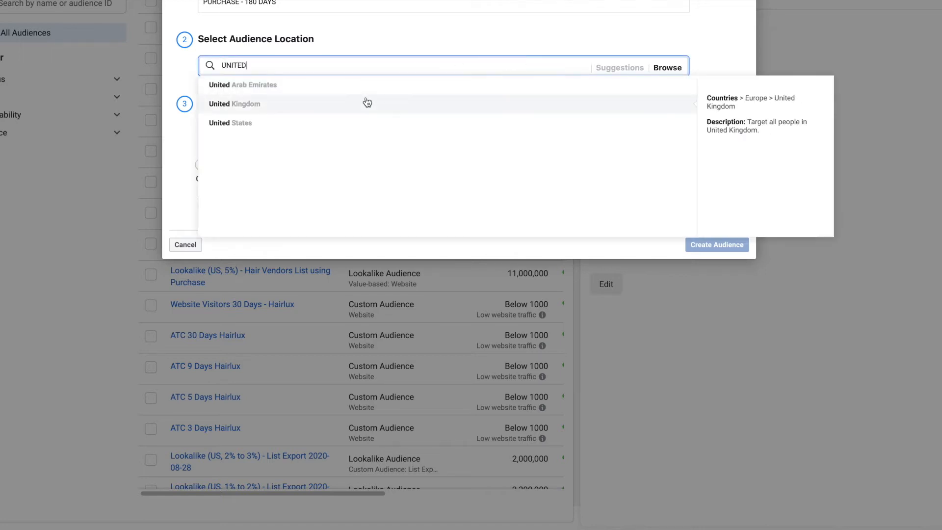
pyautogui.click(326, 124)
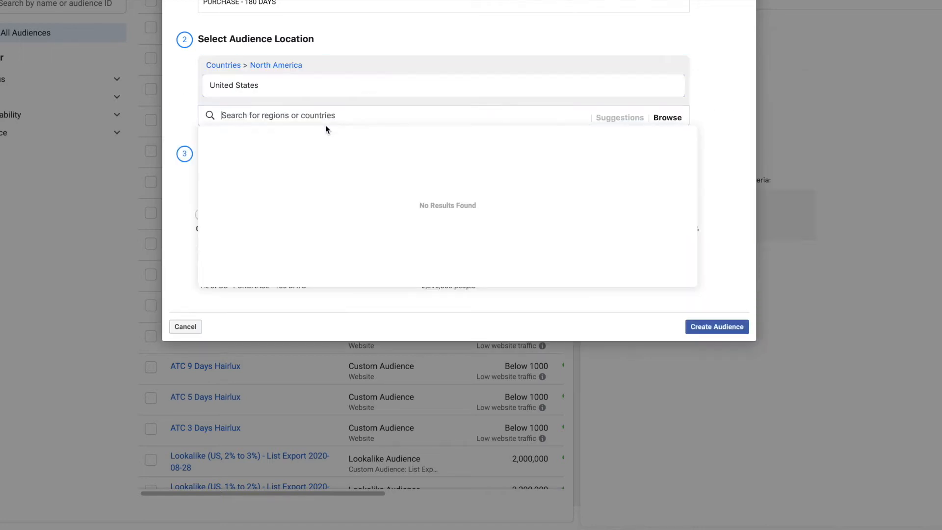
pyautogui.click(725, 39)
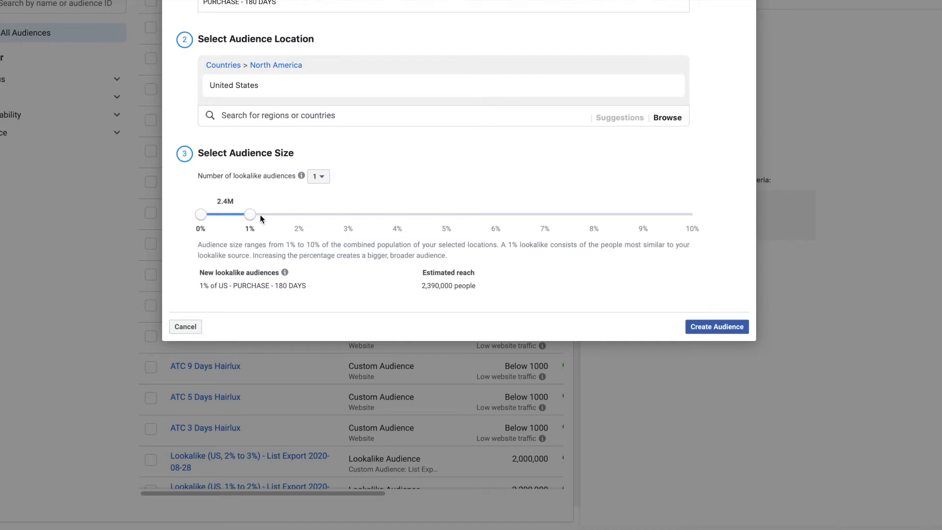
pyautogui.click(714, 327)
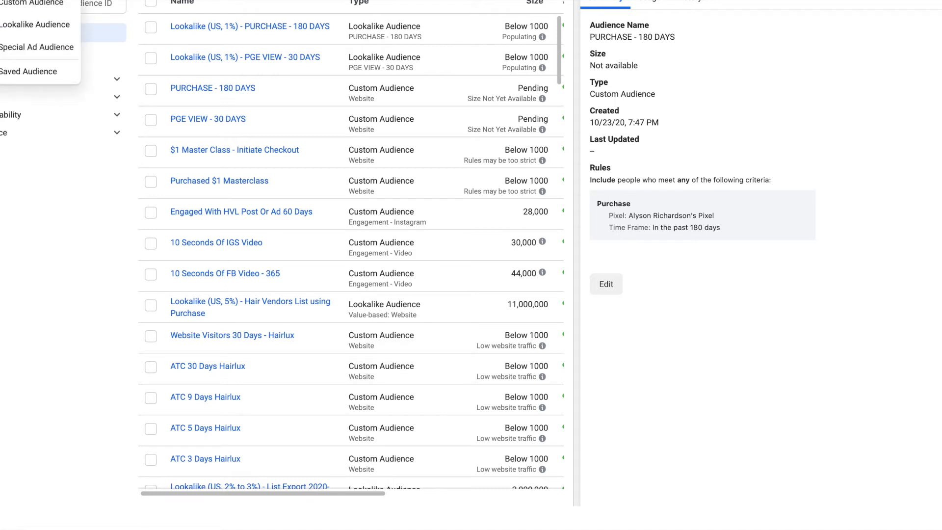
# Start a custom audience from the Instagram account source, including people who engaged with any post or ad.
pyautogui.click(51, 12)
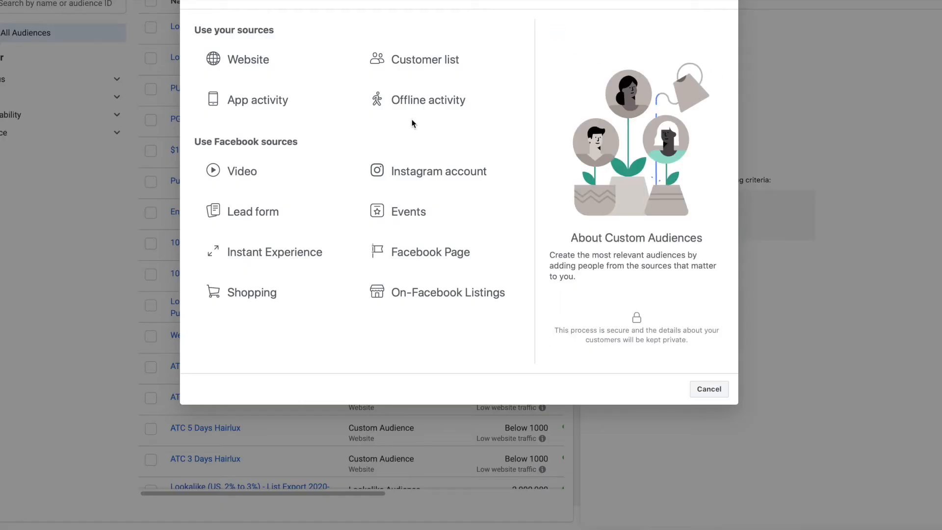
pyautogui.click(432, 175)
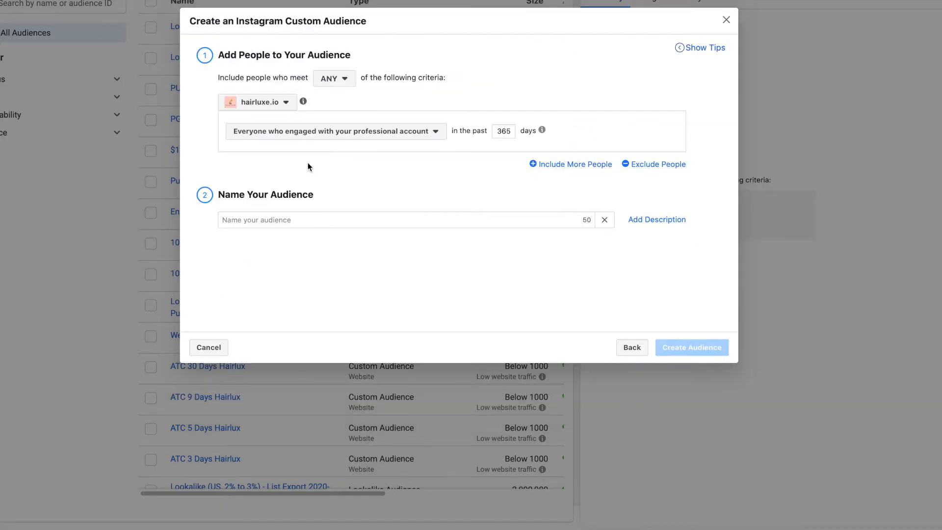
pyautogui.click(331, 134)
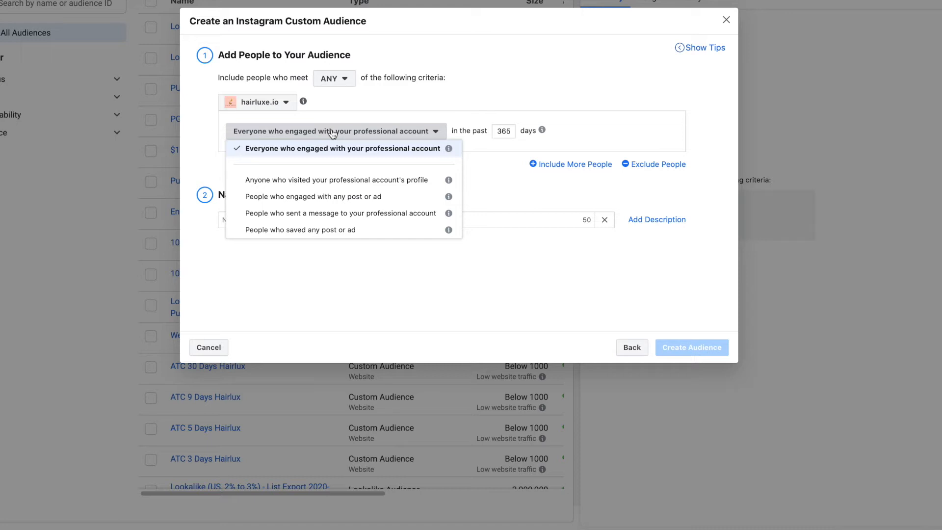
pyautogui.click(358, 201)
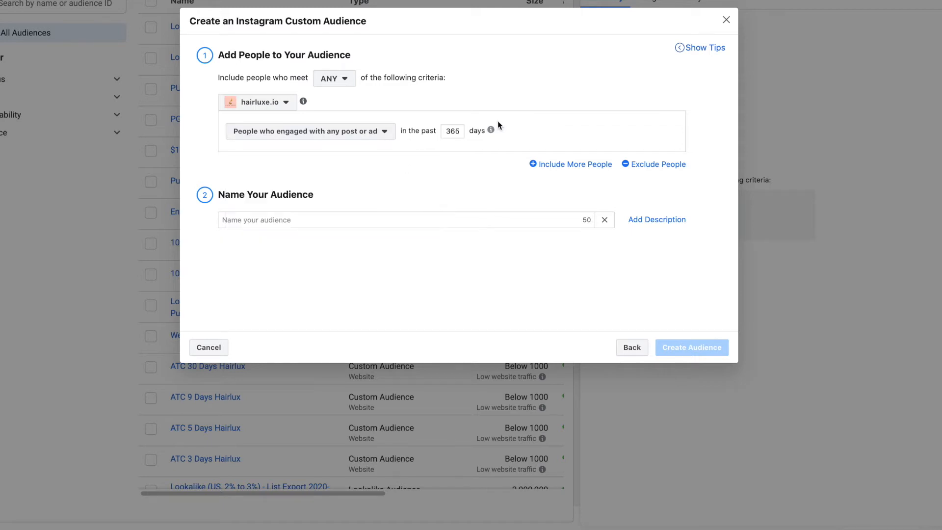
pyautogui.moveTo(490, 131)
# Name the Instagram audience "ENGAGED WITH POST OR AD HL - 365 DAYS", create it and dismiss its creation dialog.
pyautogui.click(355, 221)
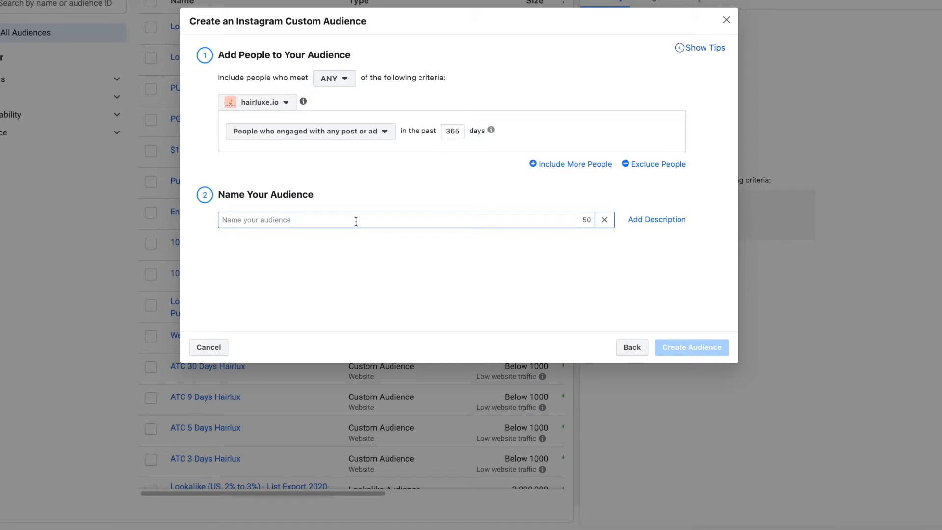
pyautogui.write('ENGAGED WITH POST ')
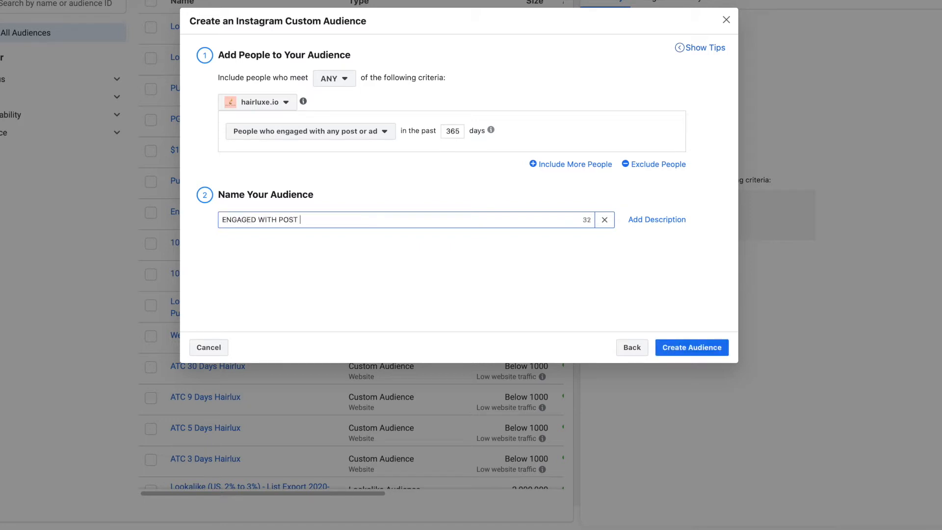
pyautogui.write('OR AD HL - 365 DAYS')
pyautogui.click(685, 349)
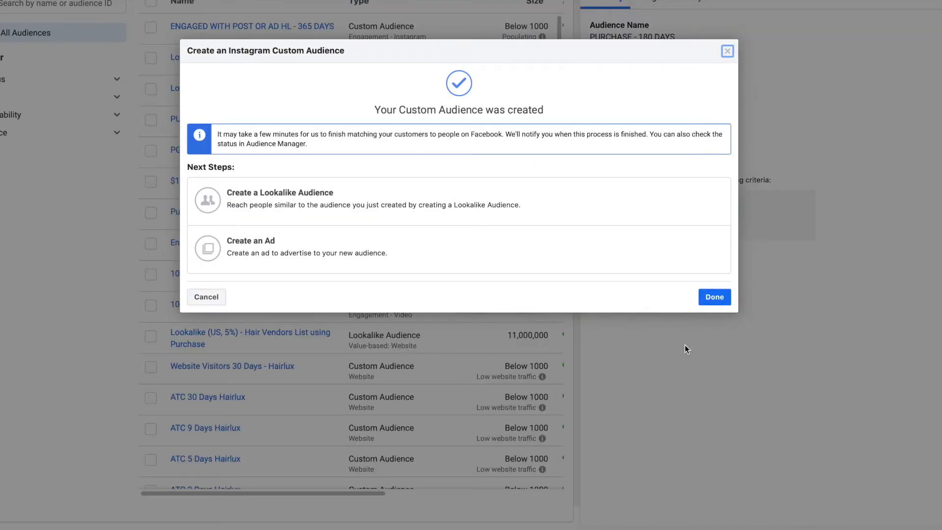
pyautogui.click(725, 54)
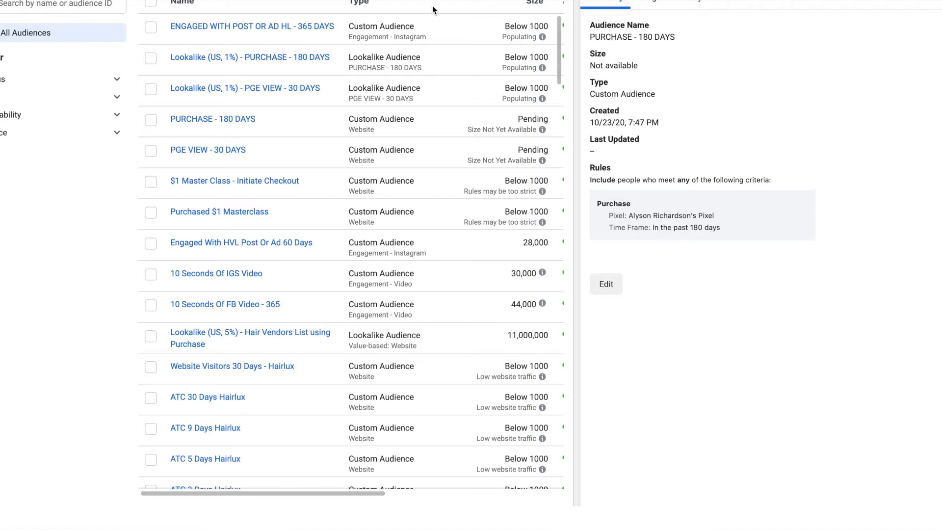
# Start creating a lookalike audience from the "ENGAGED WITH POST OR AD HL - 365 DAYS" custom audience.
pyautogui.click(284, 27)
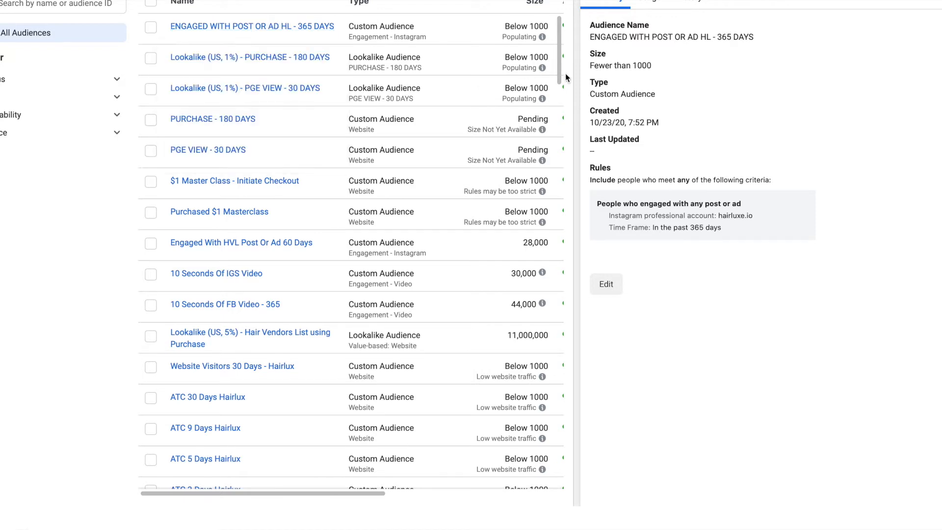
pyautogui.click(938, 1)
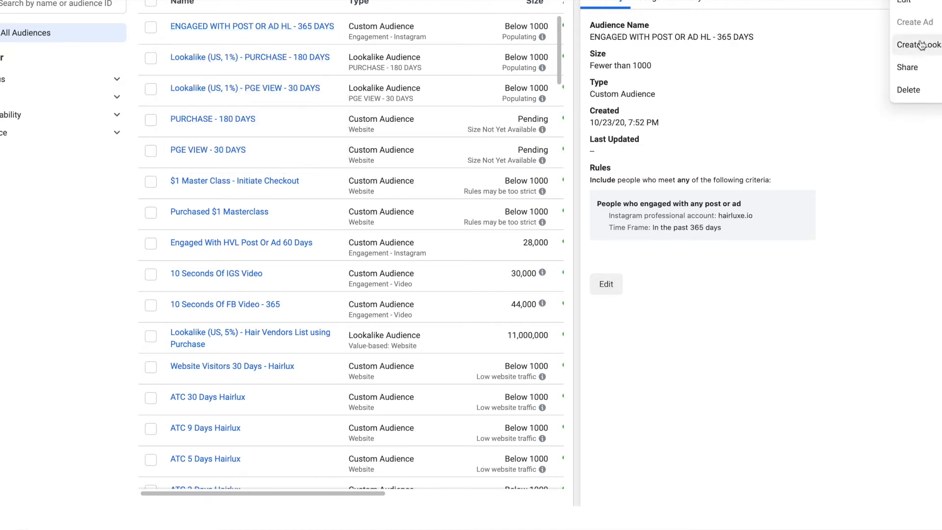
pyautogui.click(918, 46)
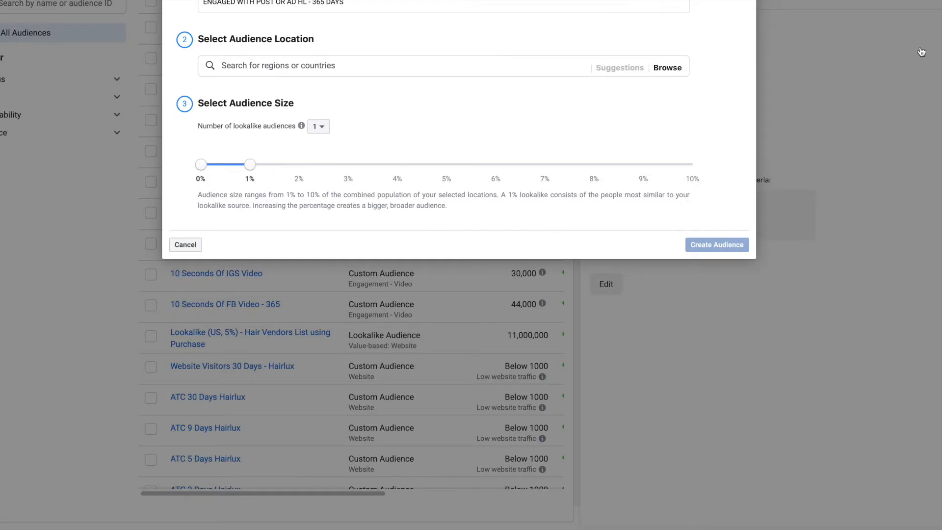
# Set the Instagram engagement lookalike's location to United States and create the audience at 1% size.
pyautogui.click(492, 65)
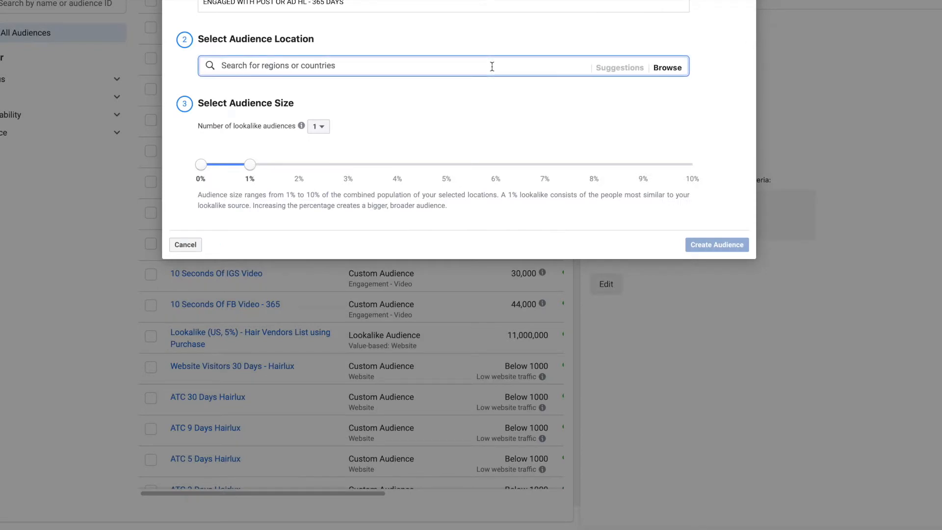
pyautogui.write('UNI')
pyautogui.click(318, 122)
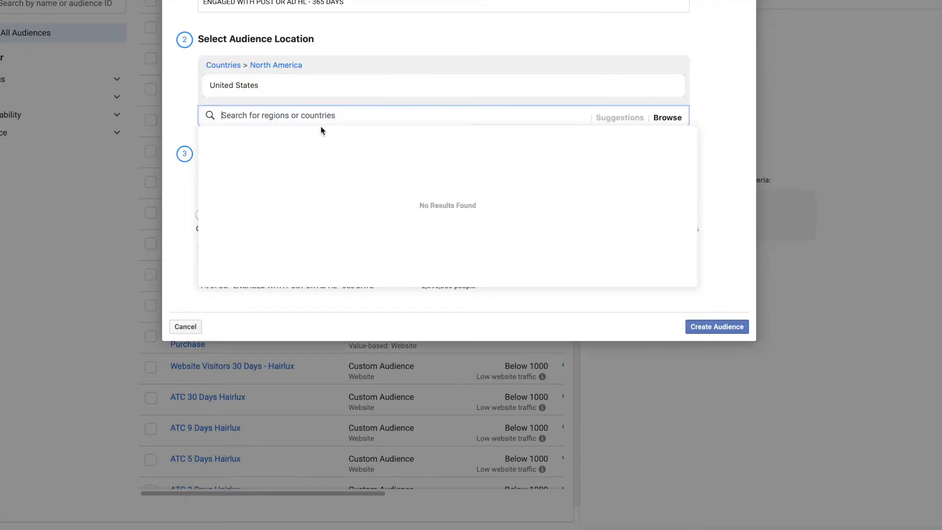
pyautogui.click(730, 160)
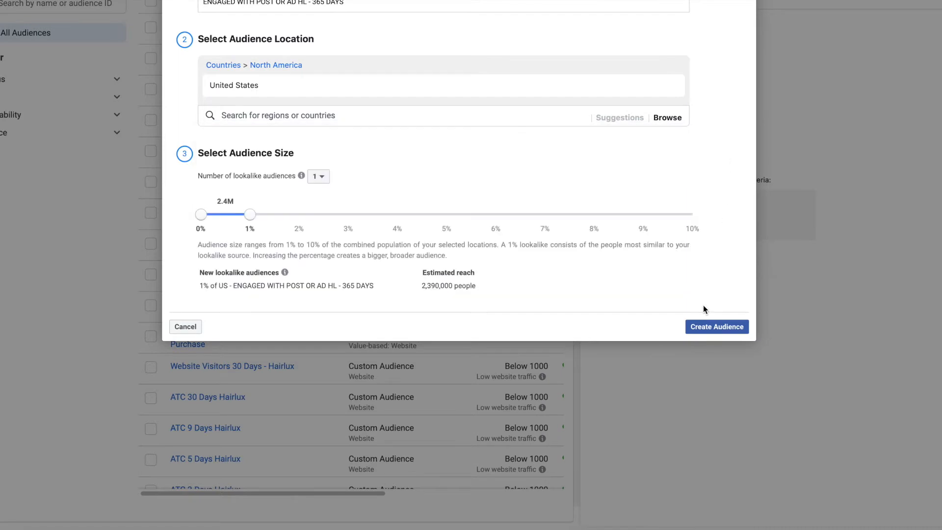
pyautogui.click(717, 327)
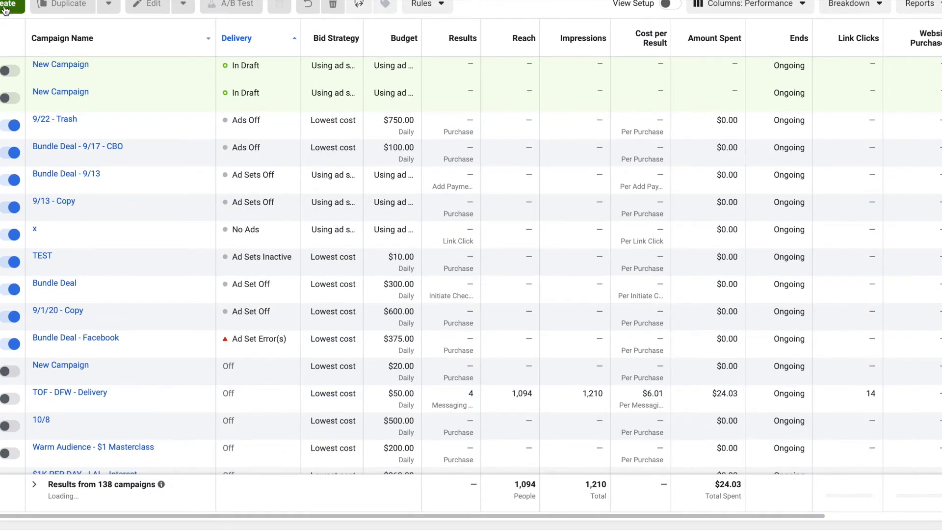
# Create a new campaign with the Conversions objective.
pyautogui.click(3, 7)
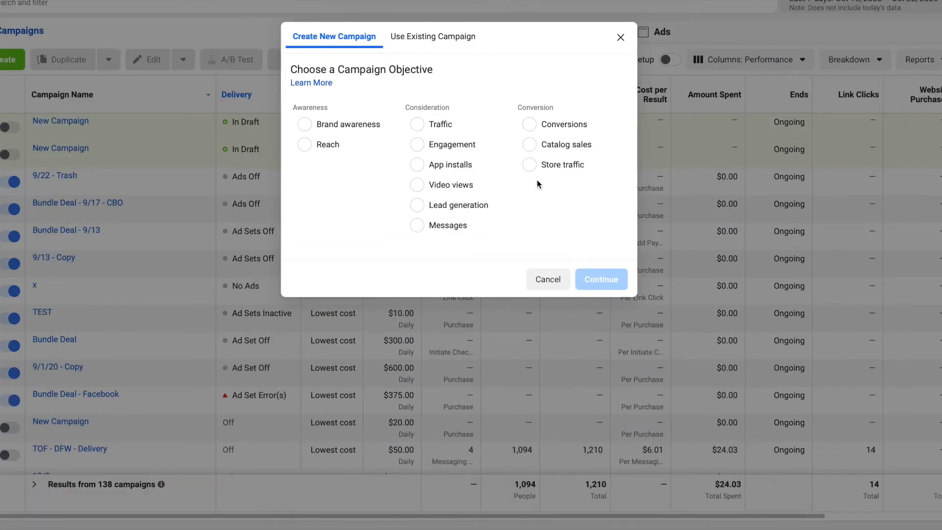
pyautogui.click(529, 125)
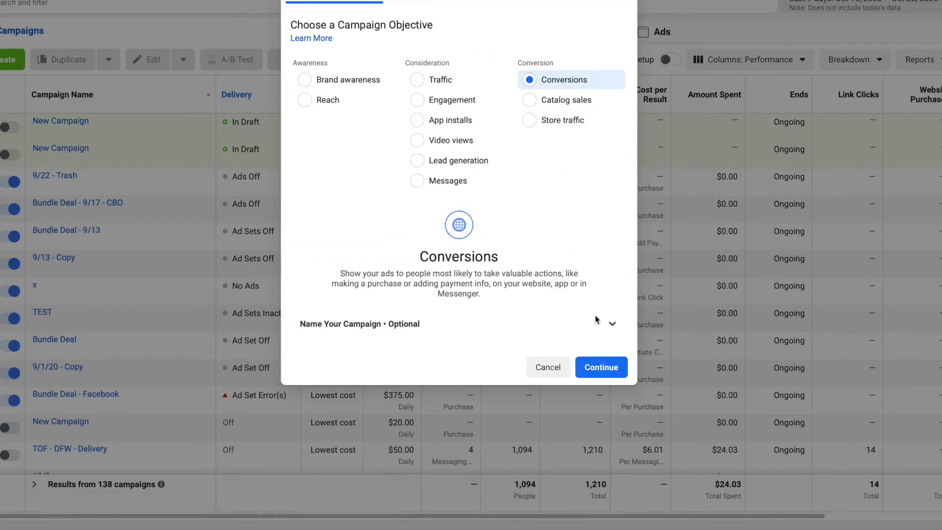
pyautogui.click(601, 367)
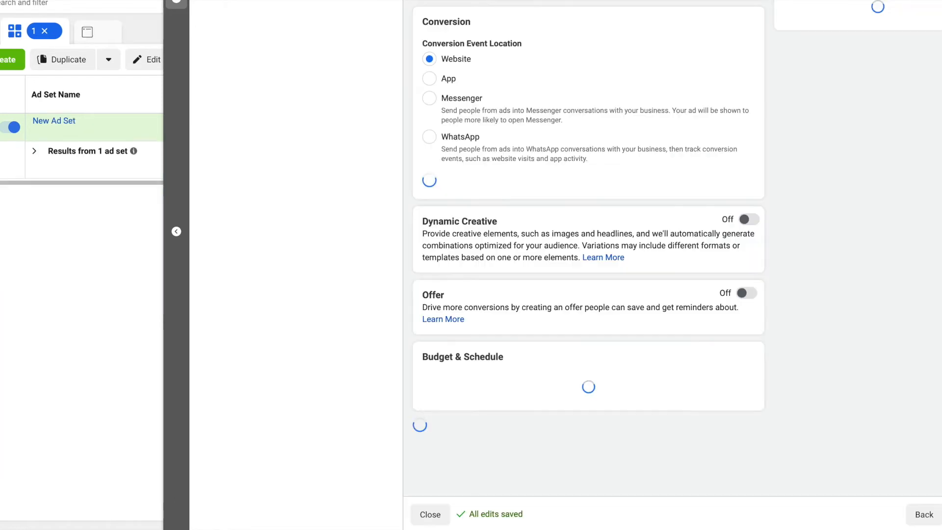
# Set the new ad set's pixel to Hair Vendors List and its conversion event to Purchase.
pyautogui.scroll(-1, 605, 172)
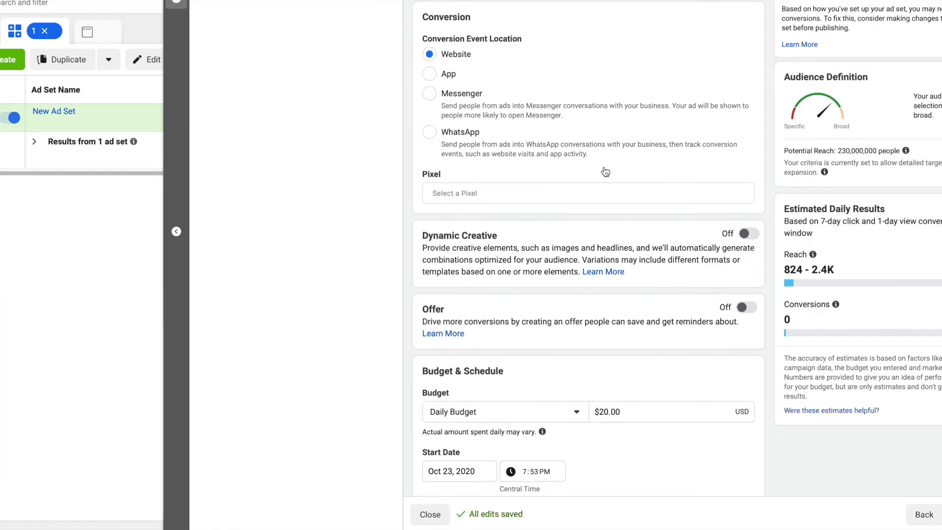
pyautogui.click(475, 191)
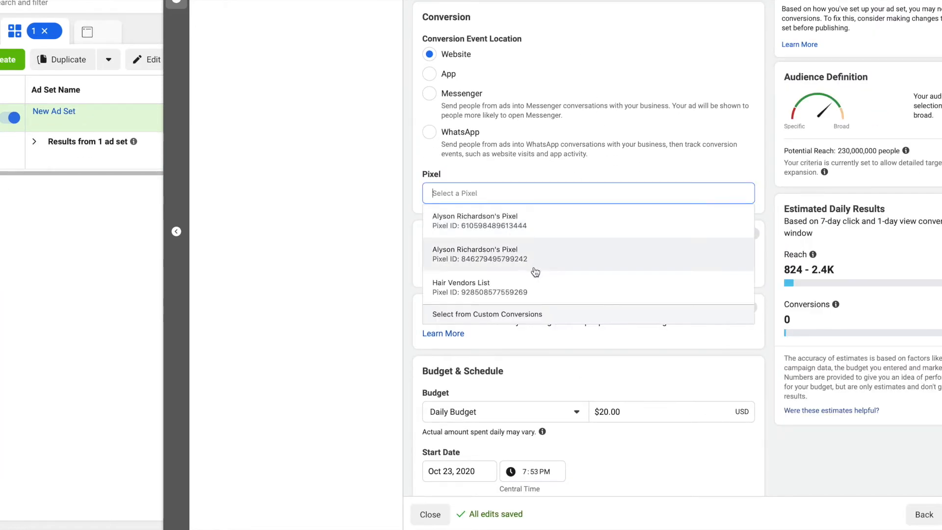
pyautogui.click(496, 296)
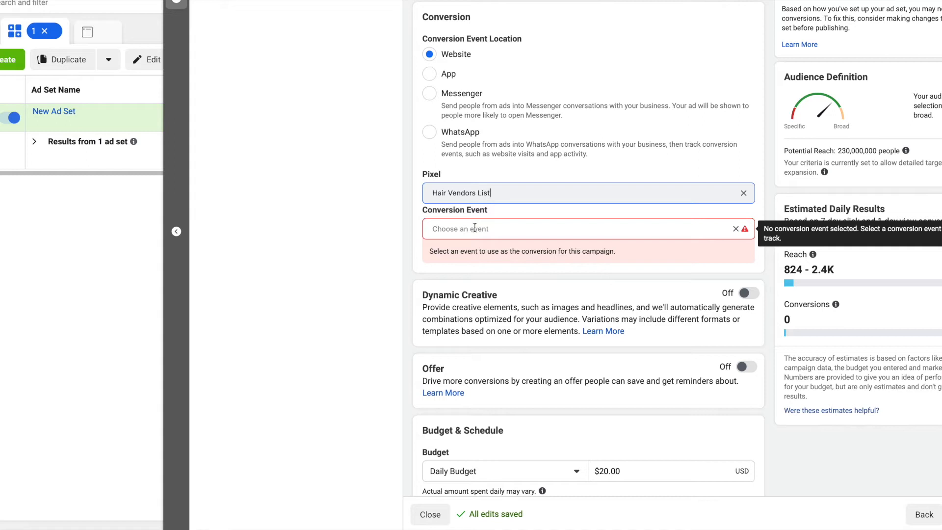
pyautogui.click(474, 227)
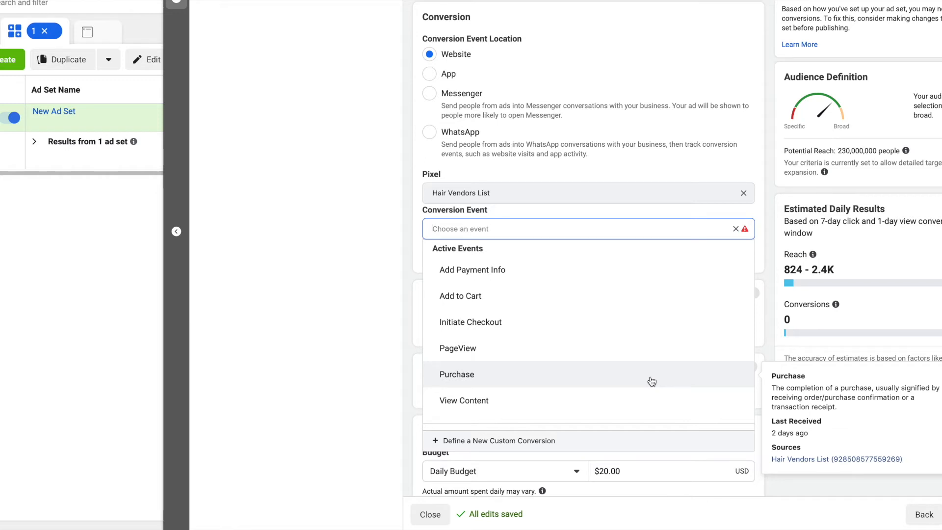
pyautogui.click(651, 381)
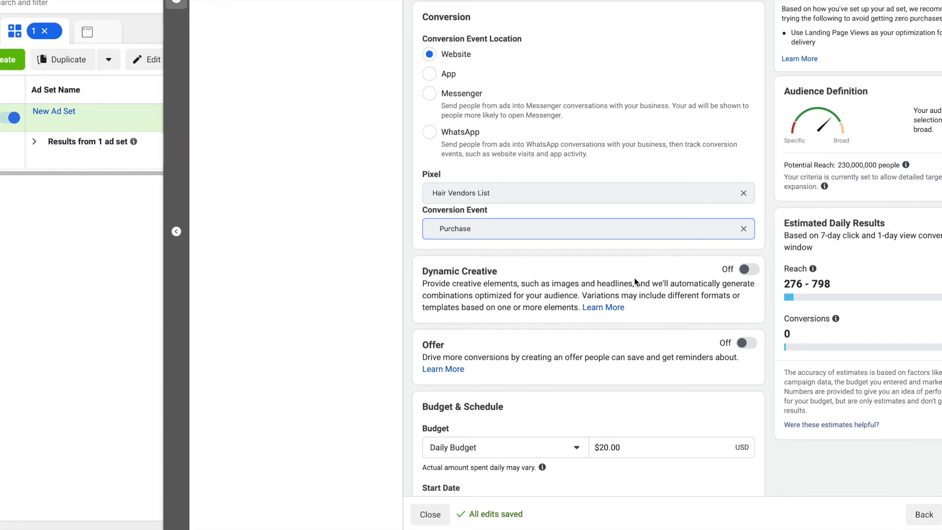
# Clear the ad set's conversion event and choose Purchase again from the active events.
pyautogui.click(743, 228)
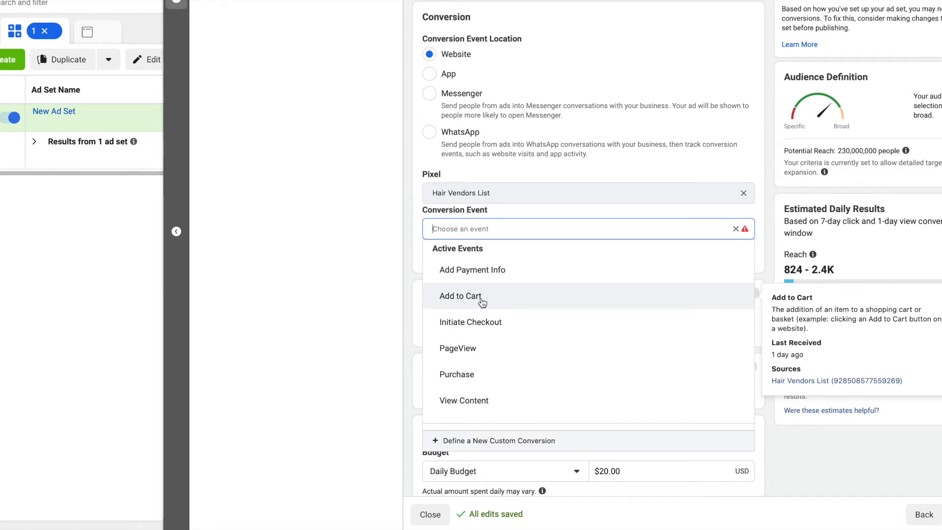
pyautogui.click(578, 79)
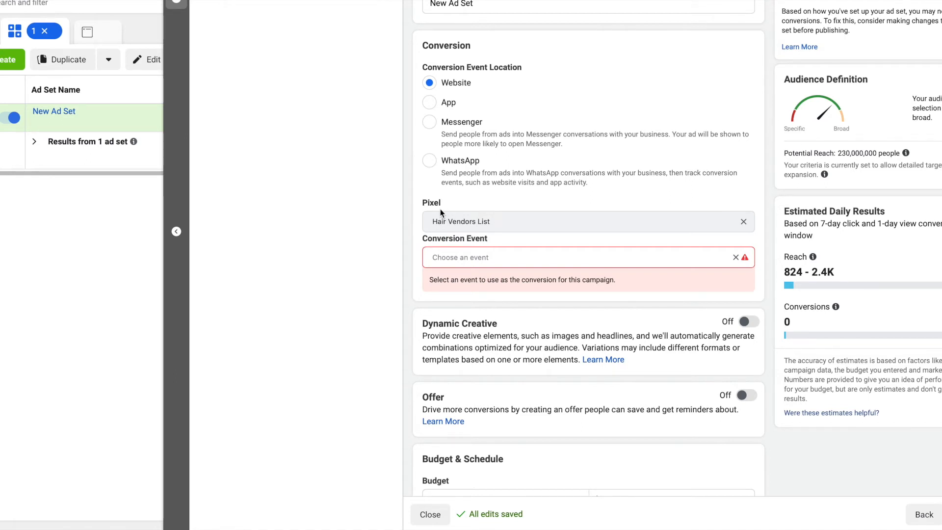
pyautogui.click(482, 260)
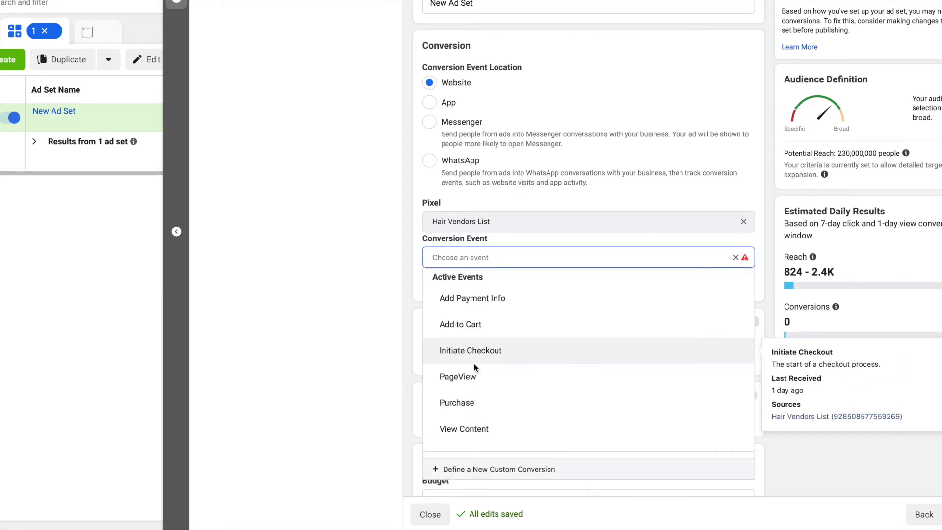
pyautogui.click(469, 406)
pyautogui.click(416, 264)
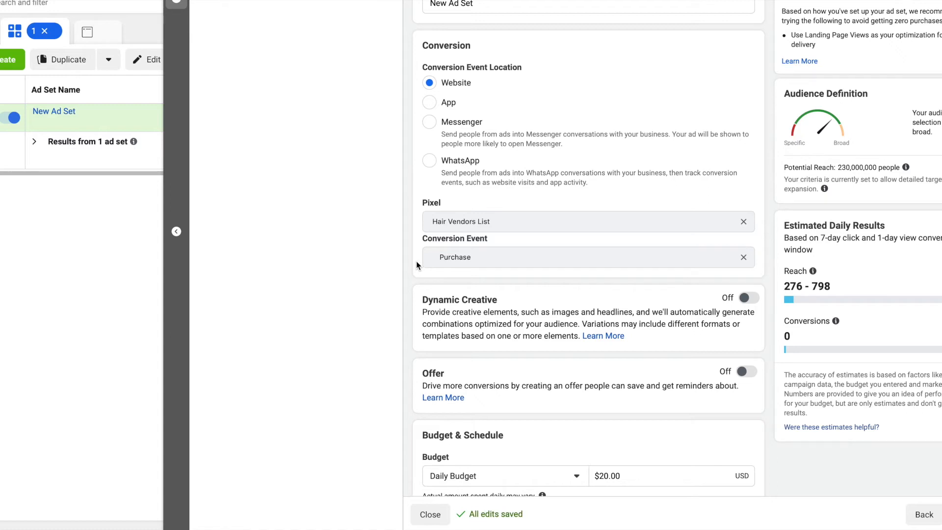
# Search the existing audiences for PURCH and add the PURCHASE - 180 DAYS website audience to the ad set's custom audiences.
pyautogui.scroll(-3, 481, 238)
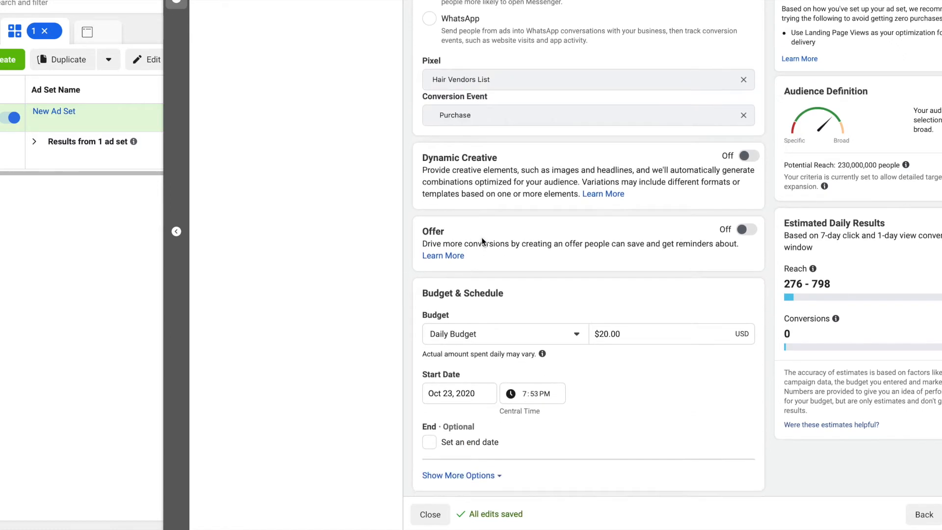
pyautogui.scroll(-3, 481, 240)
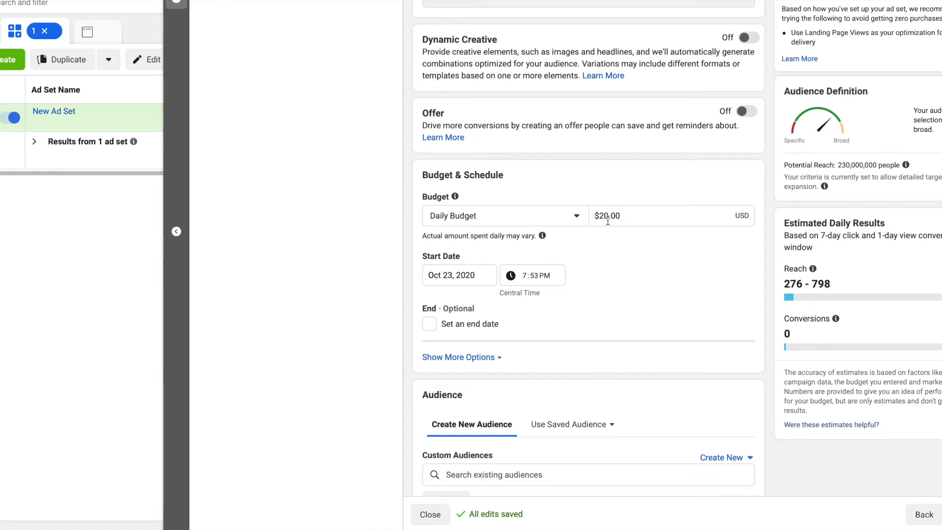
pyautogui.scroll(-5, 608, 222)
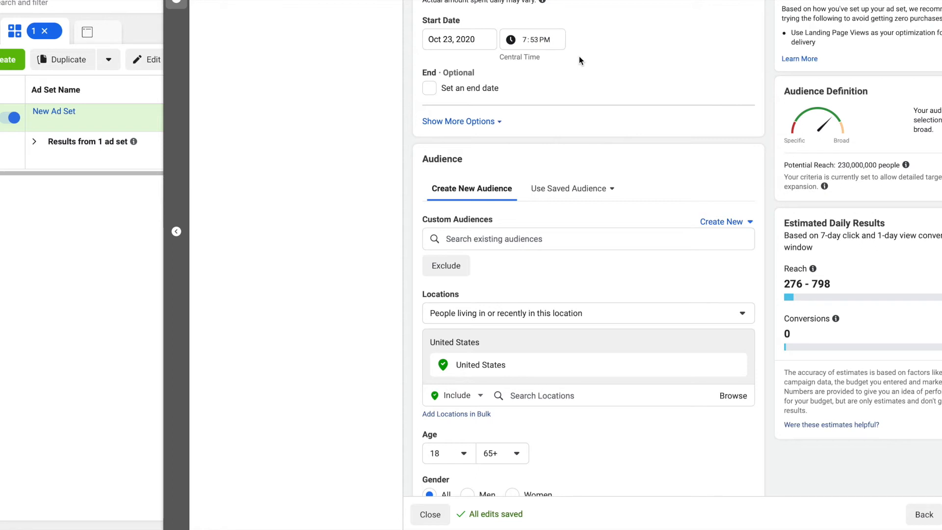
pyautogui.scroll(-2, 537, 169)
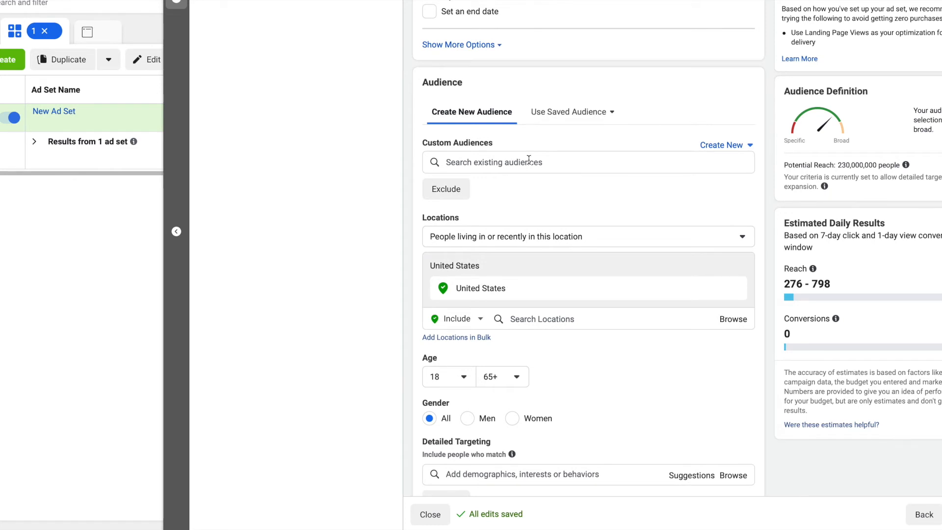
pyautogui.click(528, 160)
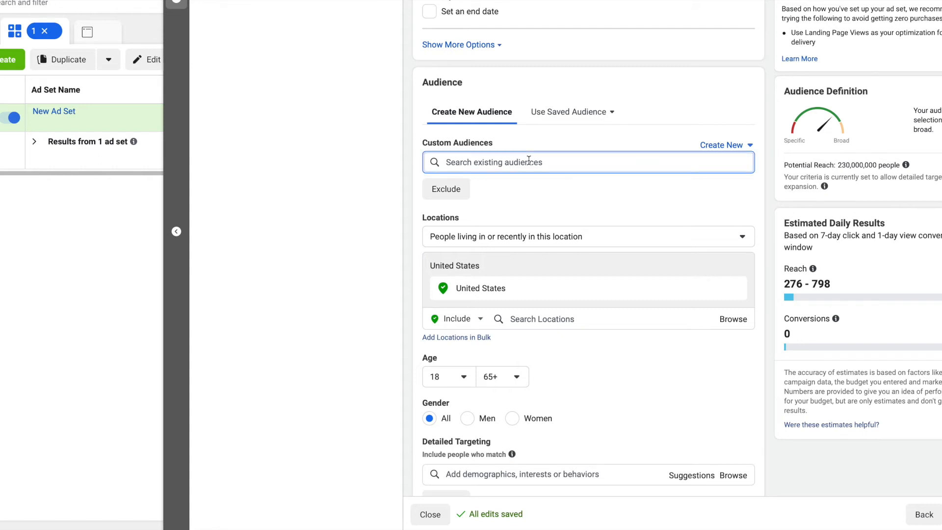
pyautogui.write('PURCH')
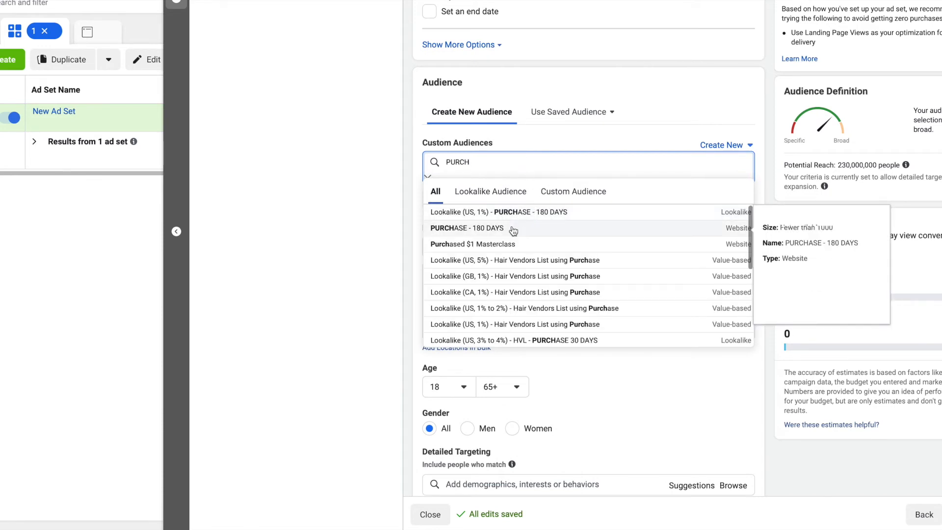
pyautogui.click(512, 228)
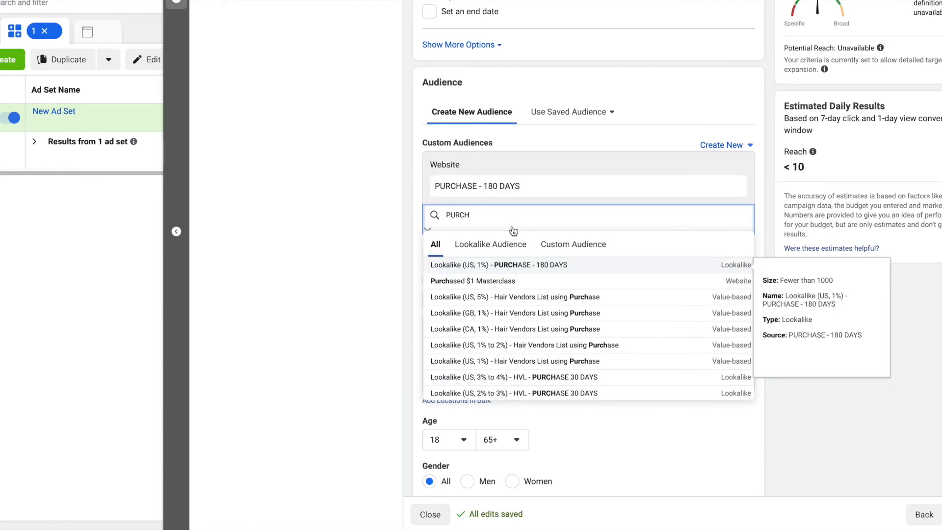
# Find the PGE VIEW - 30 DAYS website audience and add it to the ad set's custom audiences.
pyautogui.press('super+a')
pyautogui.write('PAGE')
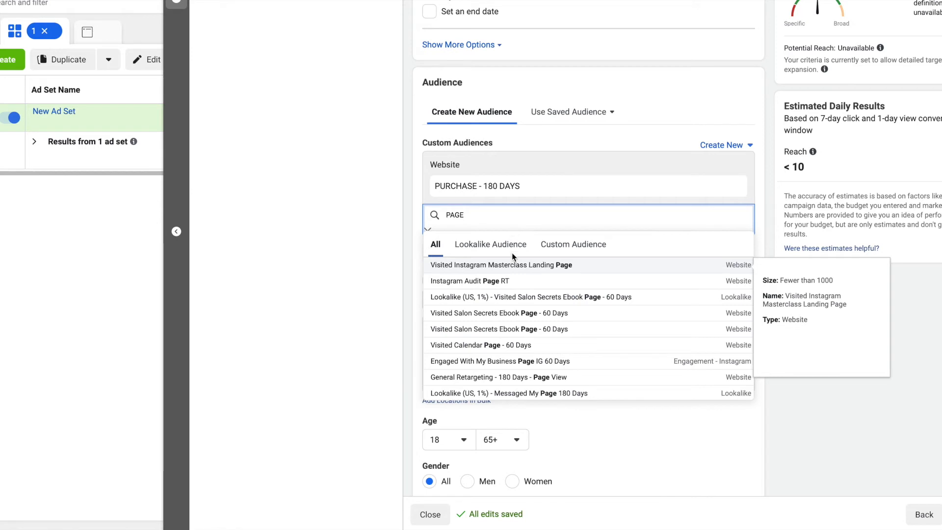
pyautogui.press('BackSpace')
pyautogui.press('BackSpace')
pyautogui.press('BackSpace')
pyautogui.write('GE')
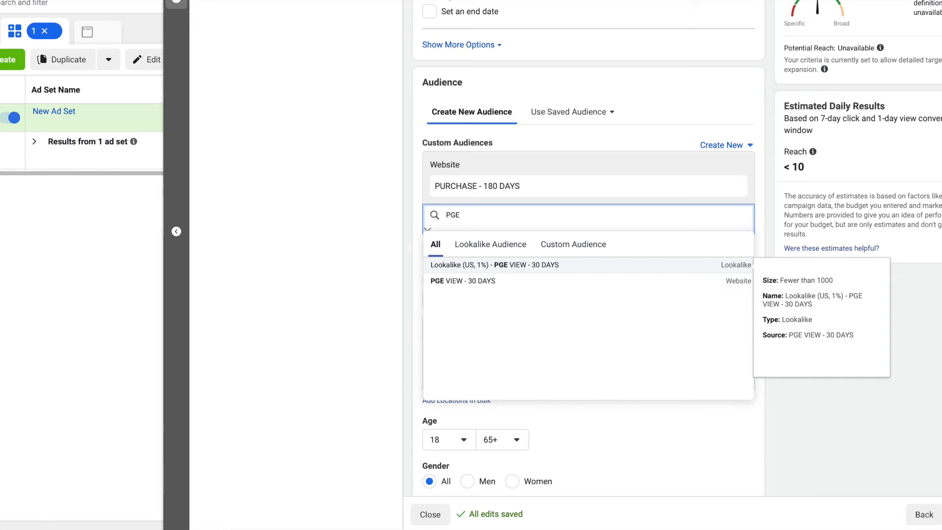
pyautogui.click(478, 287)
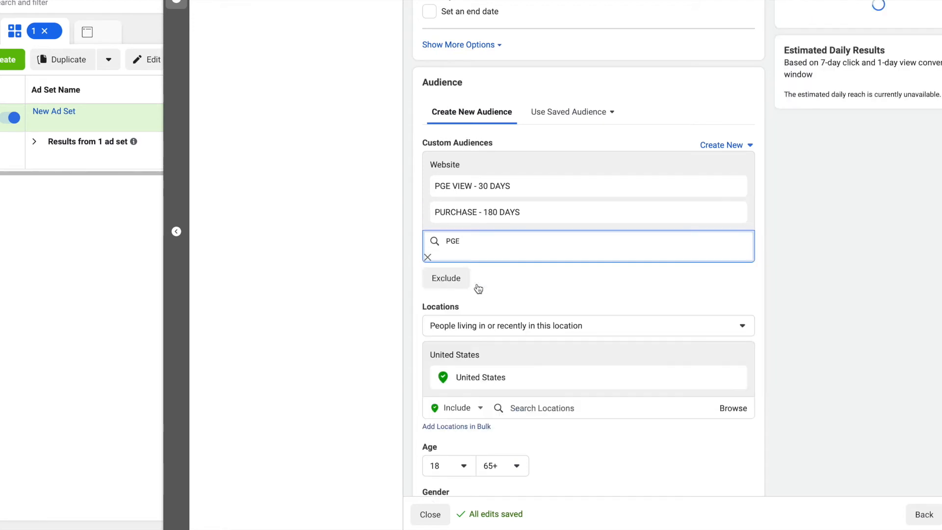
# Add the atc 30 days and Initiate Checkout 30 Days website audiences to the ad set's custom audiences.
pyautogui.press('super+a')
pyautogui.press('BackSpace')
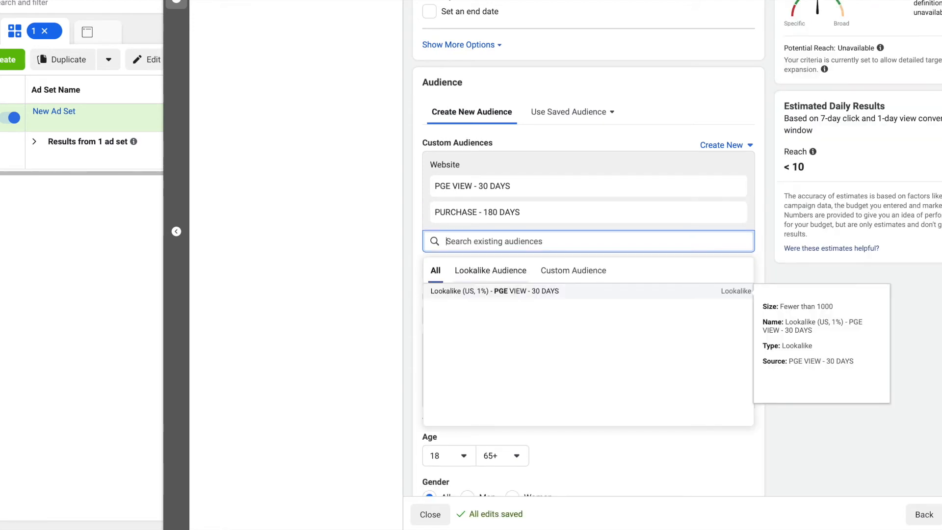
pyautogui.write('ATC')
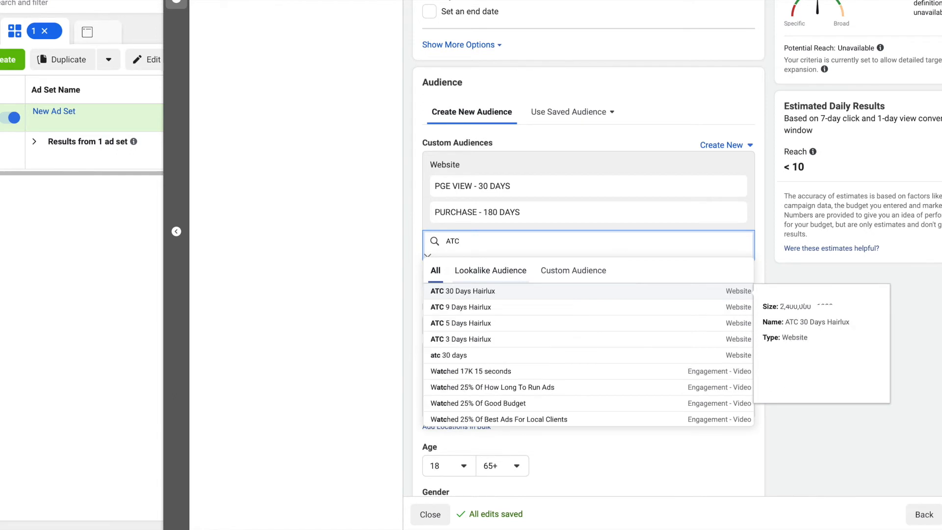
pyautogui.click(471, 354)
pyautogui.press('super+a')
pyautogui.write('INI')
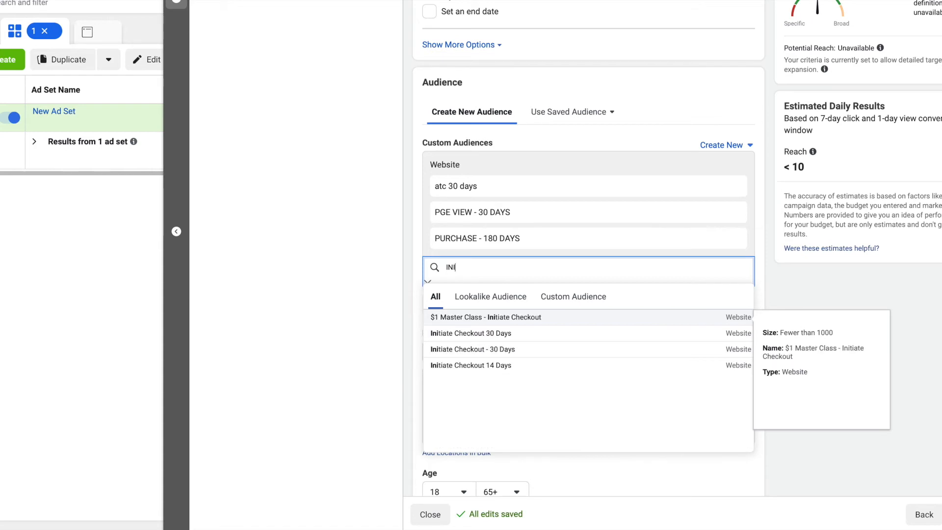
pyautogui.click(479, 333)
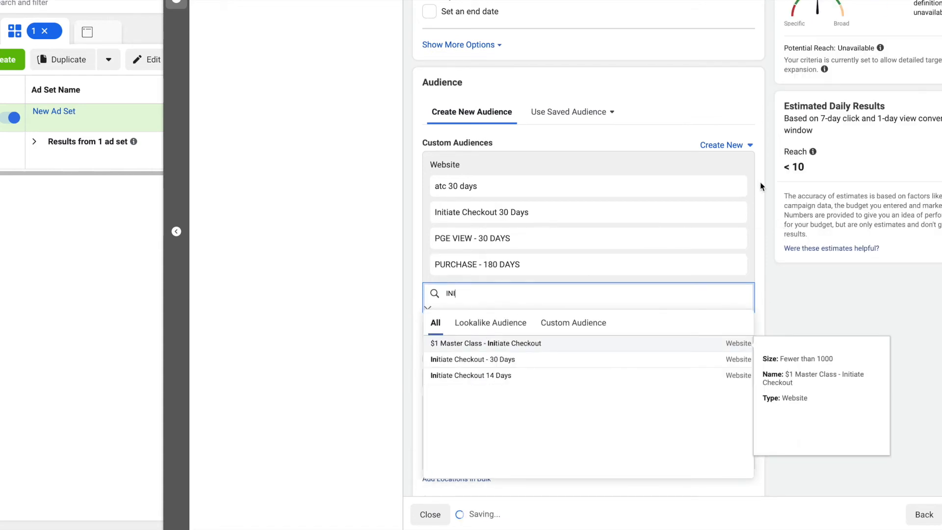
pyautogui.click(760, 181)
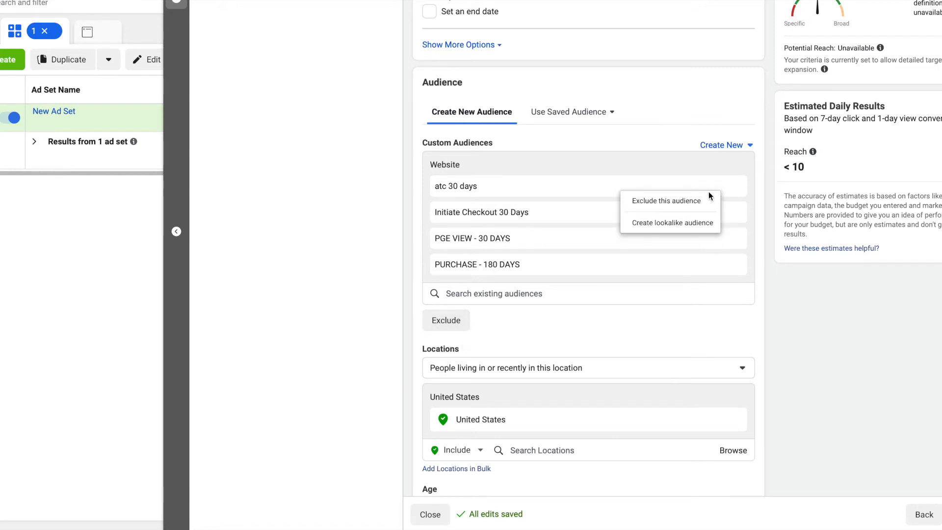
# Switch all four added website audiences from included to excluded in the ad set's targeting.
pyautogui.click(708, 199)
pyautogui.click(716, 203)
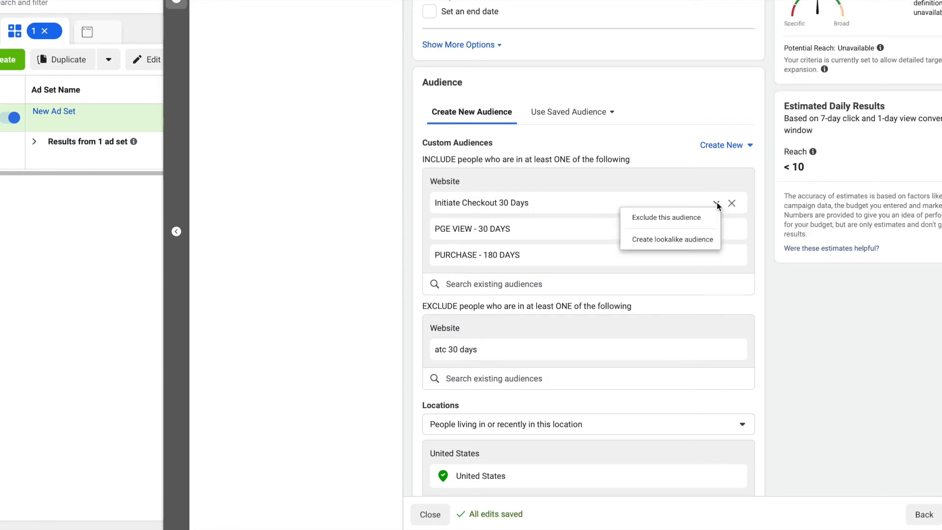
pyautogui.click(679, 217)
pyautogui.click(716, 230)
pyautogui.click(706, 242)
pyautogui.click(716, 203)
pyautogui.click(691, 215)
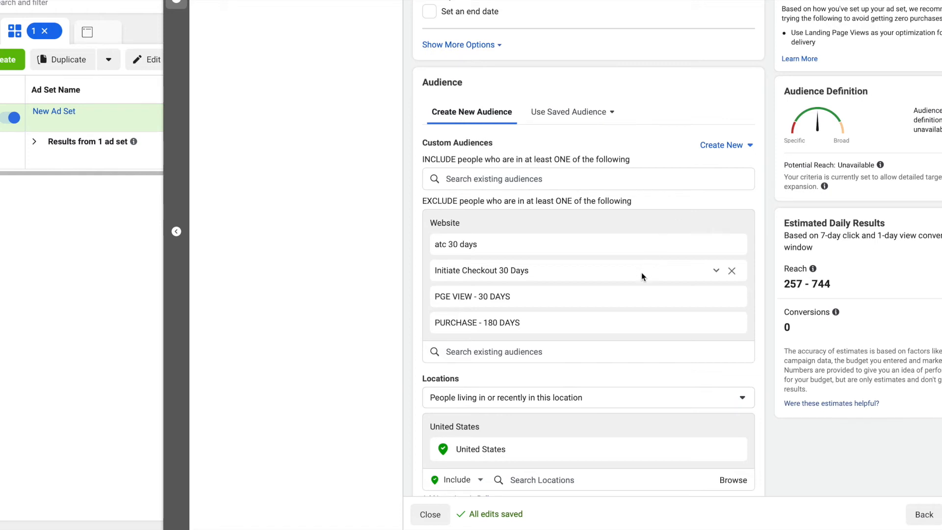
# Set the audience gender to Women and turn off Detailed Targeting Expansion.
pyautogui.scroll(-5, 641, 273)
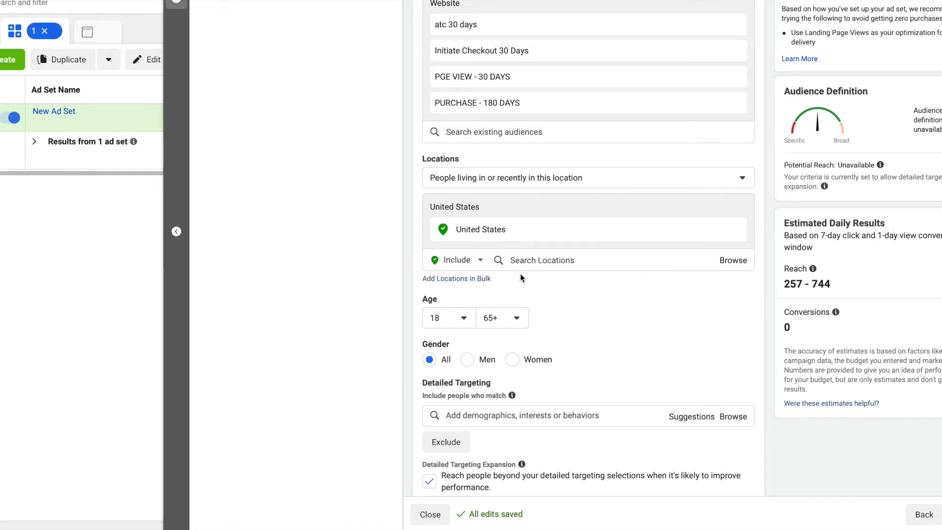
pyautogui.scroll(-1, 525, 304)
pyautogui.scroll(-1, 524, 300)
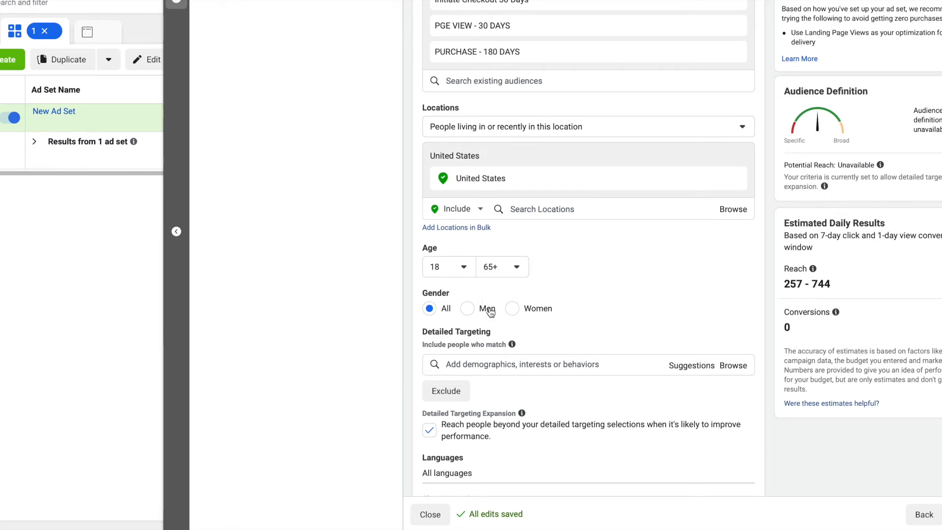
pyautogui.click(512, 308)
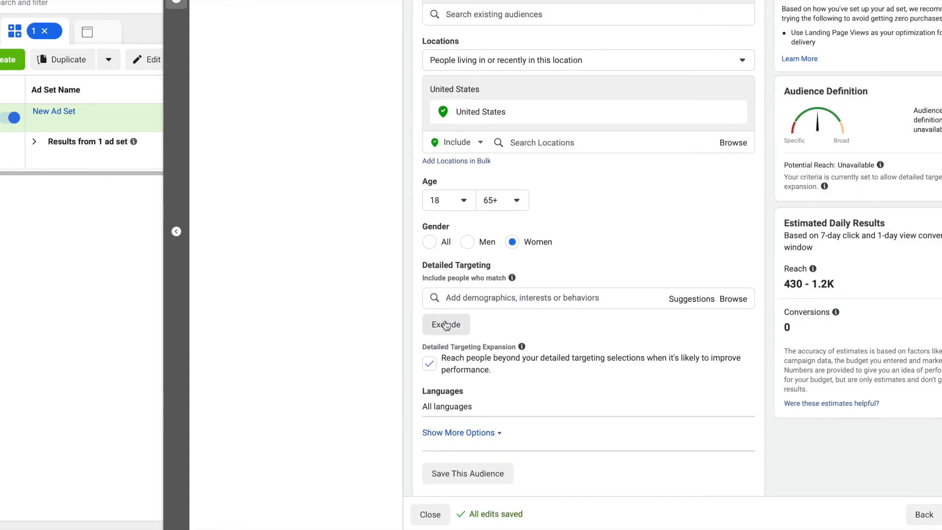
pyautogui.click(431, 371)
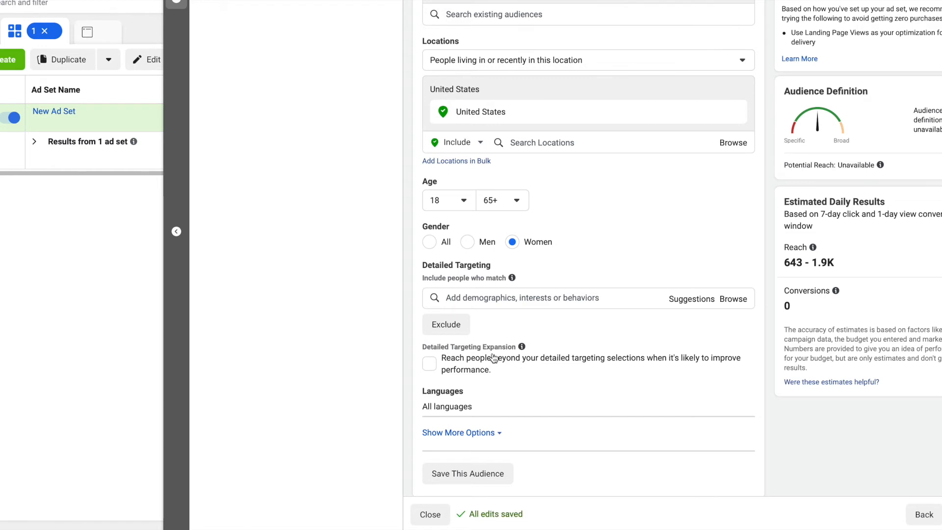
pyautogui.moveTo(826, 165); pyautogui.dragTo(885, 150)
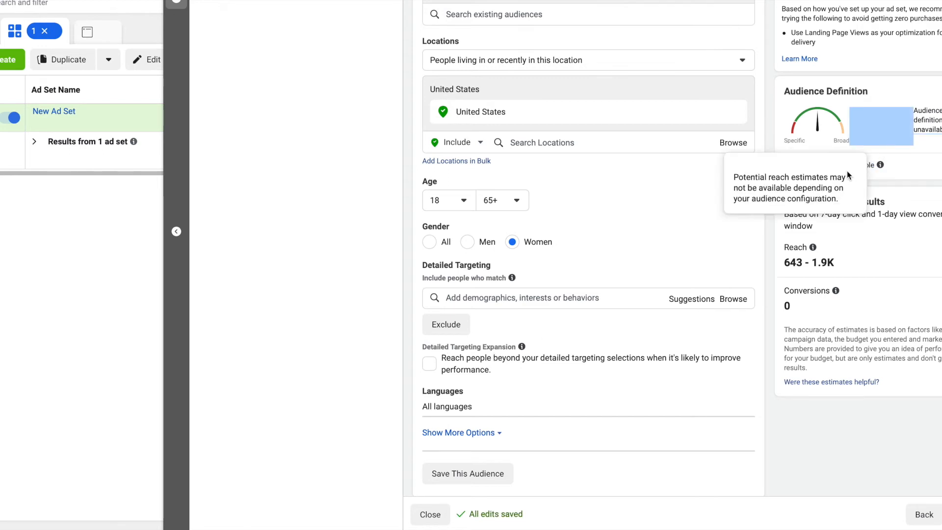
pyautogui.click(934, 187)
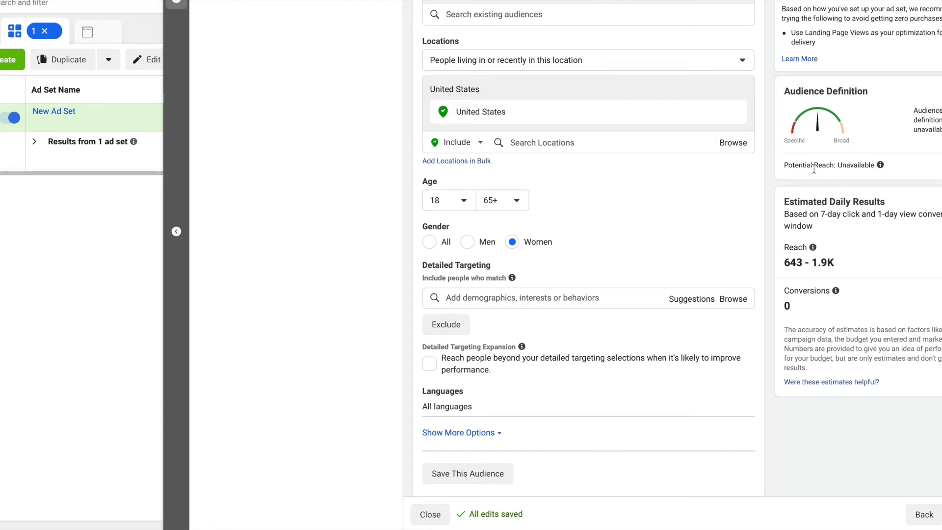
# Search detailed targeting for HUMAN HAIR EXT and add the Human Hair Extensions interest.
pyautogui.scroll(1, 620, 161)
pyautogui.scroll(-2, 621, 160)
pyautogui.click(553, 284)
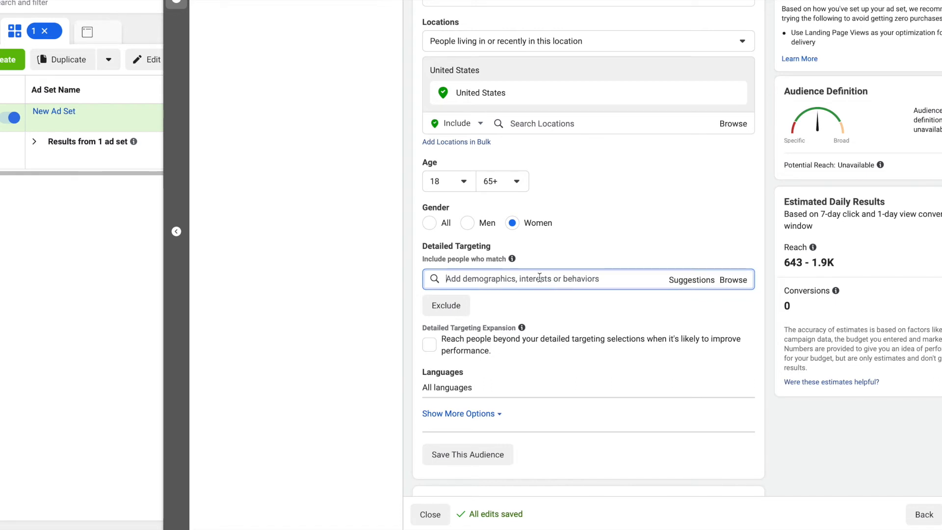
pyautogui.write('HUMAN HAI')
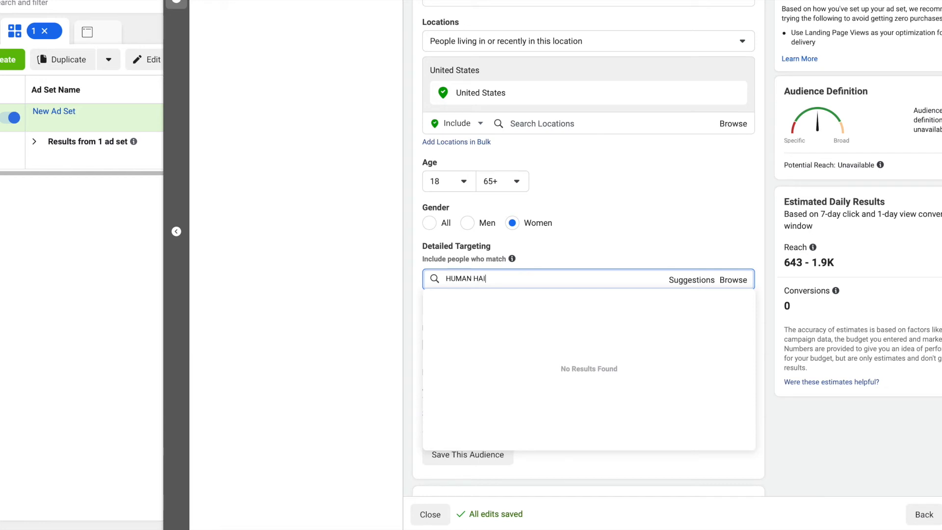
pyautogui.write('R EXT')
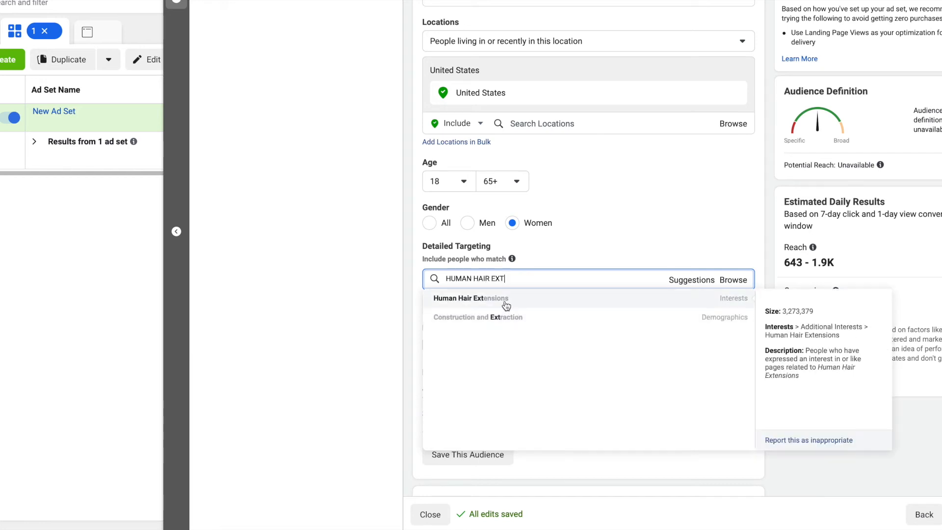
pyautogui.click(505, 304)
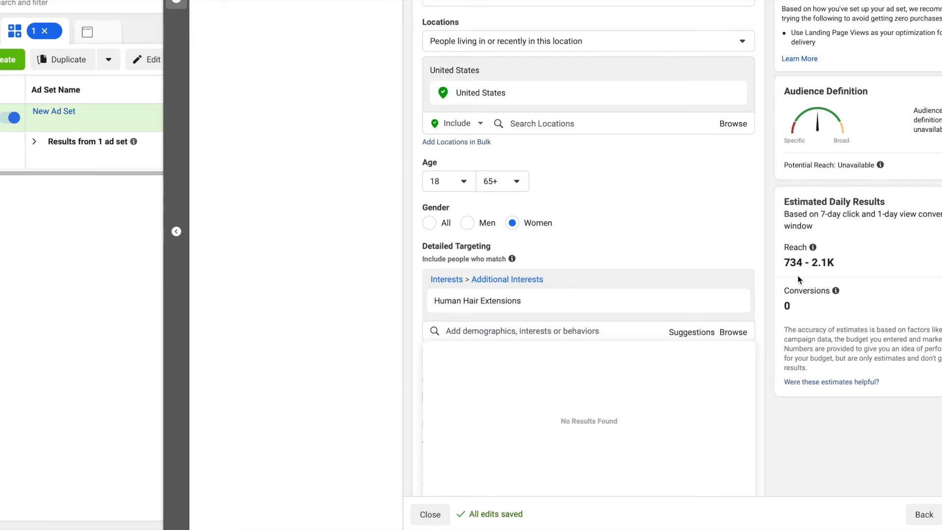
pyautogui.moveTo(781, 264); pyautogui.dragTo(828, 264)
# Remove all four website audiences from the ad set's exclusions and check the potential reach.
pyautogui.scroll(2, 675, 196)
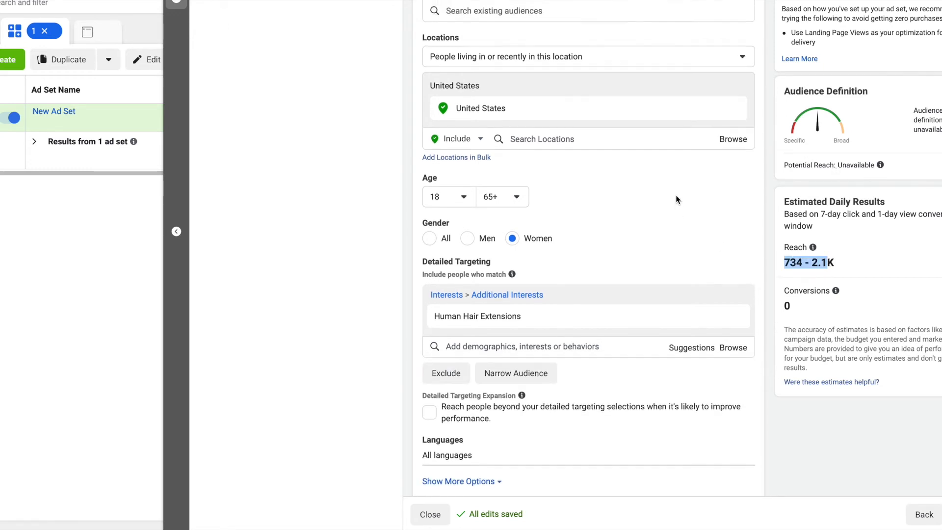
pyautogui.scroll(3, 675, 195)
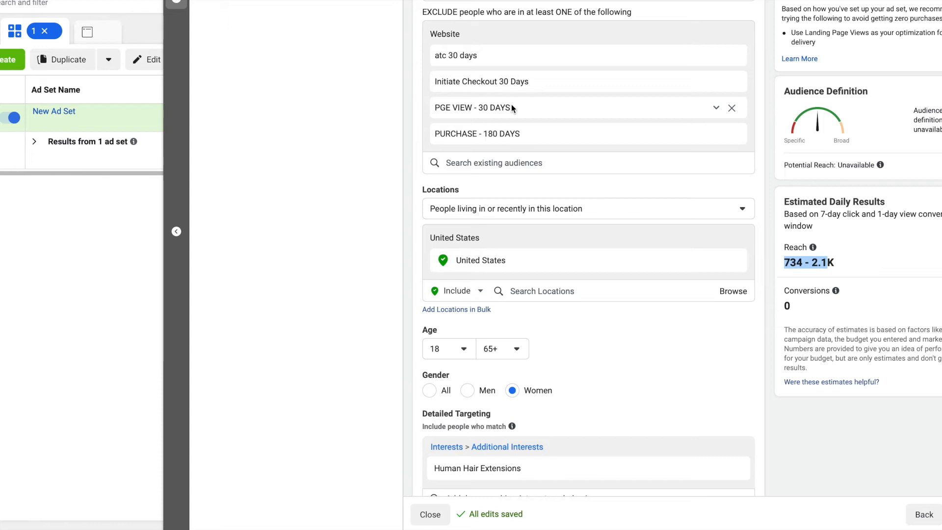
pyautogui.click(732, 56)
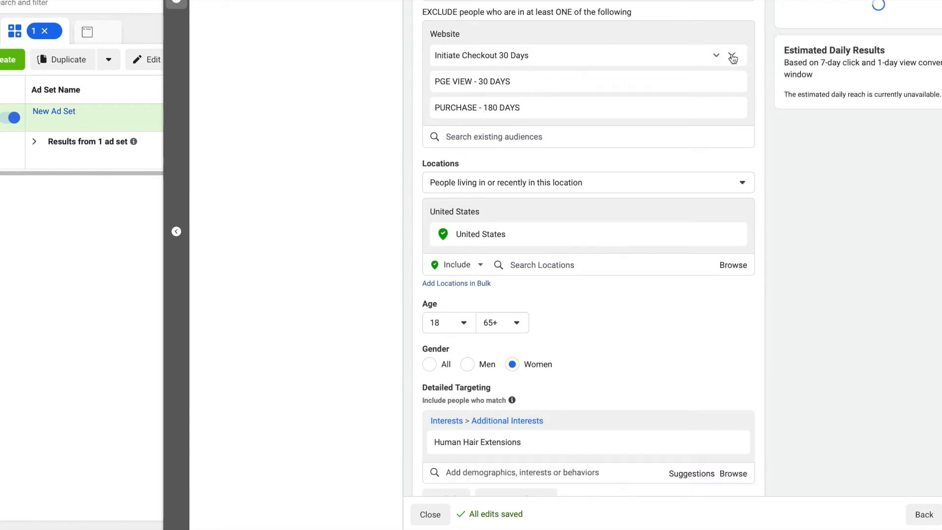
pyautogui.click(732, 57)
pyautogui.click(732, 56)
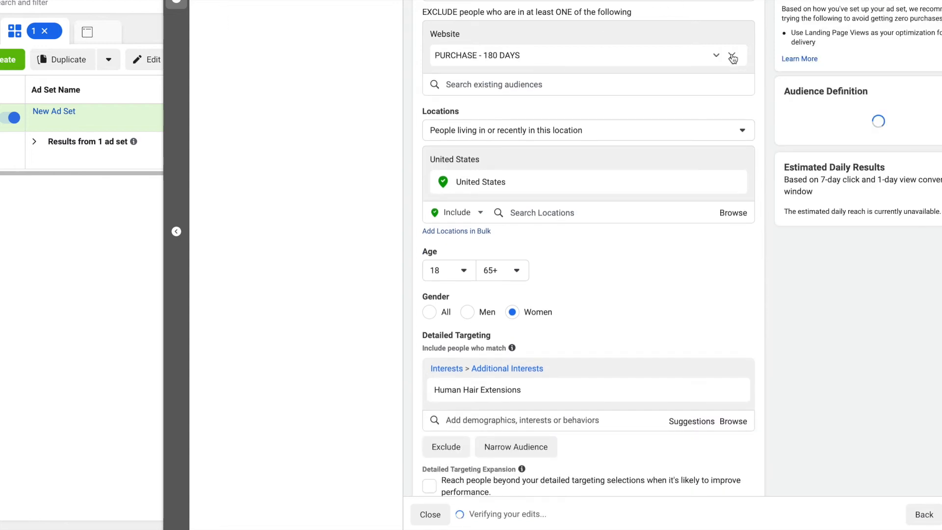
pyautogui.click(732, 56)
pyautogui.moveTo(820, 164); pyautogui.dragTo(879, 165)
pyautogui.click(706, 203)
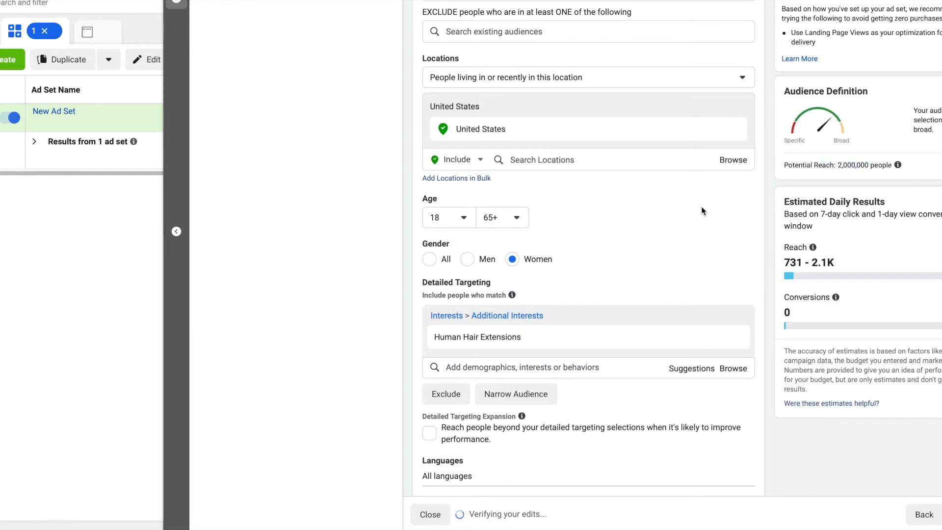
# Open the detailed targeting suggestions and add the Wig interest.
pyautogui.scroll(-2, 705, 206)
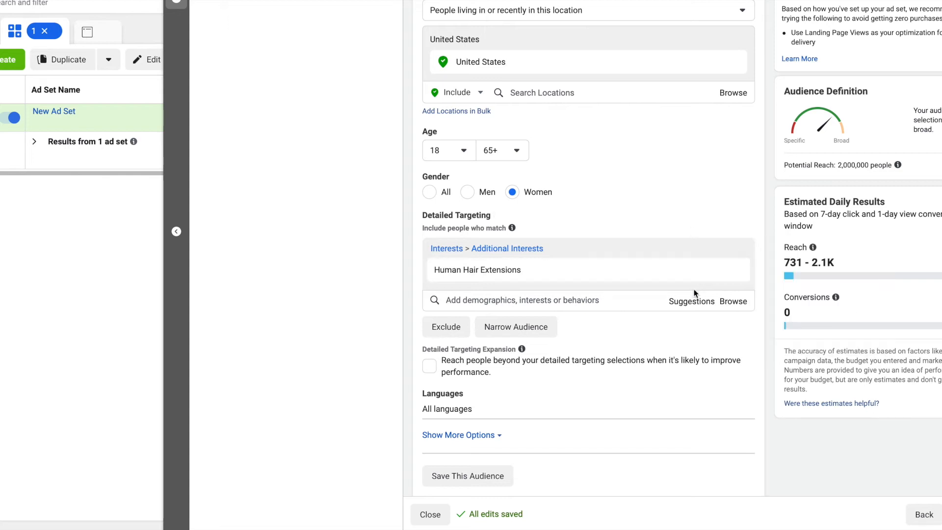
pyautogui.click(695, 301)
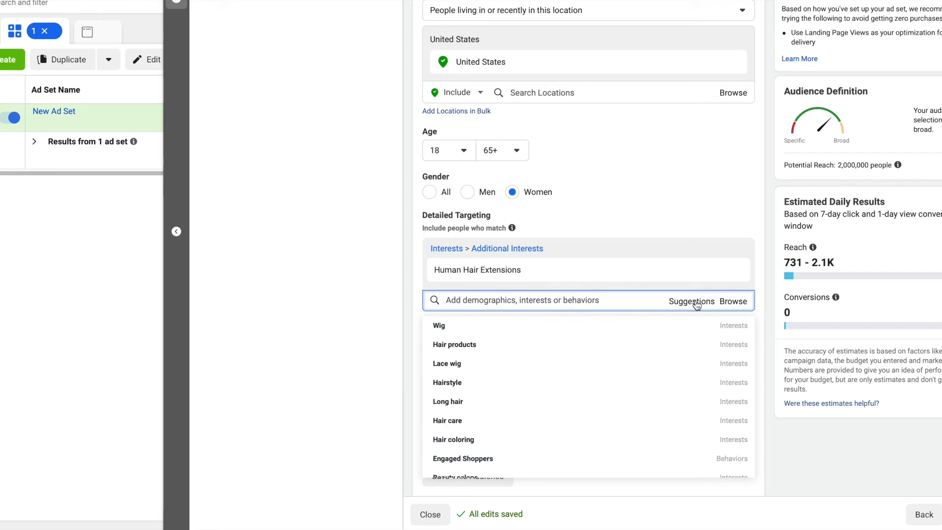
pyautogui.click(618, 327)
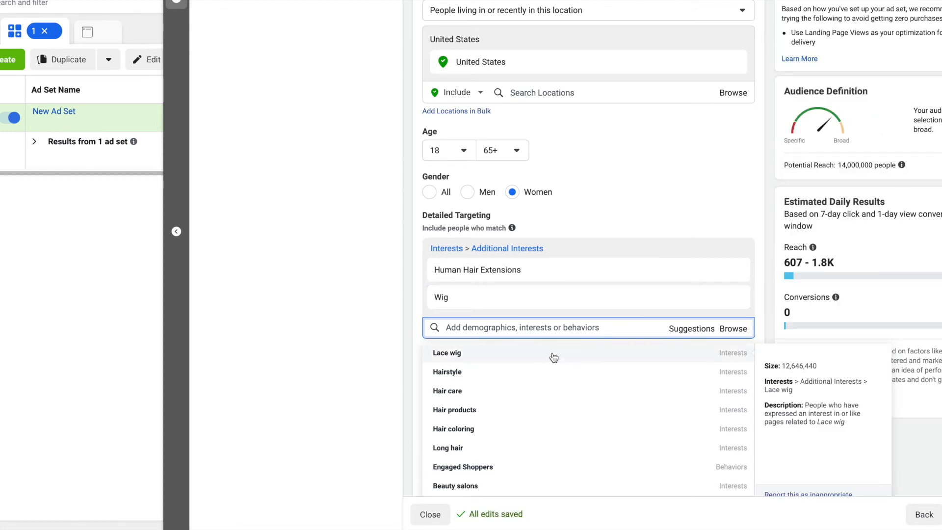
# Add the suggested Lace wig and Hairstyle interests to detailed targeting and check the potential reach.
pyautogui.click(552, 355)
pyautogui.click(479, 382)
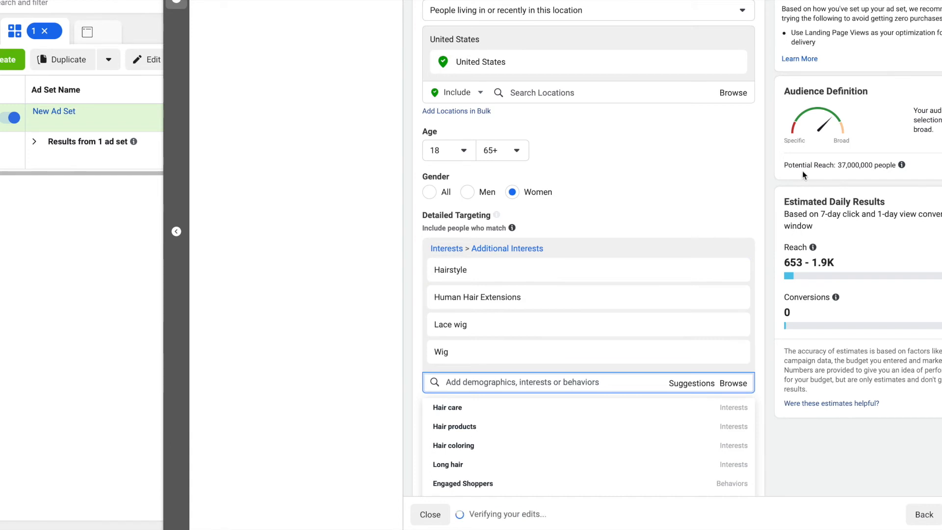
pyautogui.moveTo(822, 165); pyautogui.dragTo(870, 164)
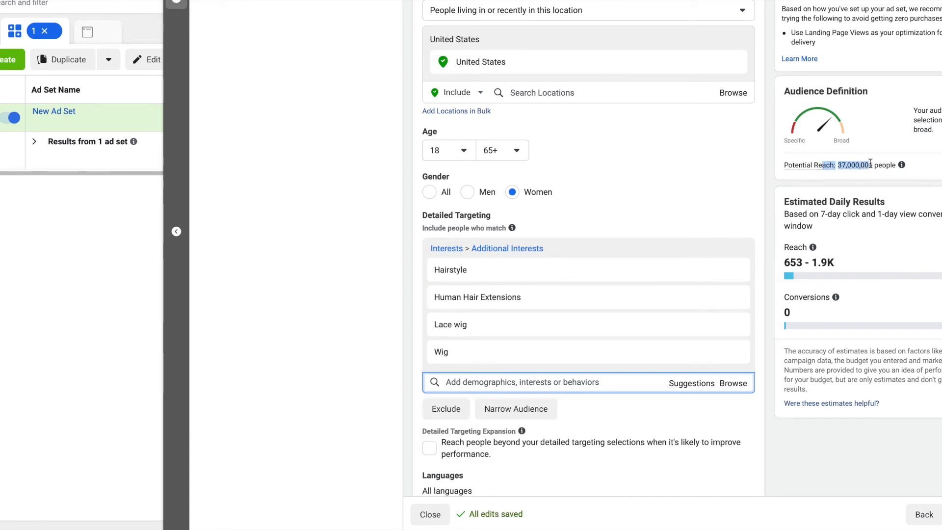
pyautogui.click(863, 197)
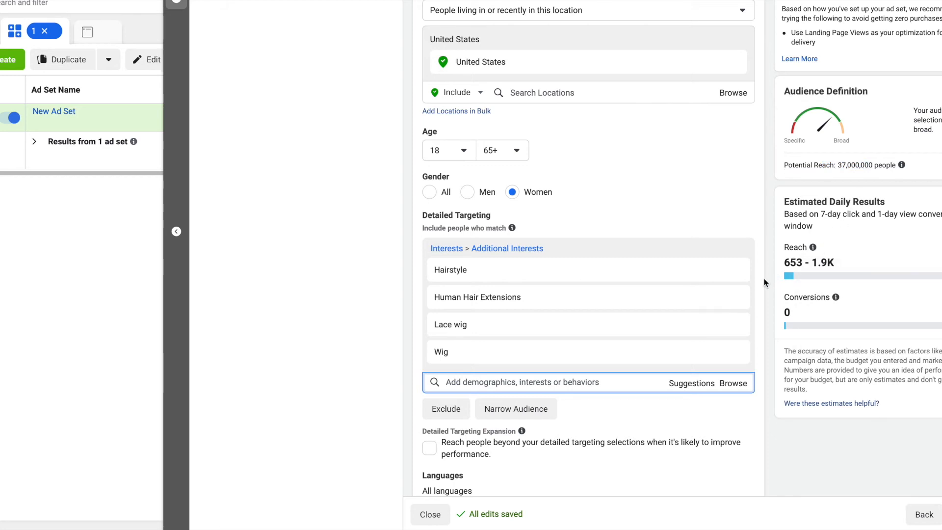
# Narrow the audience so people must also match the Engaged Shoppers purchase behavior, and check the potential reach.
pyautogui.scroll(-2, 764, 278)
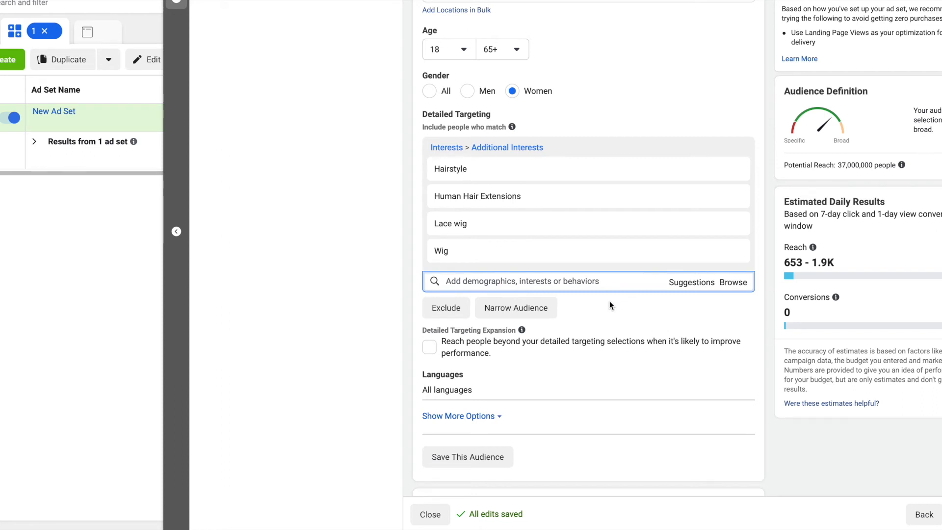
pyautogui.click(539, 307)
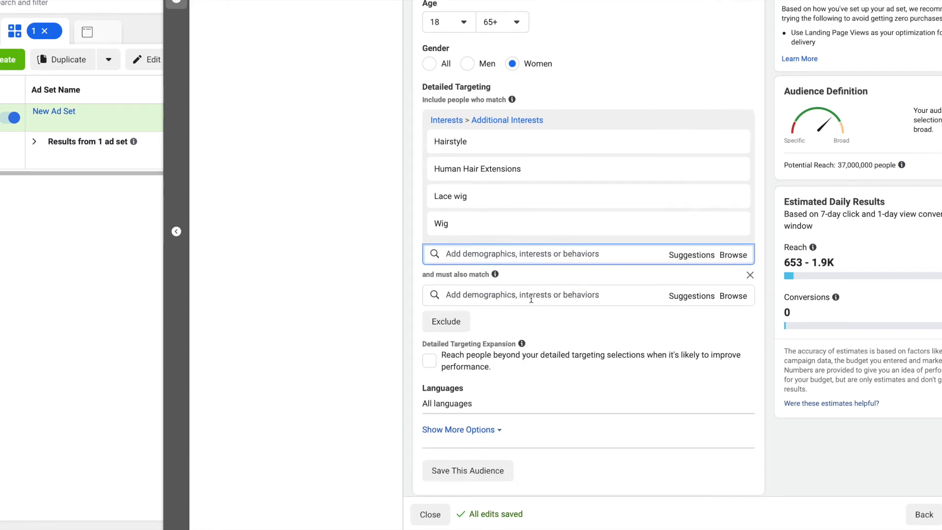
pyautogui.click(531, 295)
pyautogui.write('ENGAGED SHOPPERS')
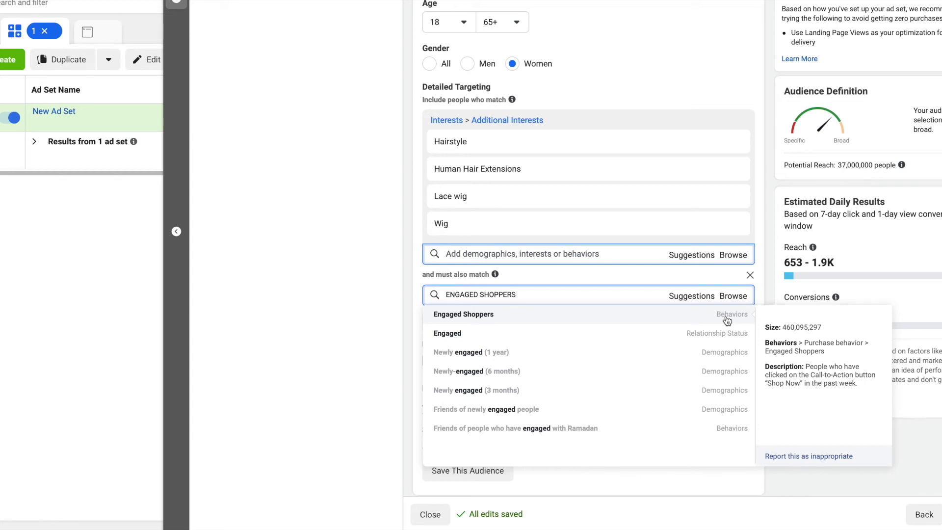
pyautogui.click(727, 321)
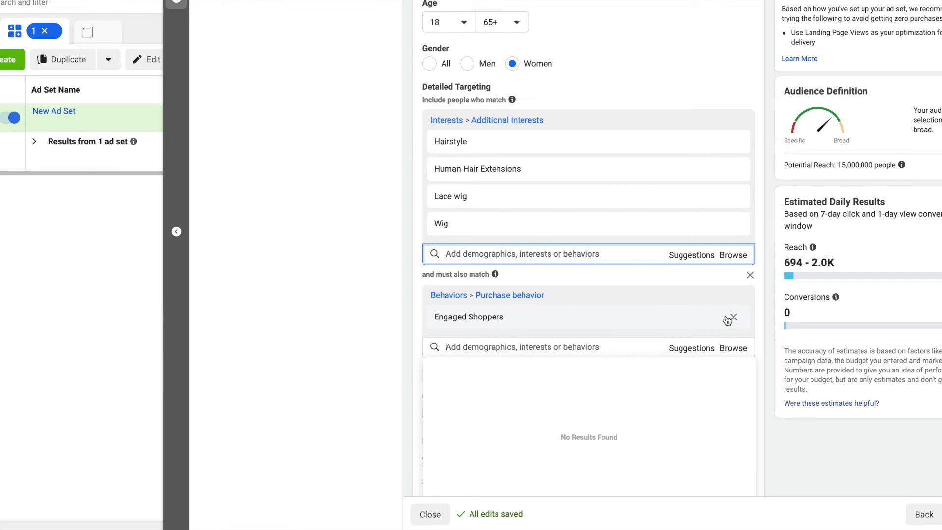
pyautogui.click(880, 166)
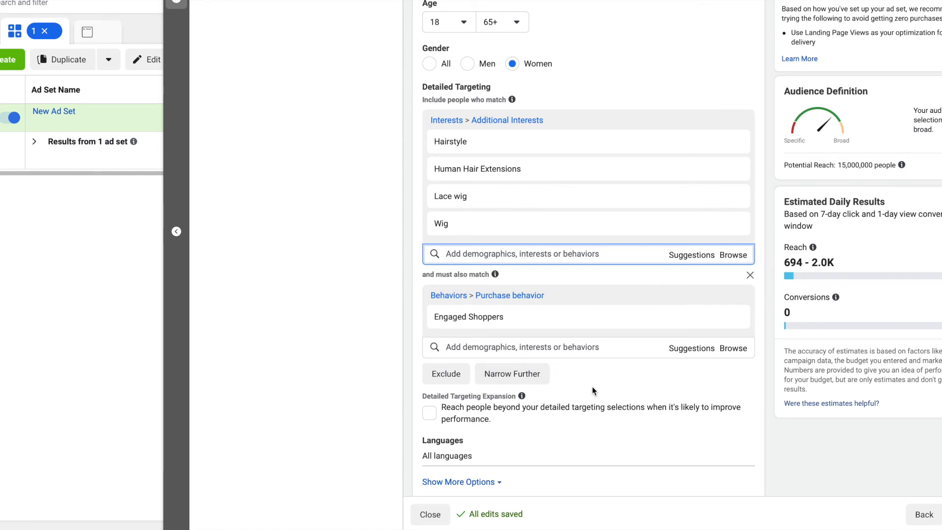
# Turn Detailed Targeting Expansion on and back off to compare the potential reach.
pyautogui.scroll(-1, 592, 390)
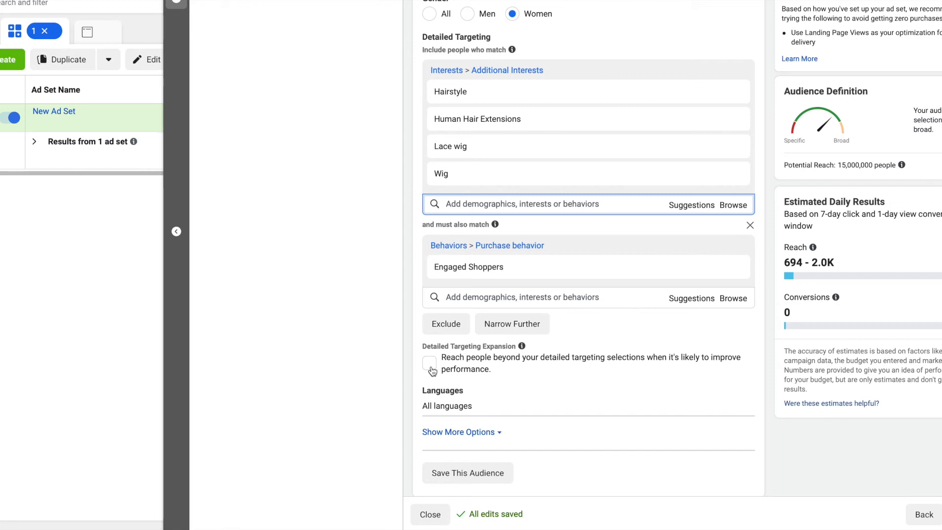
pyautogui.click(430, 365)
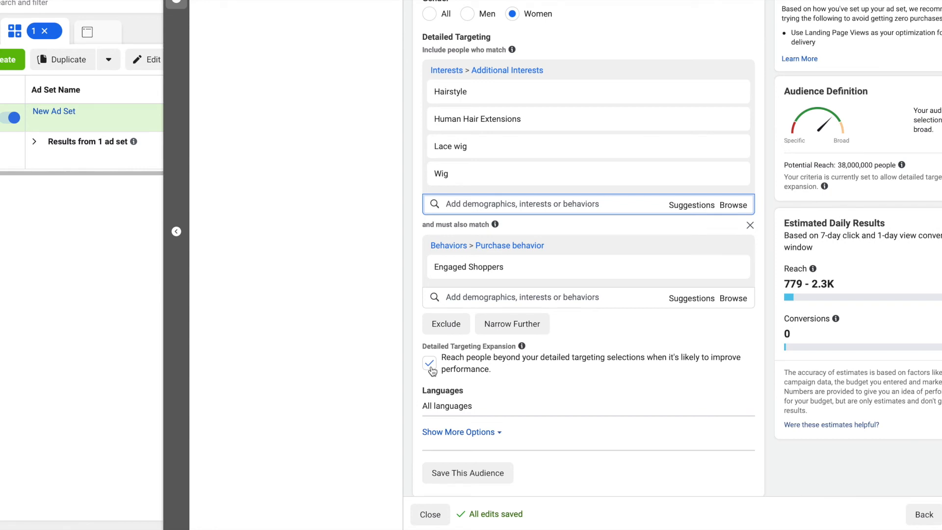
pyautogui.click(432, 370)
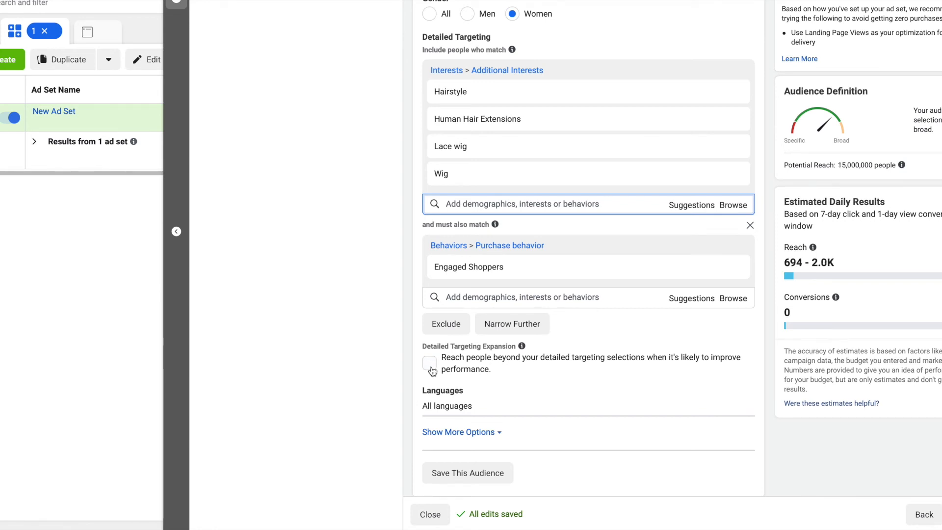
# Switch the ad set from Automatic Placements to Manual Placements.
pyautogui.scroll(-3, 567, 405)
pyautogui.scroll(-1, 566, 405)
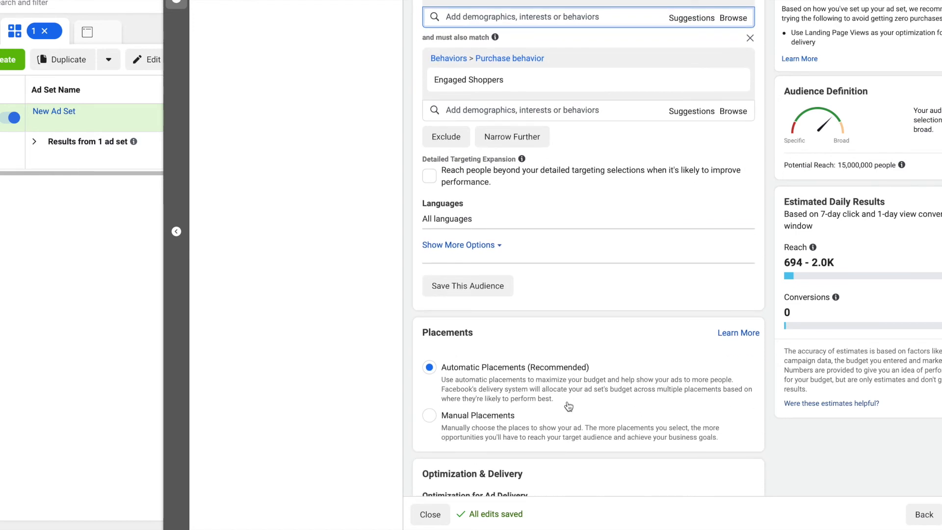
pyautogui.scroll(-3, 569, 406)
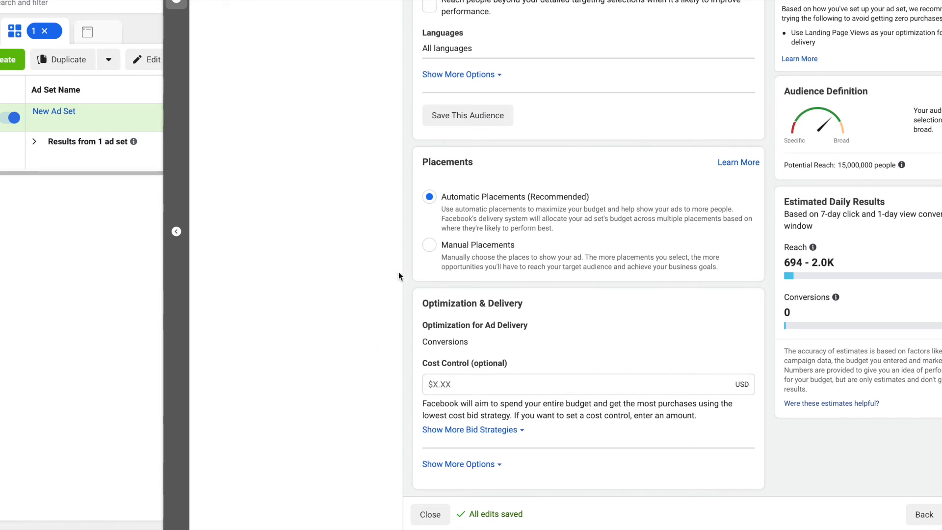
pyautogui.click(429, 246)
pyautogui.scroll(-2, 455, 253)
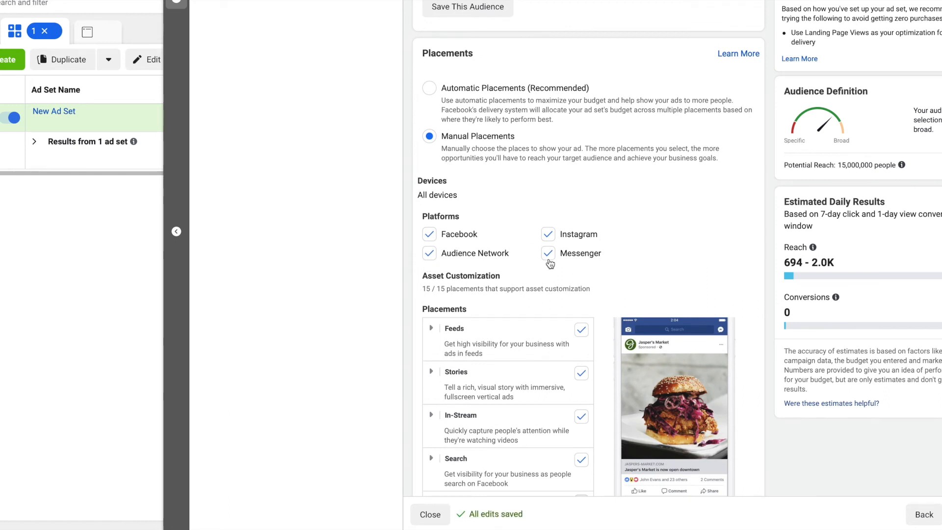
# Expand the Feeds and Stories placement groups and review which placements are selected across all categories.
pyautogui.scroll(-2, 547, 261)
pyautogui.scroll(-1, 549, 263)
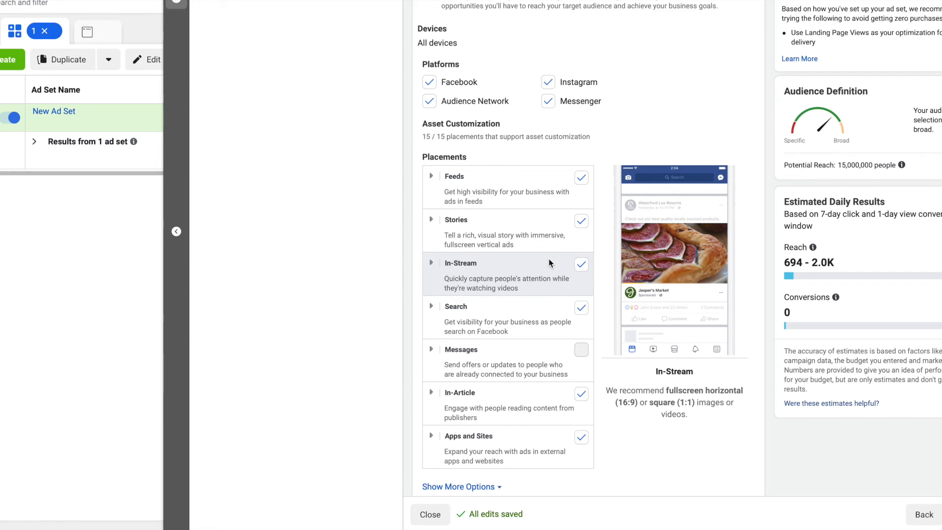
pyautogui.scroll(-2, 548, 258)
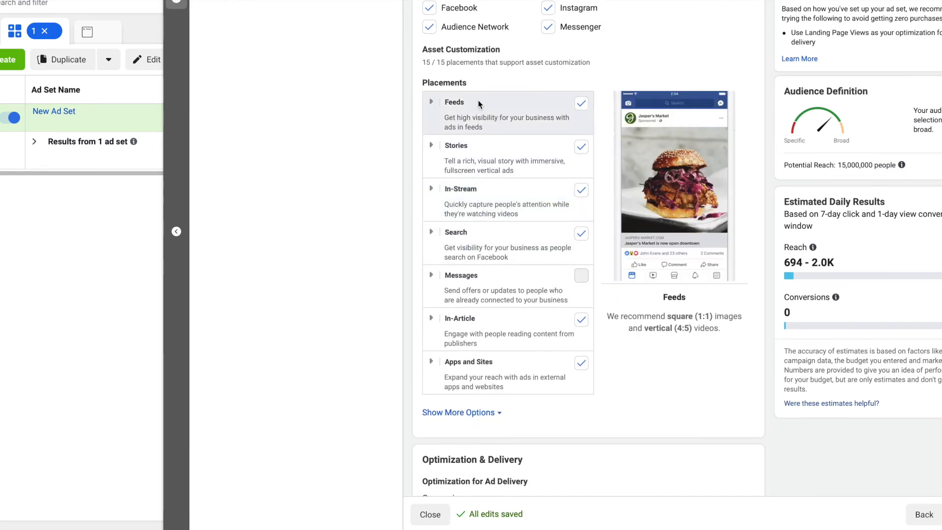
pyautogui.click(432, 145)
pyautogui.click(431, 103)
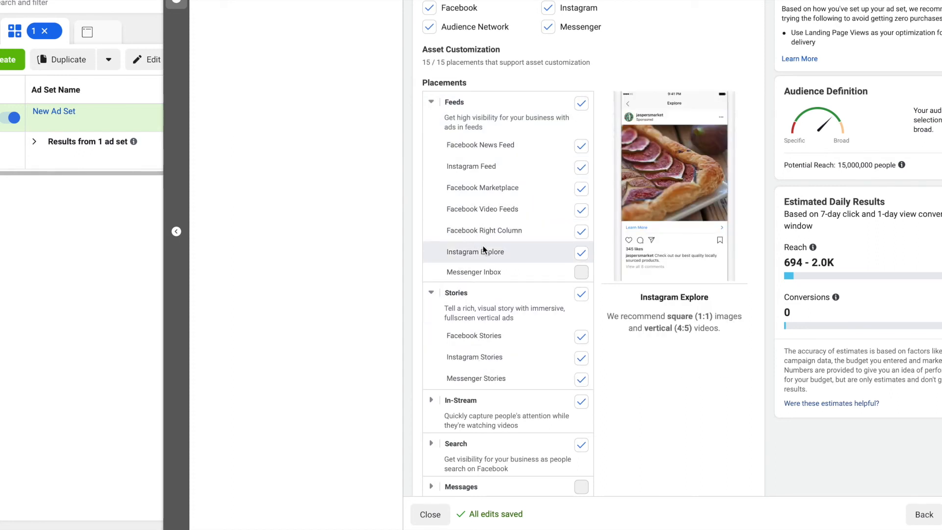
pyautogui.scroll(-1, 483, 247)
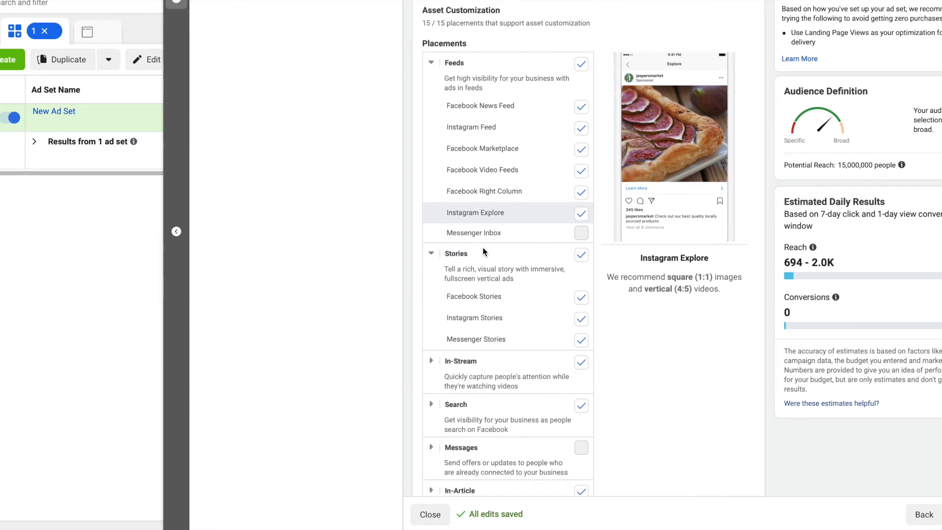
pyautogui.scroll(-4, 483, 250)
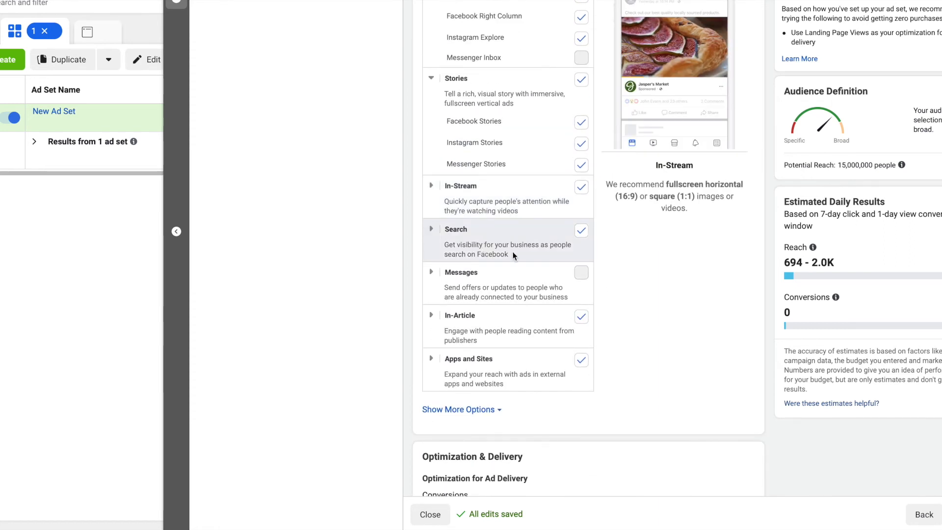
# Show the additional placement options, keep All Mobile Devices, and limit delivery to devices connected to Wi-Fi.
pyautogui.click(490, 409)
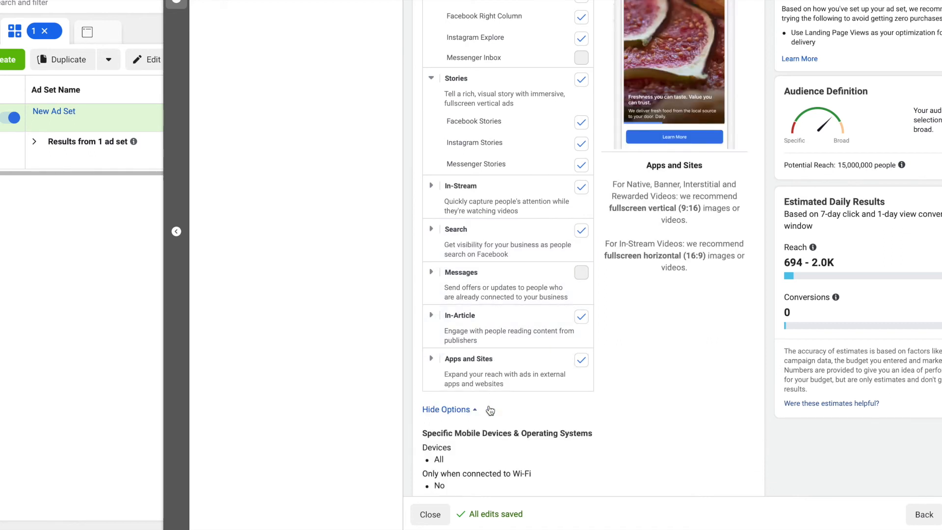
pyautogui.scroll(-3, 488, 409)
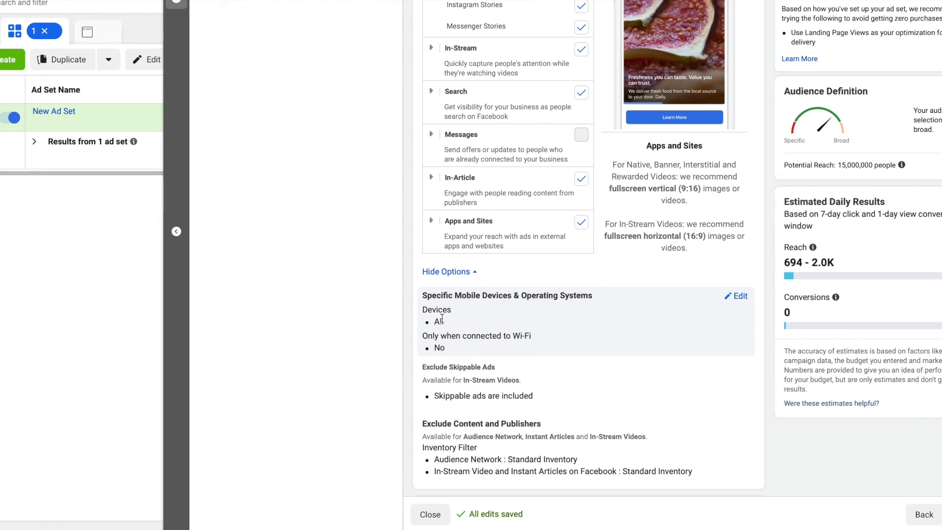
pyautogui.click(740, 296)
pyautogui.click(702, 309)
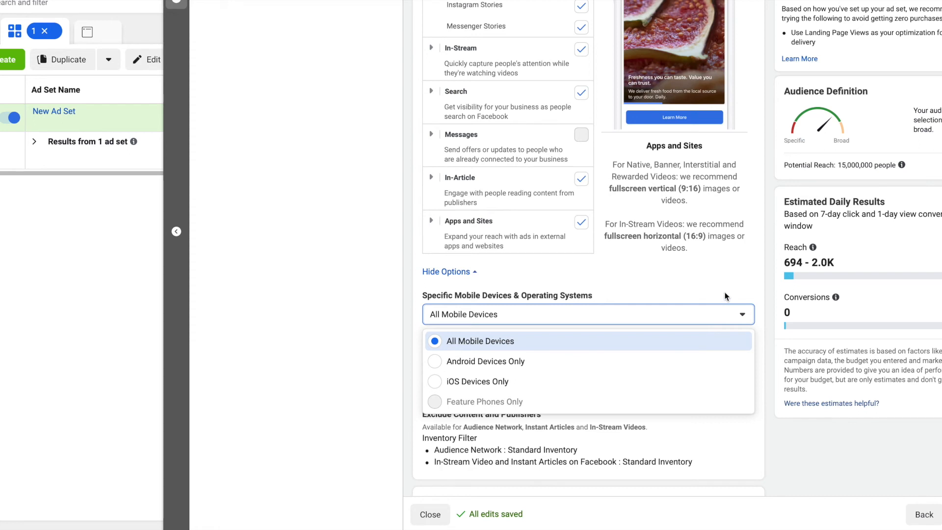
pyautogui.click(739, 316)
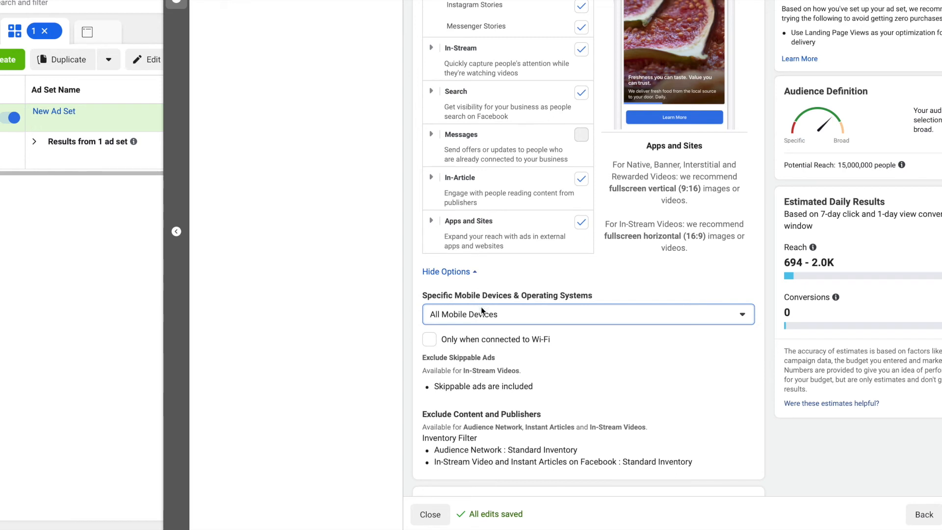
pyautogui.click(430, 340)
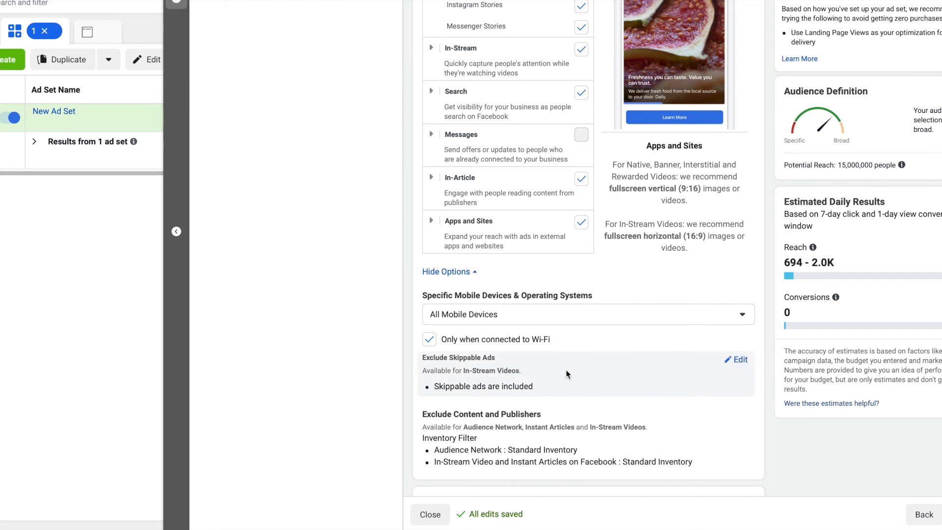
# Review the Optimization for Ad Delivery choices, including Value, Landing Page Views and Other Options, and select Conversions.
pyautogui.scroll(-3, 566, 374)
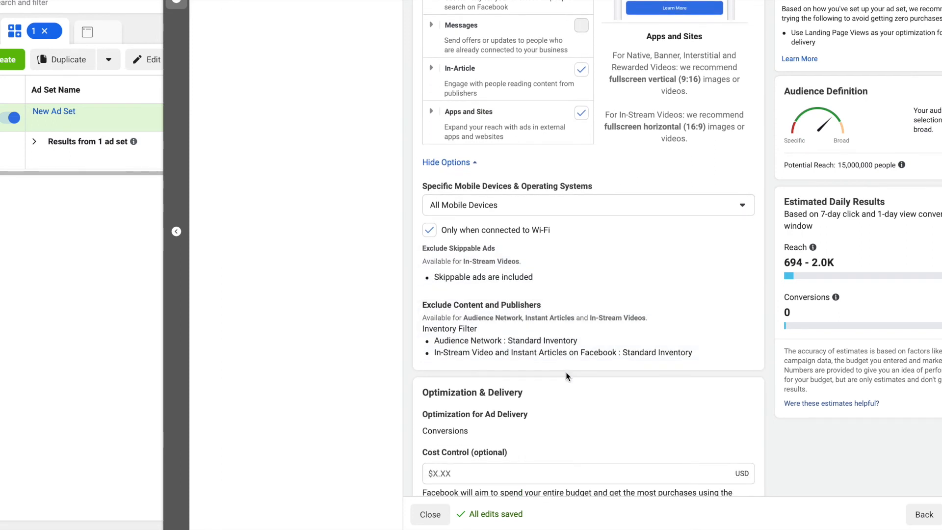
pyautogui.scroll(-3, 566, 372)
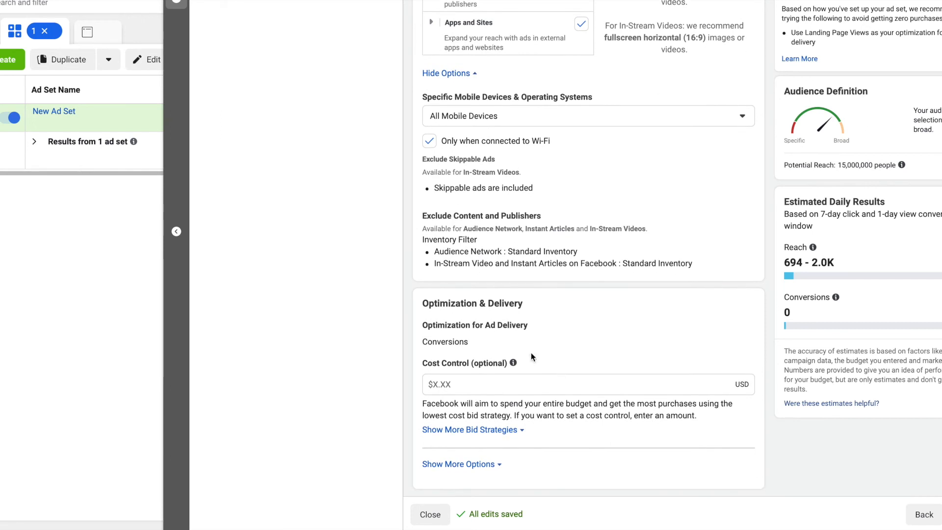
pyautogui.moveTo(490, 346)
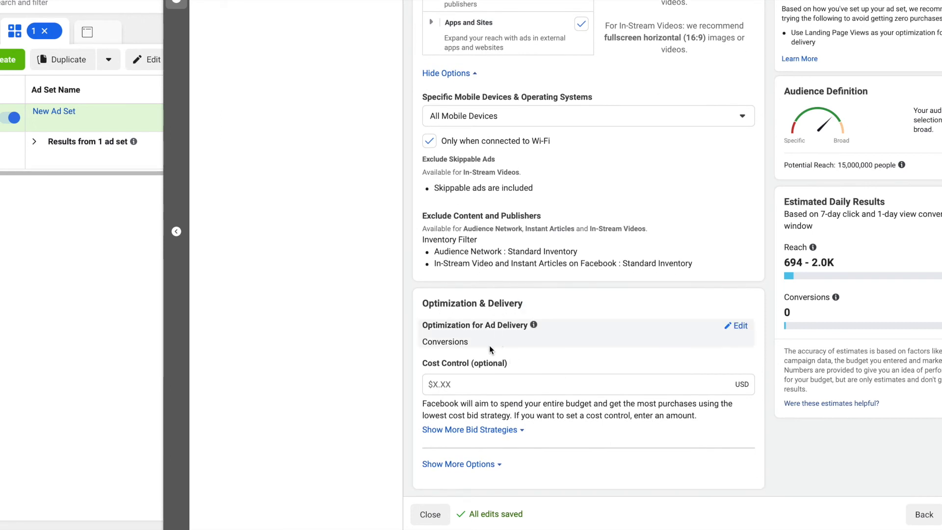
pyautogui.click(742, 328)
pyautogui.scroll(-5, 549, 386)
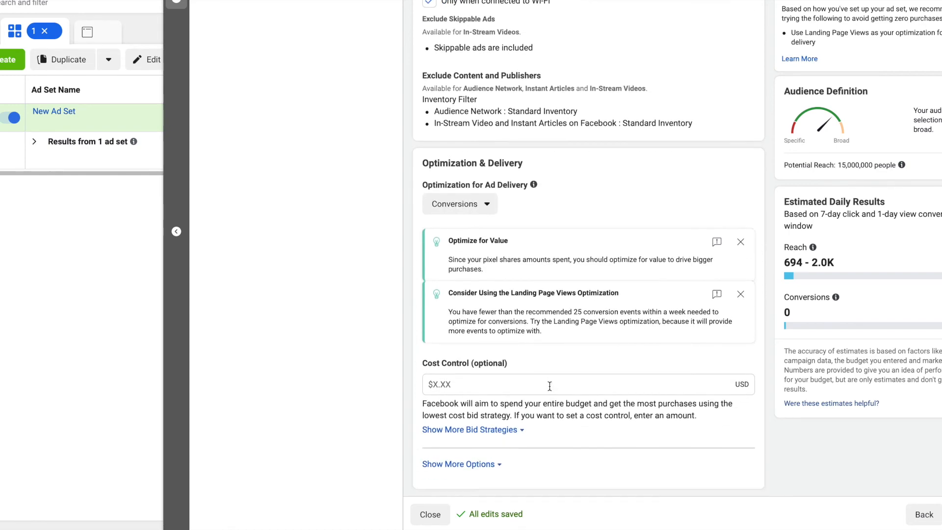
pyautogui.click(452, 212)
pyautogui.moveTo(451, 257)
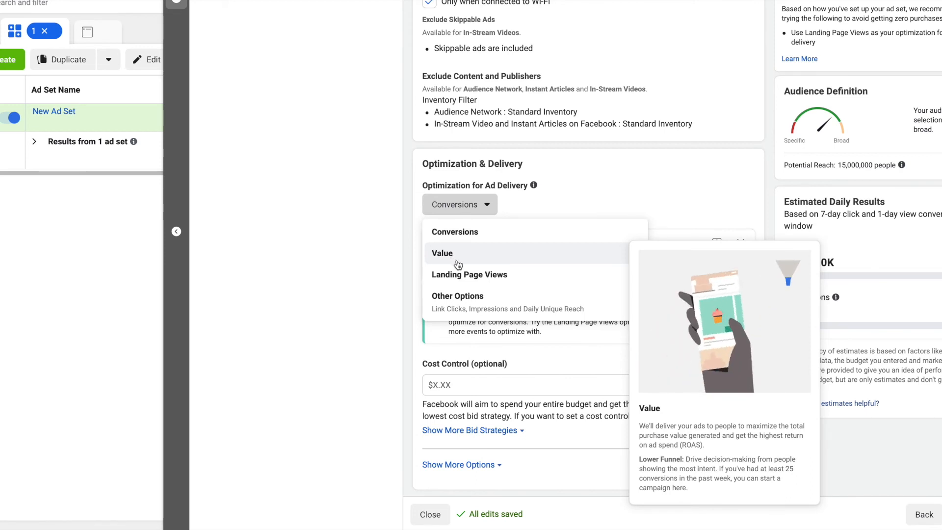
pyautogui.moveTo(471, 281)
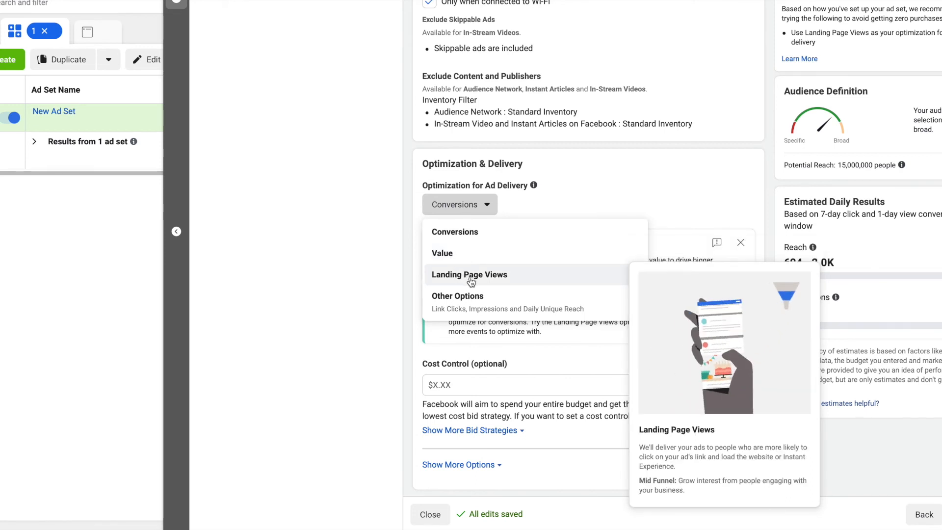
pyautogui.moveTo(490, 312)
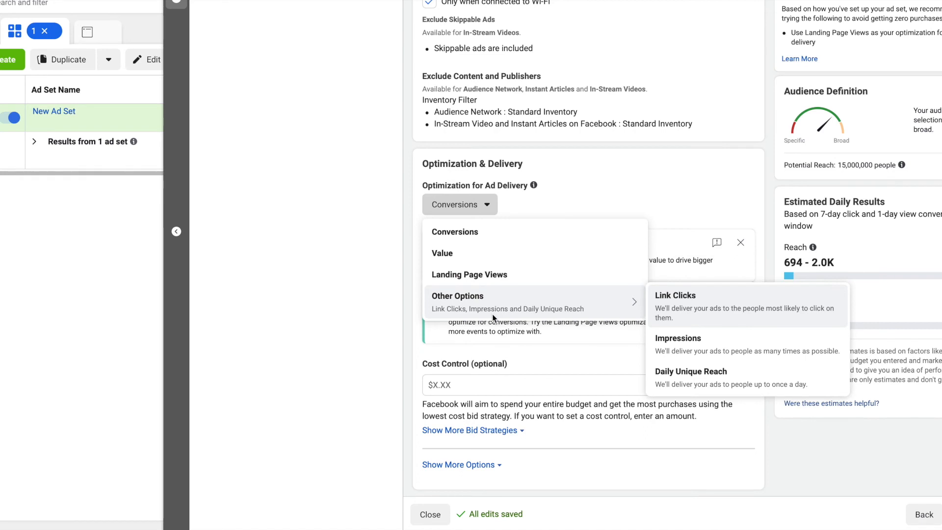
pyautogui.moveTo(461, 232)
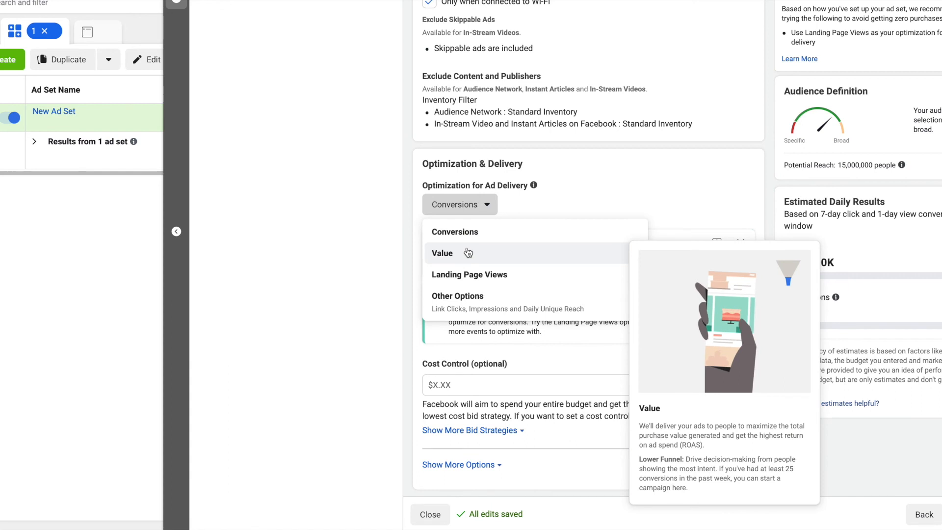
pyautogui.click(466, 235)
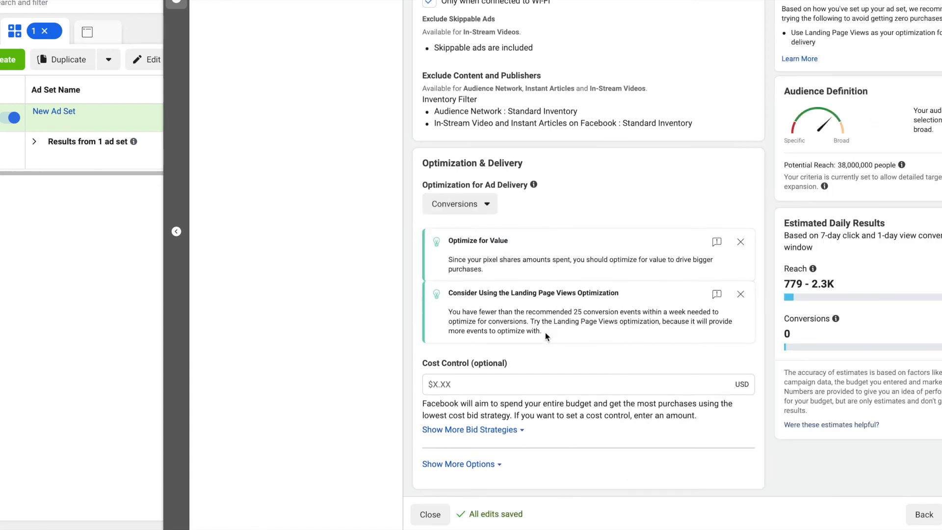
# Look over the optional Cost Control setting and show the additional Optimization & Delivery options.
pyautogui.moveTo(426, 366); pyautogui.dragTo(488, 363)
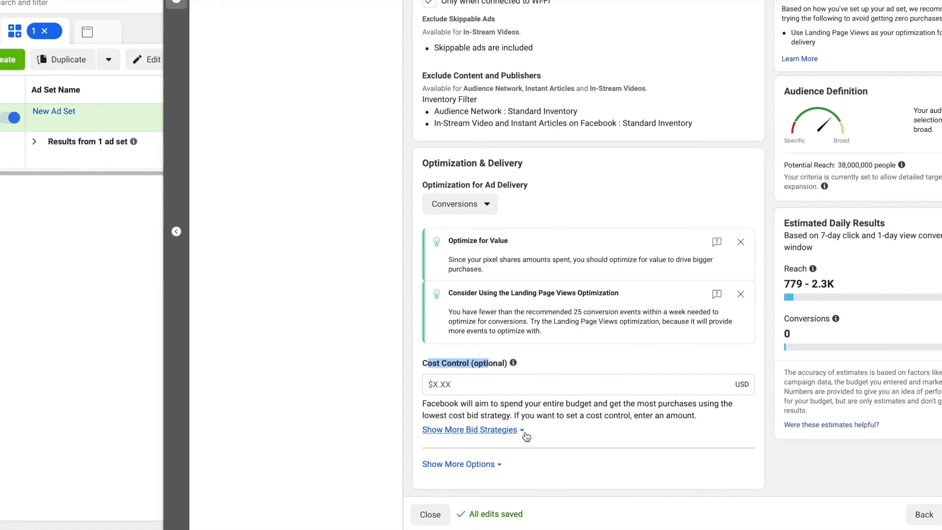
pyautogui.click(483, 463)
pyautogui.scroll(-2, 482, 461)
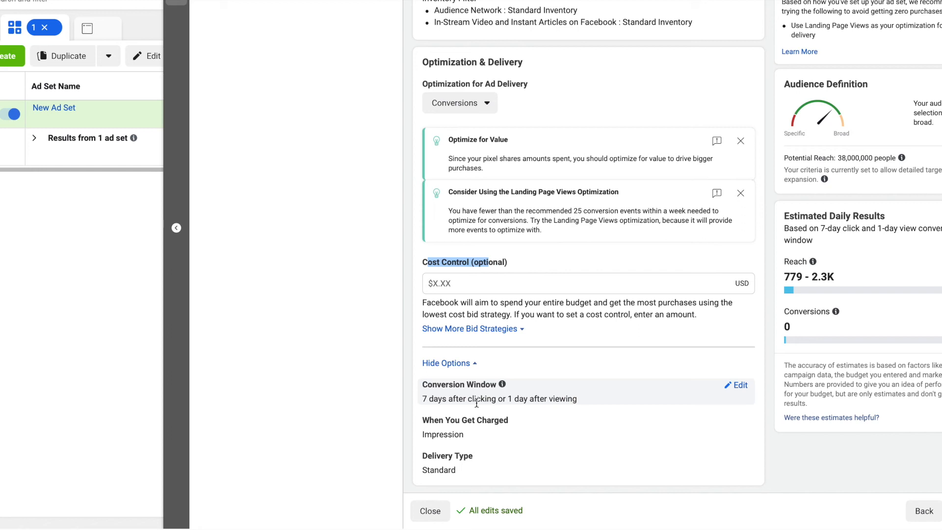
# Change the ad set's conversion window to 1 day click or view and continue to the ad setup.
pyautogui.click(737, 385)
pyautogui.click(544, 403)
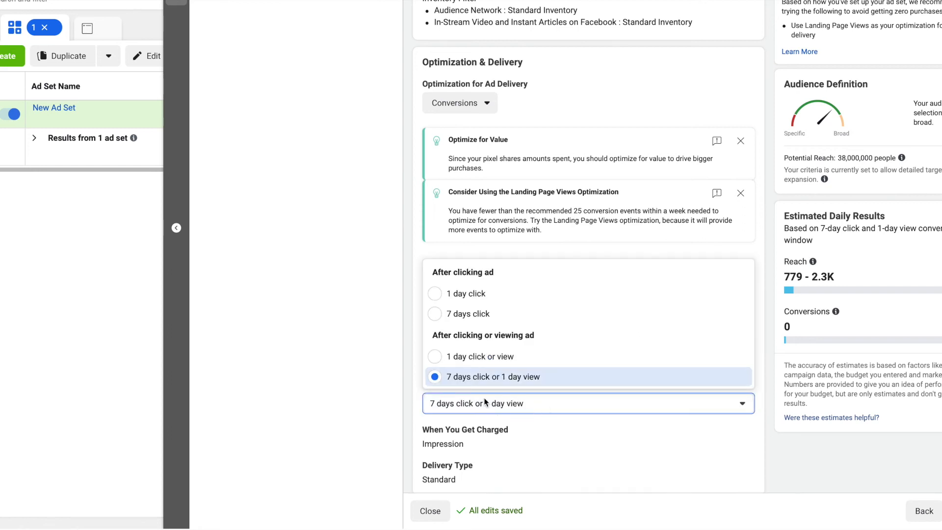
pyautogui.click(478, 357)
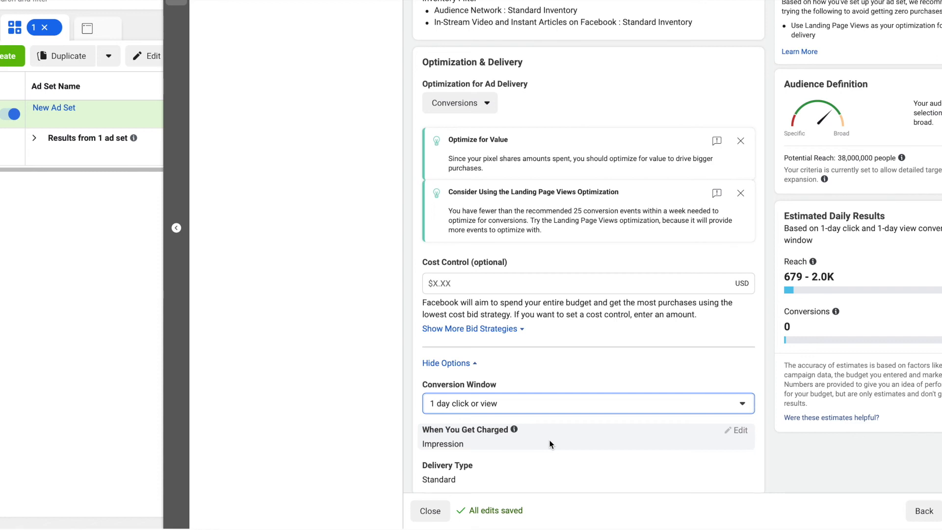
pyautogui.scroll(-1, 652, 380)
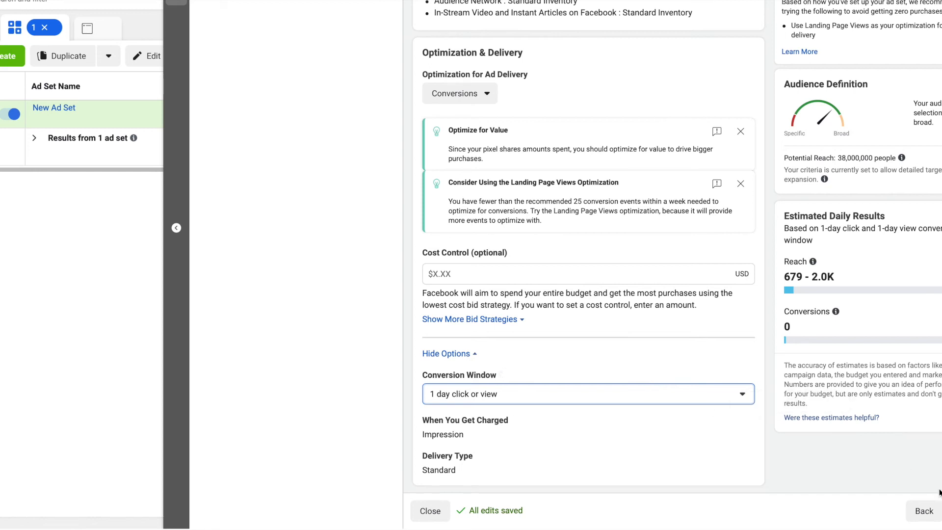
pyautogui.click(939, 510)
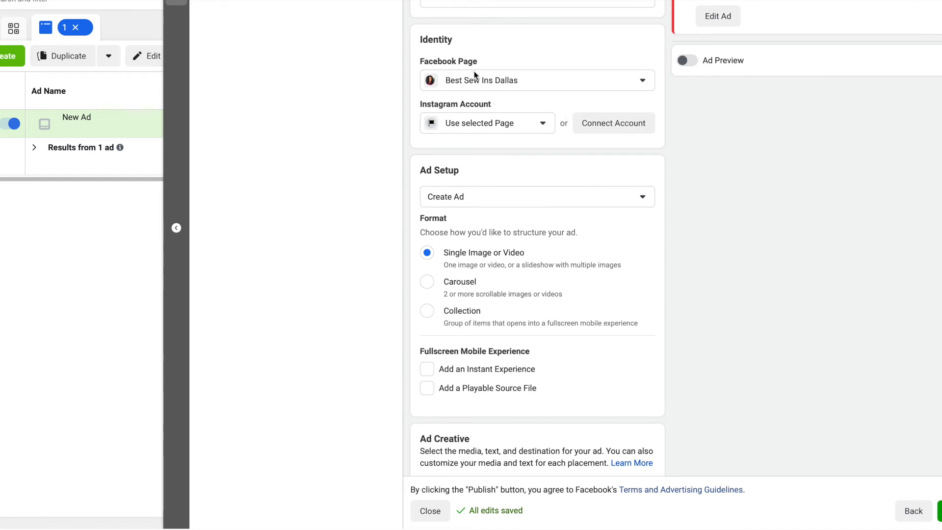
# Choose dallassewins as the ad's Instagram account and turn on the ad preview.
pyautogui.click(489, 123)
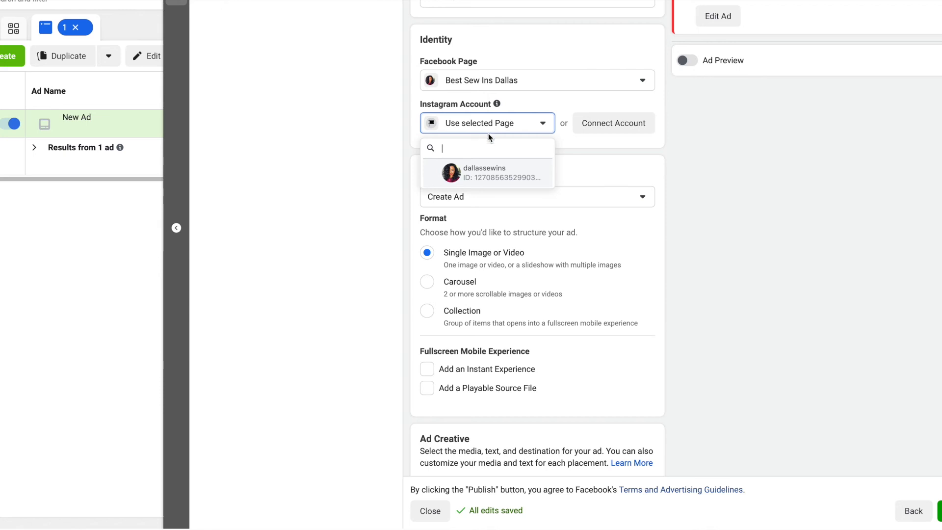
pyautogui.click(486, 175)
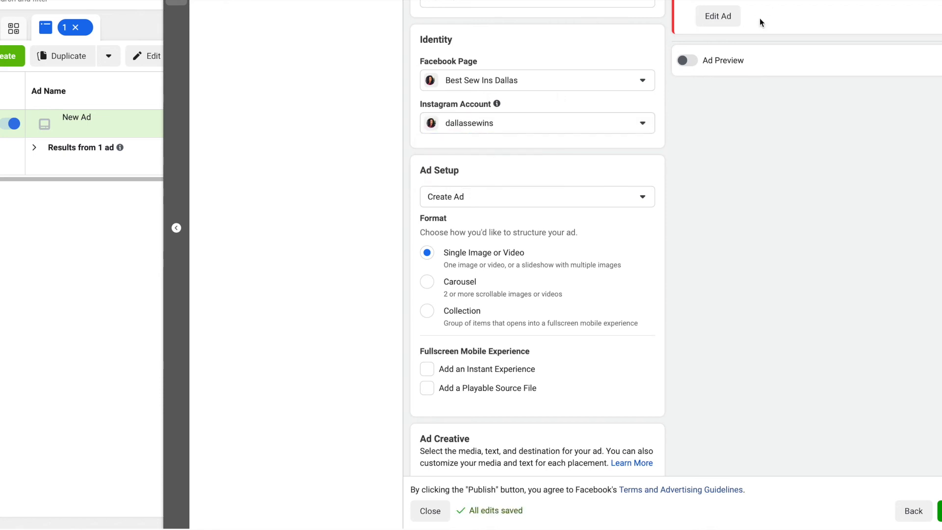
pyautogui.click(686, 60)
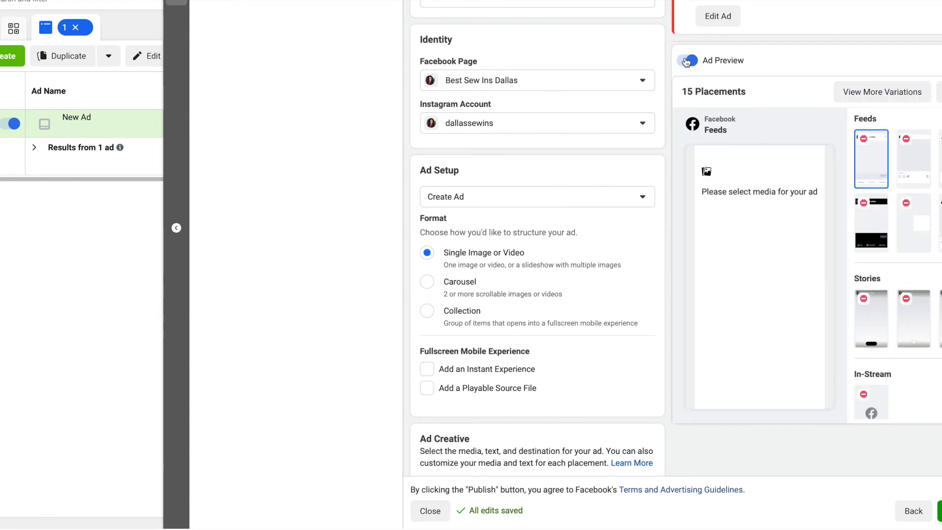
# Try the Use Existing Post ad setup, look over its creative options, and switch back to Create Ad.
pyautogui.scroll(-2, 531, 210)
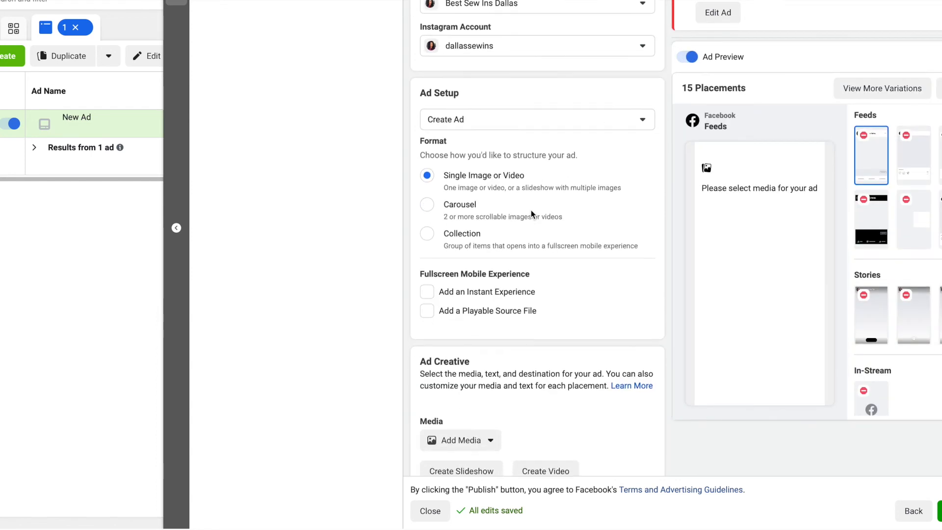
pyautogui.click(504, 114)
pyautogui.click(485, 169)
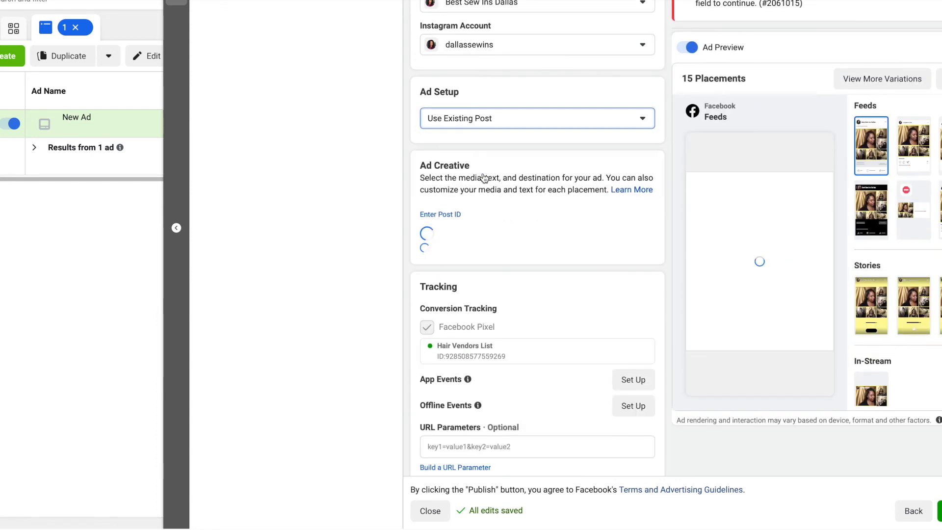
pyautogui.scroll(-2, 540, 253)
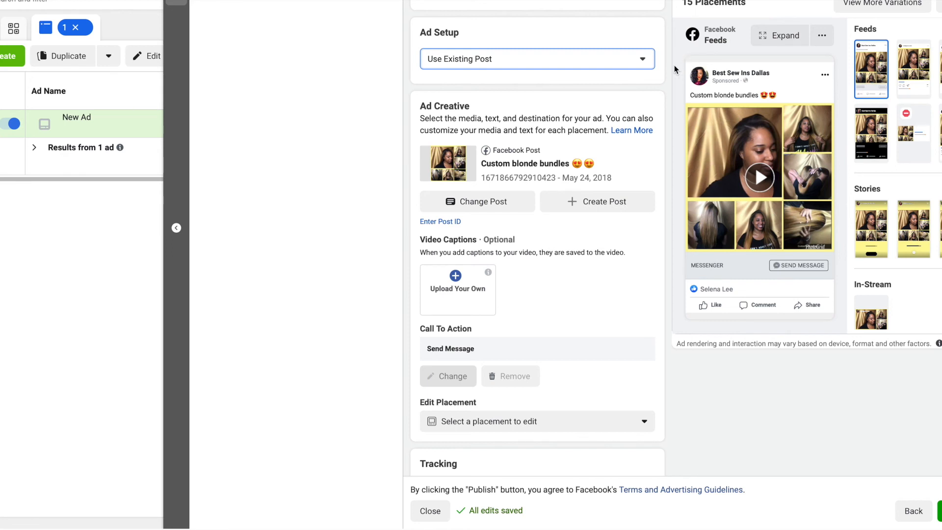
pyautogui.click(569, 57)
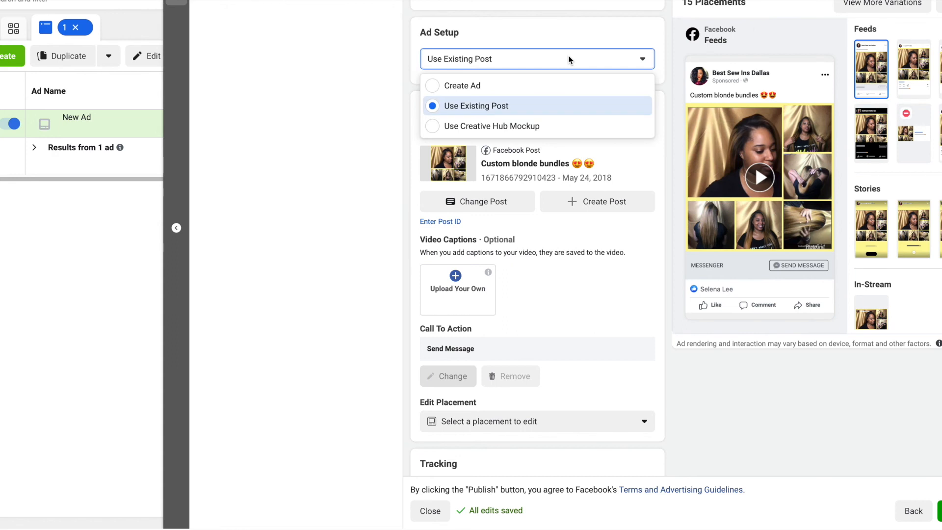
pyautogui.click(499, 86)
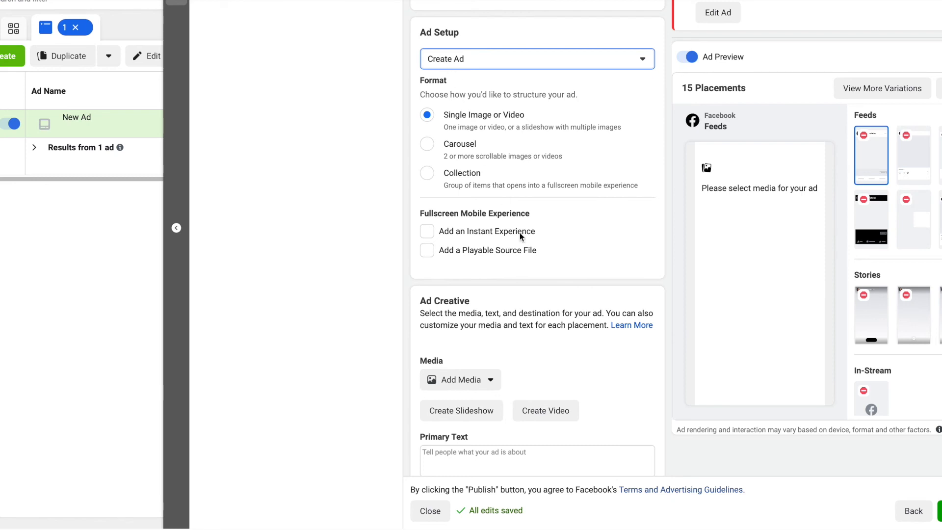
# Add the video IMG_0024.MP4 as the ad's media, keeping the default placement crops.
pyautogui.scroll(-1, 502, 193)
pyautogui.click(461, 322)
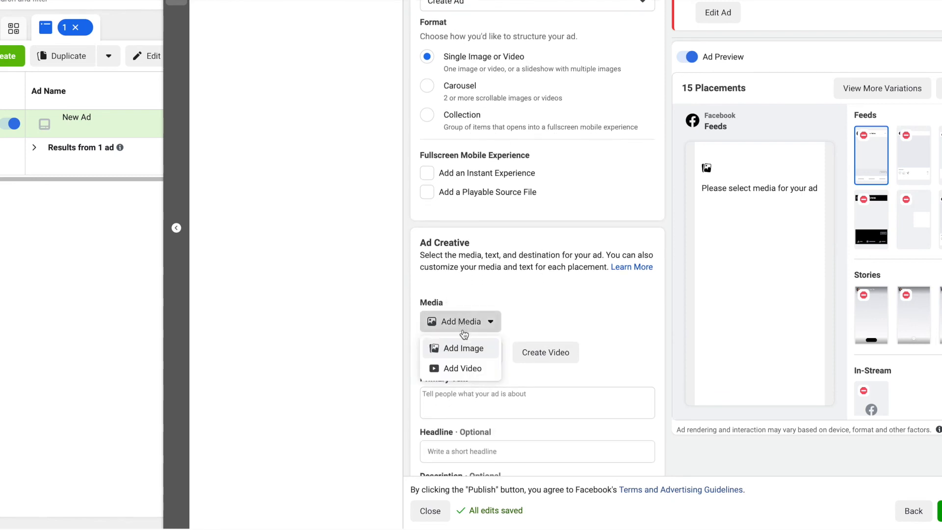
pyautogui.click(469, 366)
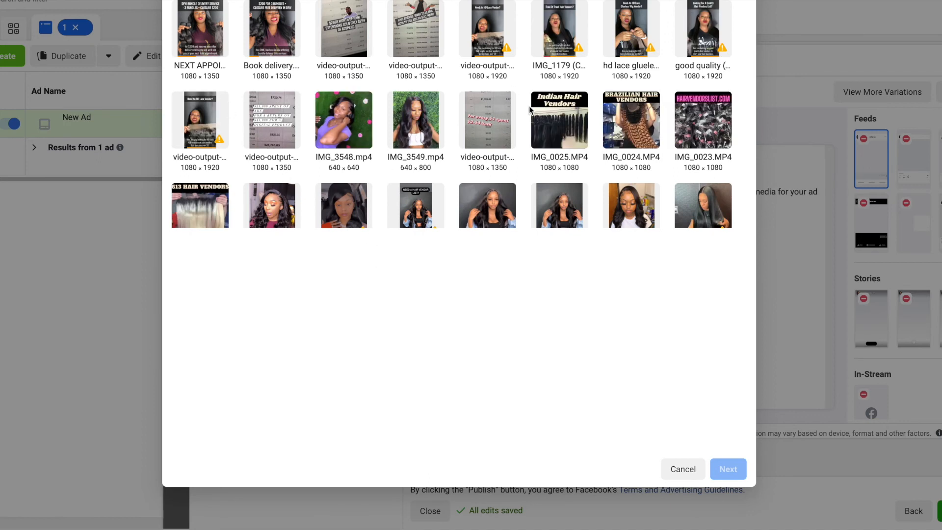
pyautogui.click(628, 123)
pyautogui.click(724, 472)
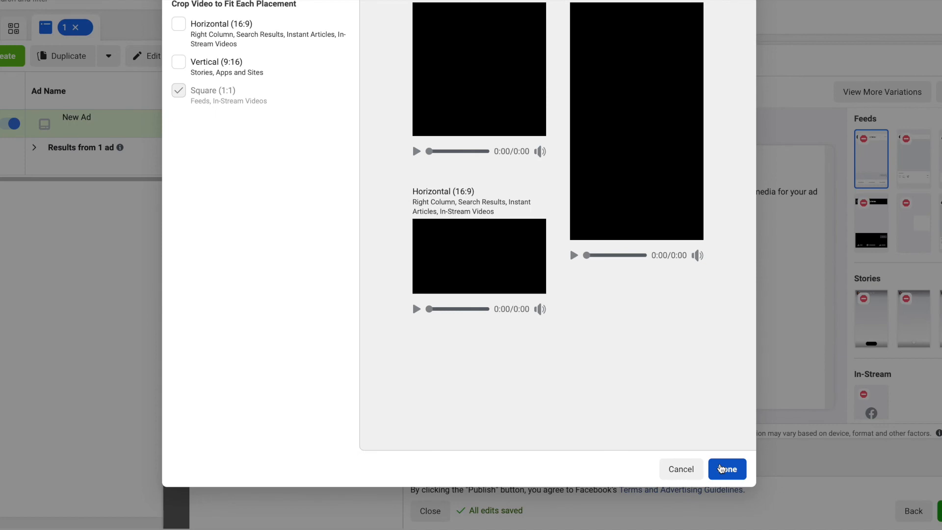
pyautogui.click(723, 468)
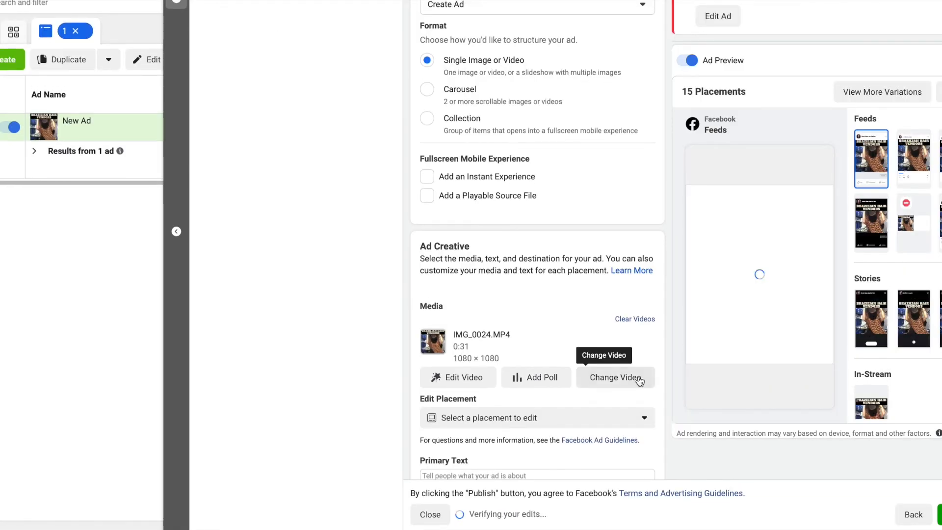
# Start the ad's primary text with the line "HEY ARE YOU LOOKING FOR A HIGH QUALITY VENDORS LIST?".
pyautogui.scroll(-1, 575, 265)
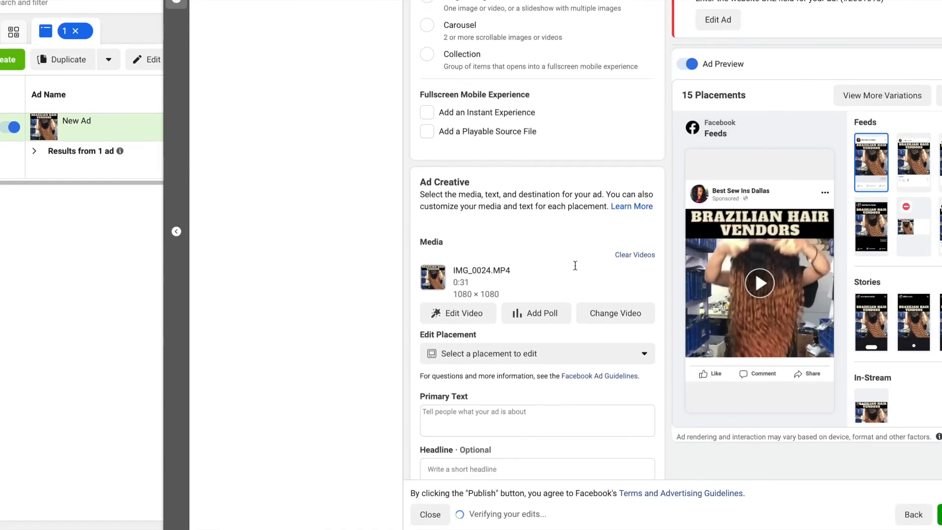
pyautogui.scroll(-2, 574, 265)
pyautogui.click(524, 324)
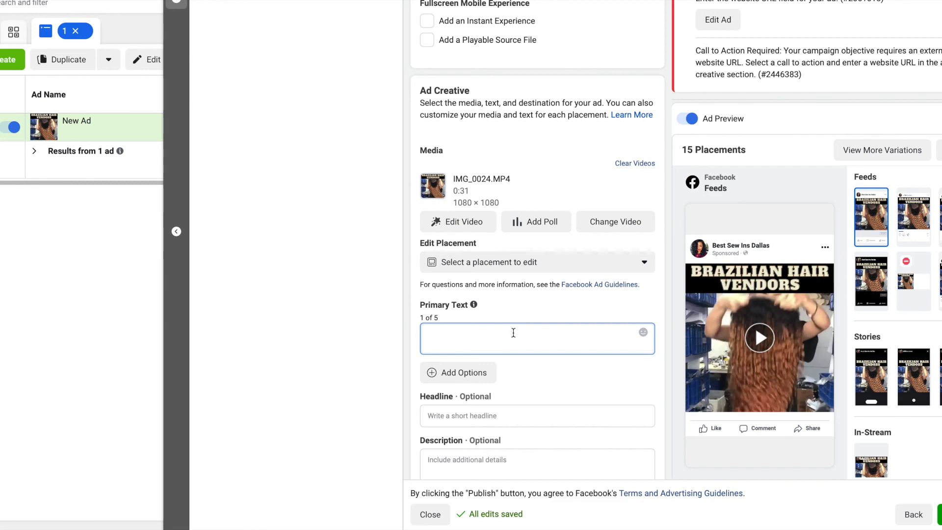
pyautogui.write('HA')
pyautogui.press('BackSpace')
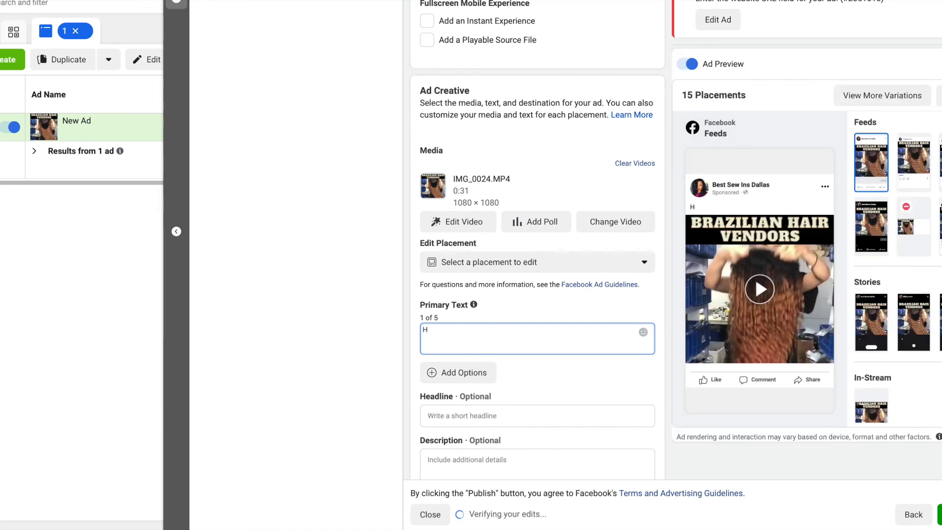
pyautogui.write('EY ARE YOU LOOKING FOR A H')
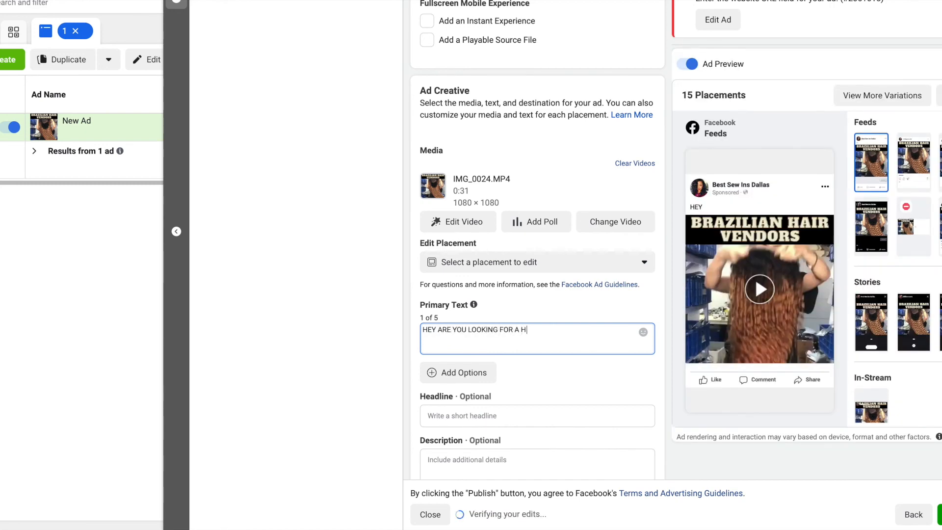
pyautogui.write('IGH QUALITY VENDORS LIST?')
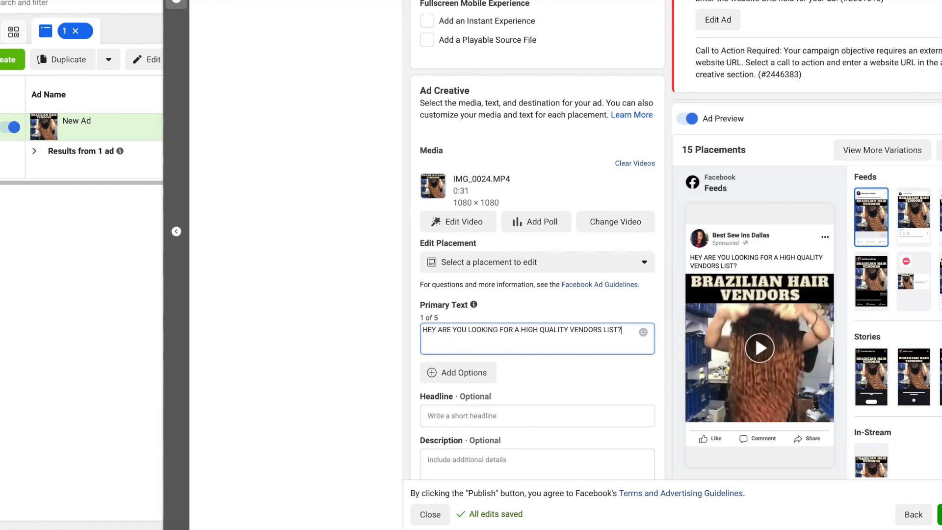
pyautogui.press('Return')
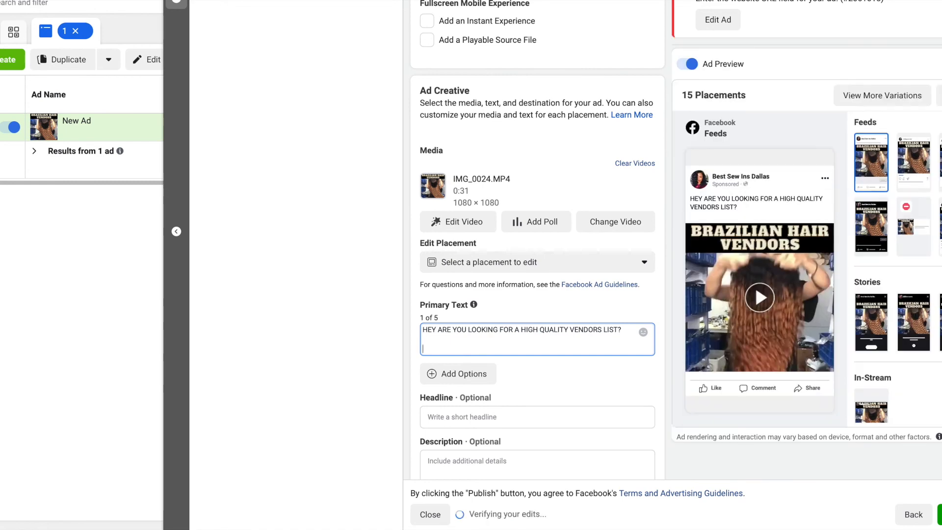
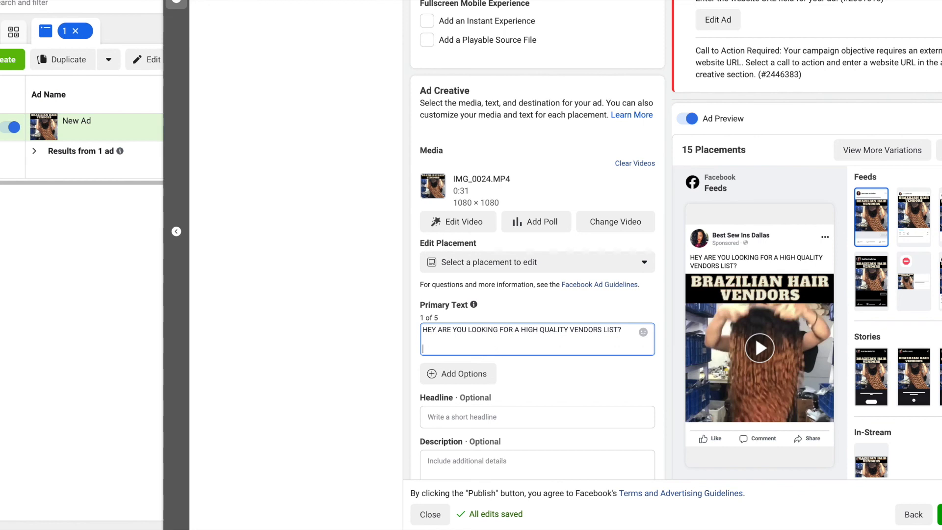
# Add the line "TIRED OF TRASH VENDORS LIST?" to the primary text, separated by a blank line.
pyautogui.write('TIRED OF TRASH VENDORS LITS')
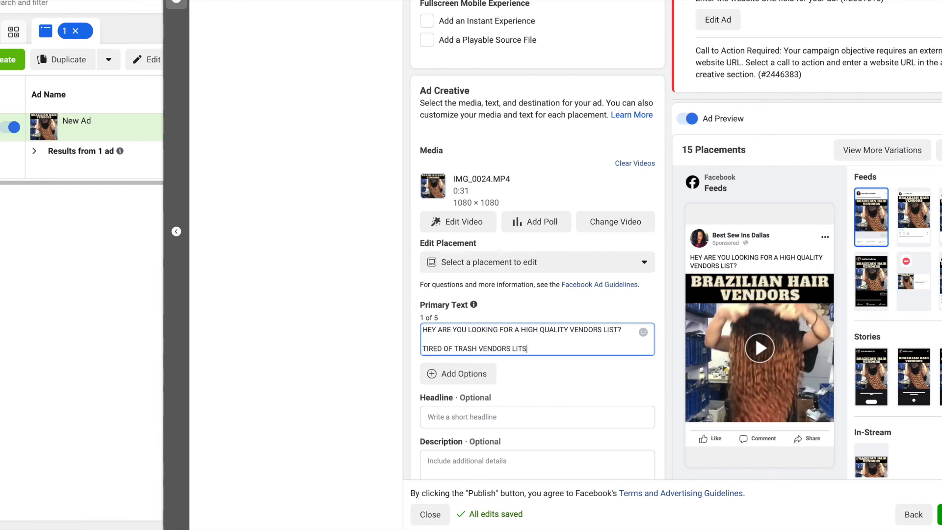
pyautogui.press('BackSpace')
pyautogui.press('BackSpace')
pyautogui.write('ST?')
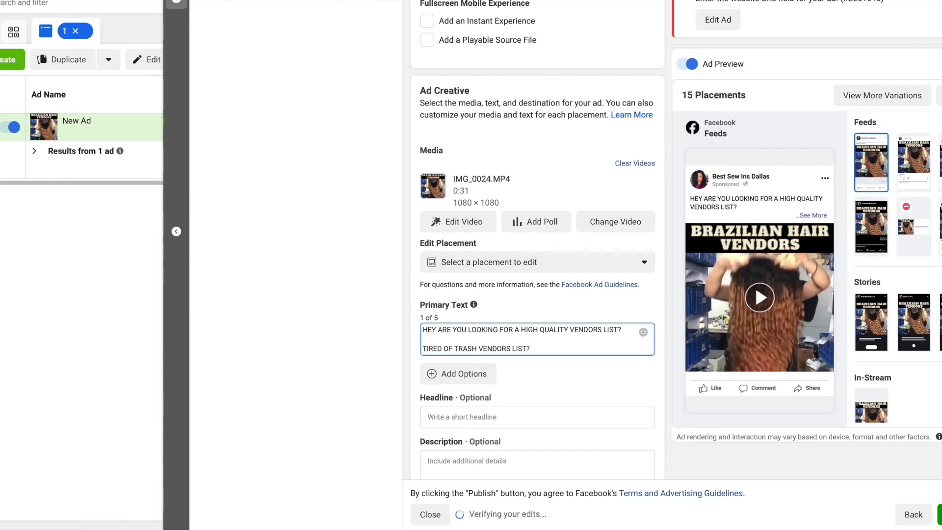
pyautogui.press('Return')
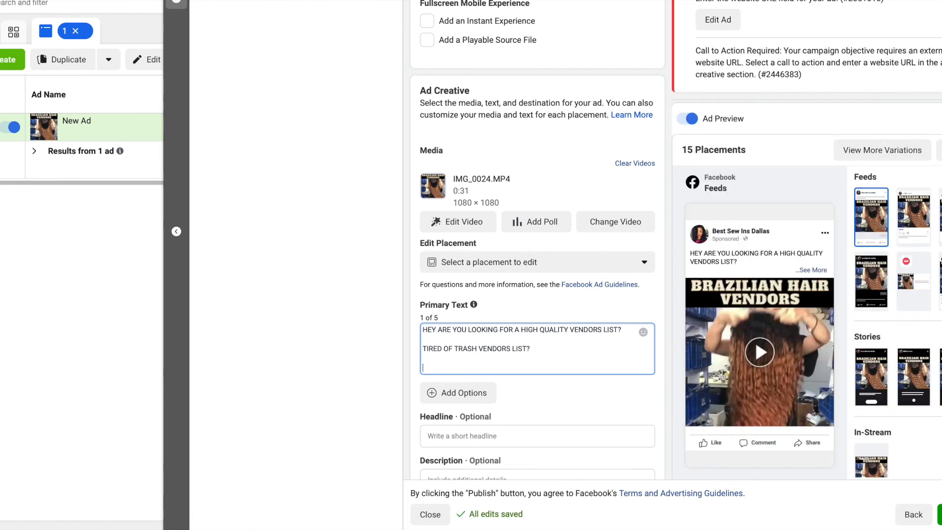
# Add the lines "IF SO" and "COME CHECK OUT OUR ULTIMATE WHOLESALE HAIR VENDORS LIST!" to the primary text, separated by a blank line.
pyautogui.write('F SO')
pyautogui.press('Return')
pyautogui.press('Return')
pyautogui.write('COME CHE')
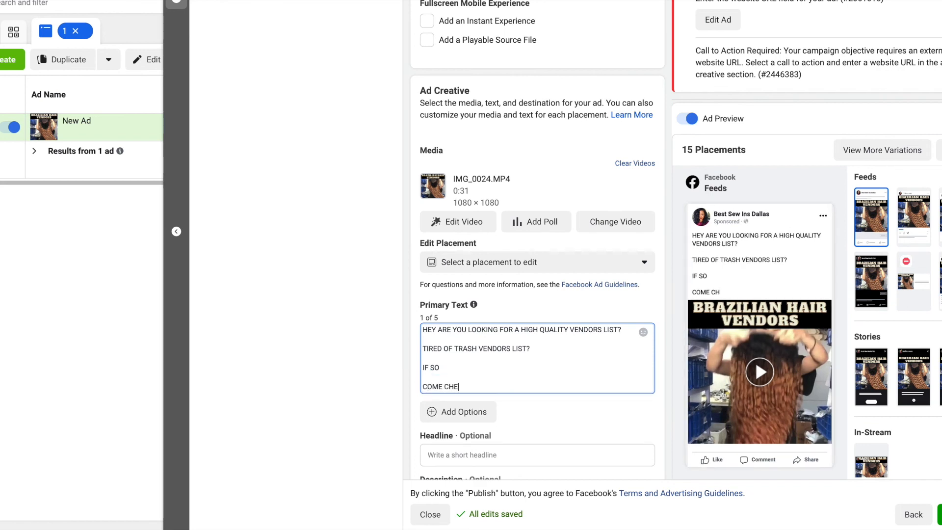
pyautogui.write('CK OUT OUR UL')
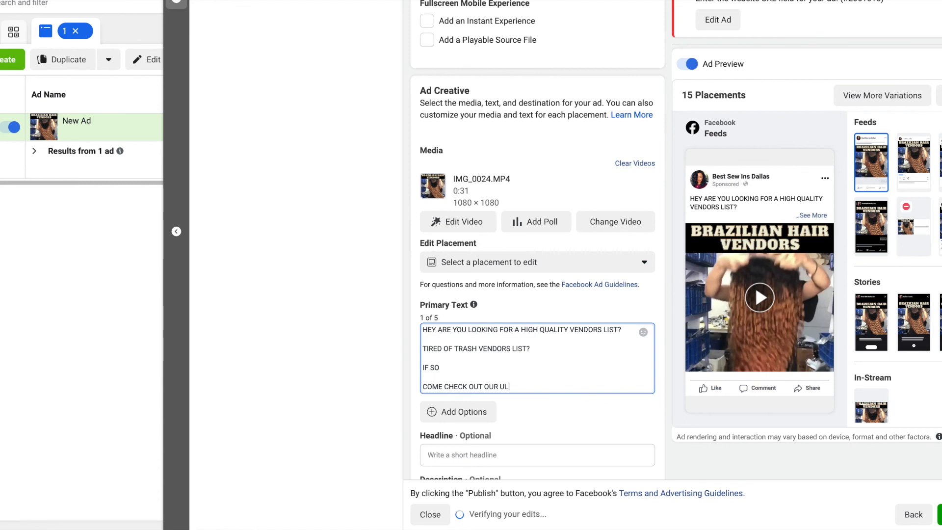
pyautogui.write('ITMATE')
pyautogui.press('BackSpace')
pyautogui.press('BackSpace')
pyautogui.press('BackSpace')
pyautogui.press('BackSpace')
pyautogui.press('BackSpace')
pyautogui.press('BackSpace')
pyautogui.write('TIMAE WH')
pyautogui.press('BackSpace')
pyautogui.press('BackSpace')
pyautogui.press('BackSpace')
pyautogui.press('BackSpace')
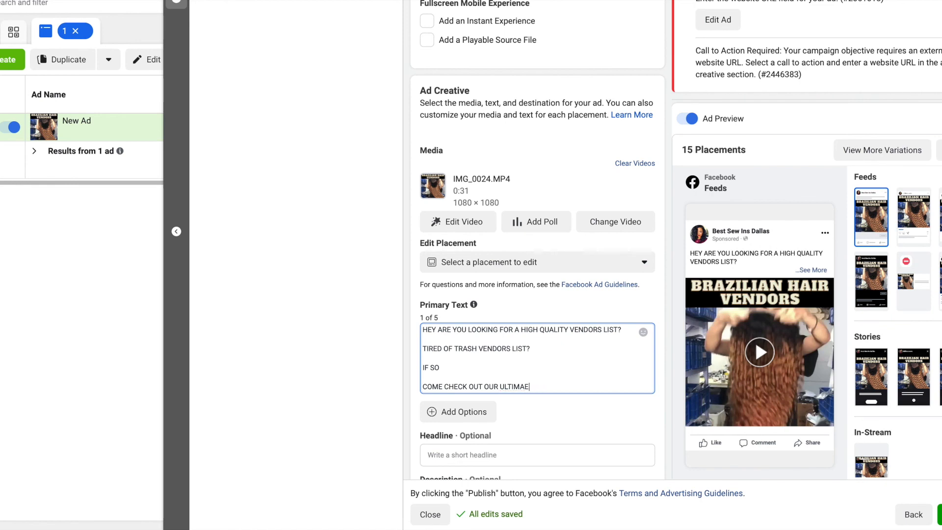
pyautogui.write('TE WHOLESALE HAIR VENDOR')
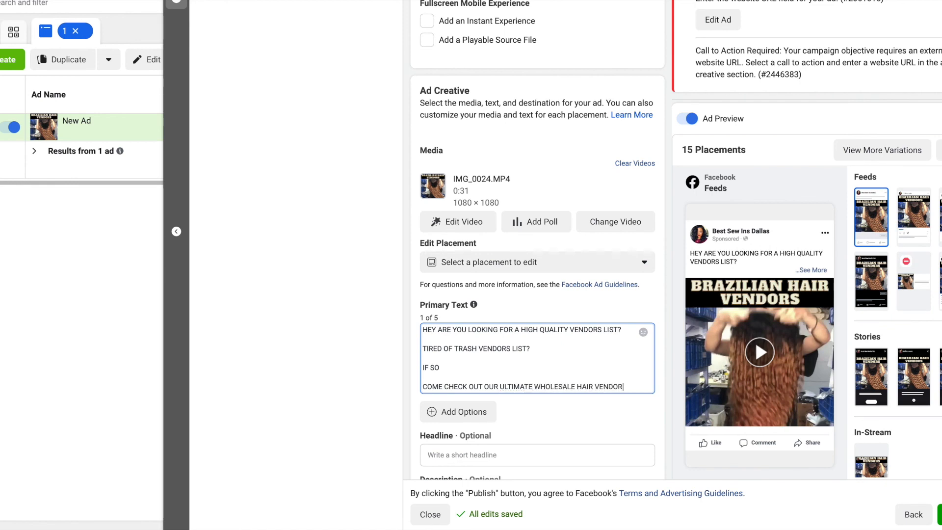
pyautogui.write('S LIST!')
# Finish the primary text with a separate closing line reading TAP THE "SHOP NOW" BUTTON BELOW.
pyautogui.press('Return')
pyautogui.press('Return')
pyautogui.write('TAP THE "SHOP NOW" BUTTON')
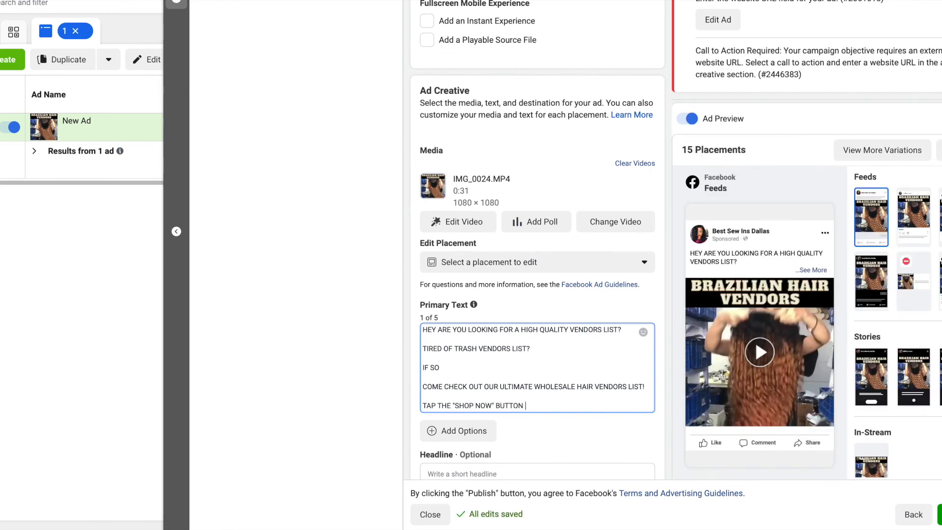
pyautogui.write(' BELOW')
# Enter "TIRED OF TRASH VENDORS?" as the ad's headline.
pyautogui.scroll(-3, 487, 394)
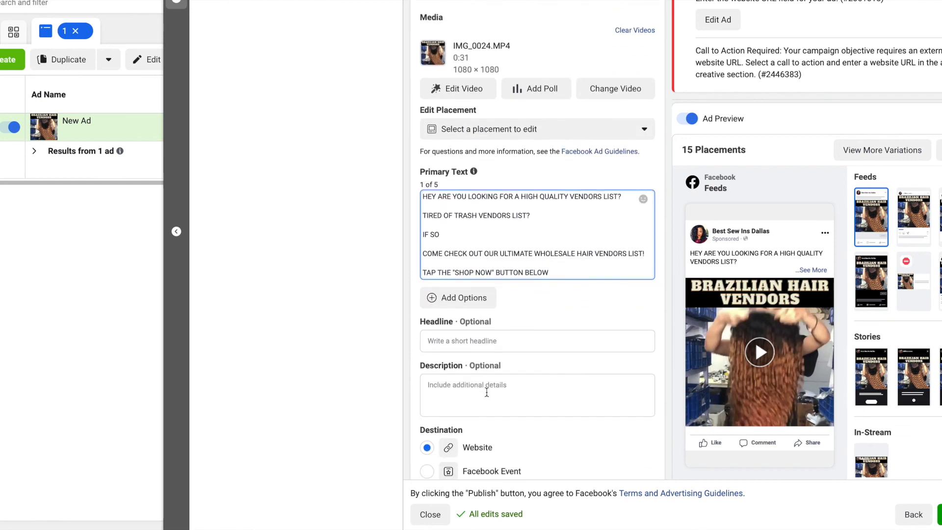
pyautogui.click(442, 338)
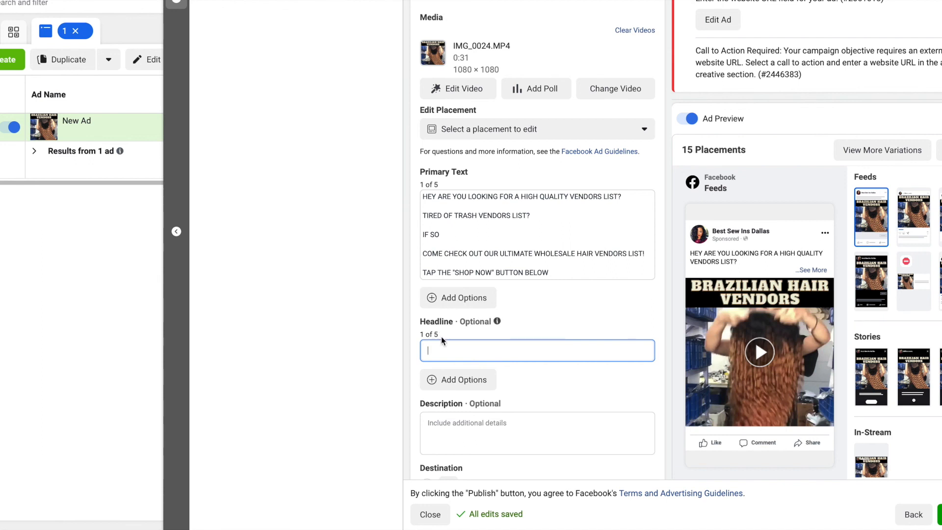
pyautogui.write('TIRED OF TRASH VENDORS?')
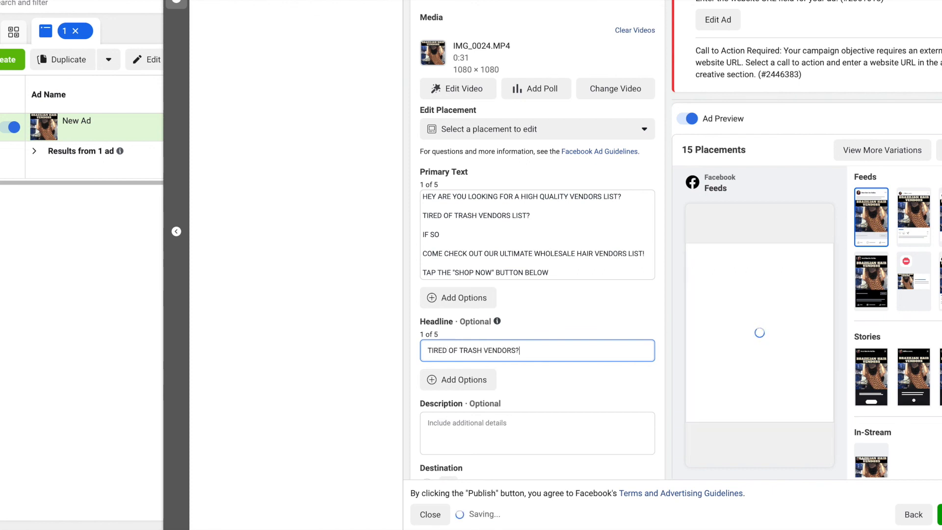
pyautogui.scroll(-1, 471, 379)
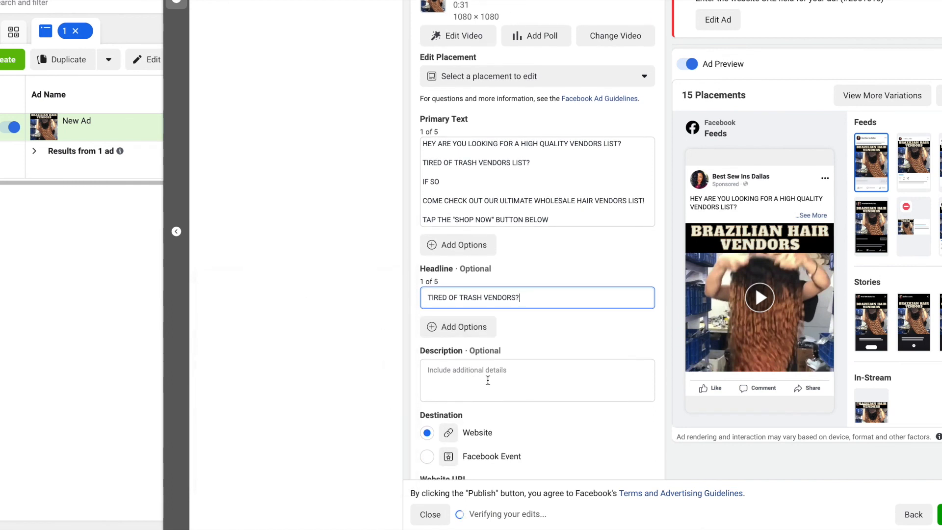
# Enter "VISIT NOW AND SAVE 50%" as the ad's description.
pyautogui.click(488, 380)
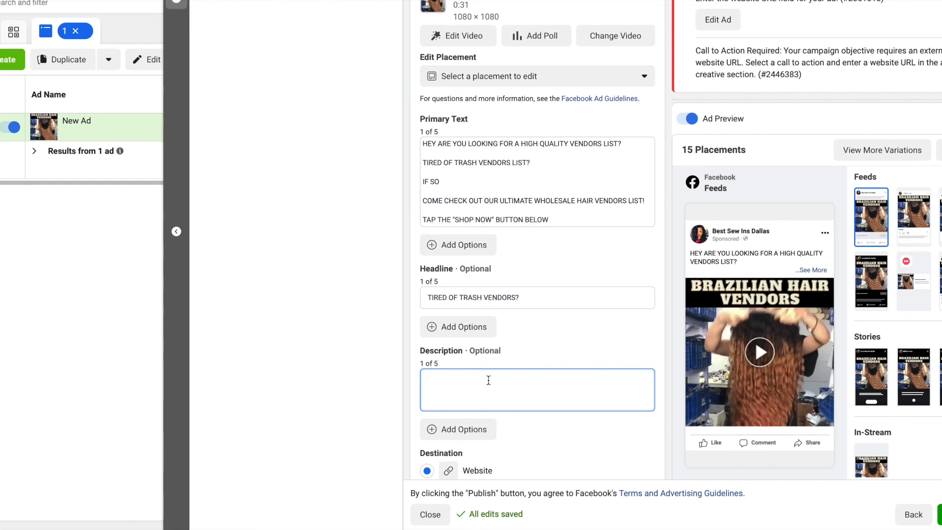
pyautogui.write('VISIT NOW AND SAVE 50%')
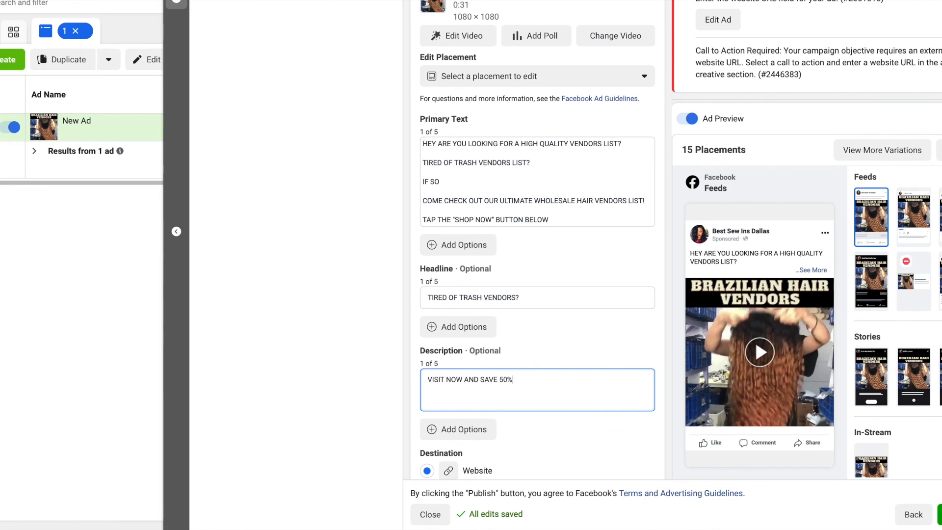
pyautogui.moveTo(715, 304)
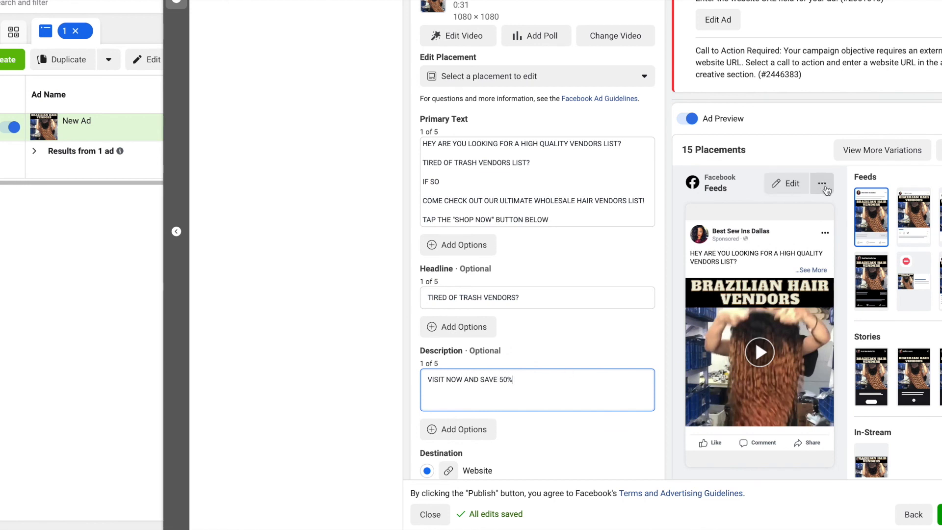
# Set the ad's website URL to HAIRVENDOR.COM.
pyautogui.scroll(-4, 540, 230)
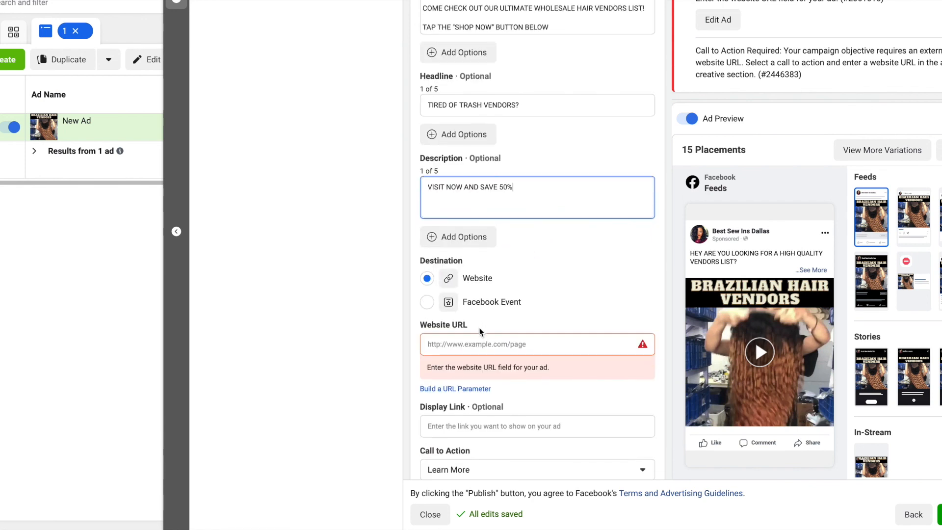
pyautogui.click(474, 344)
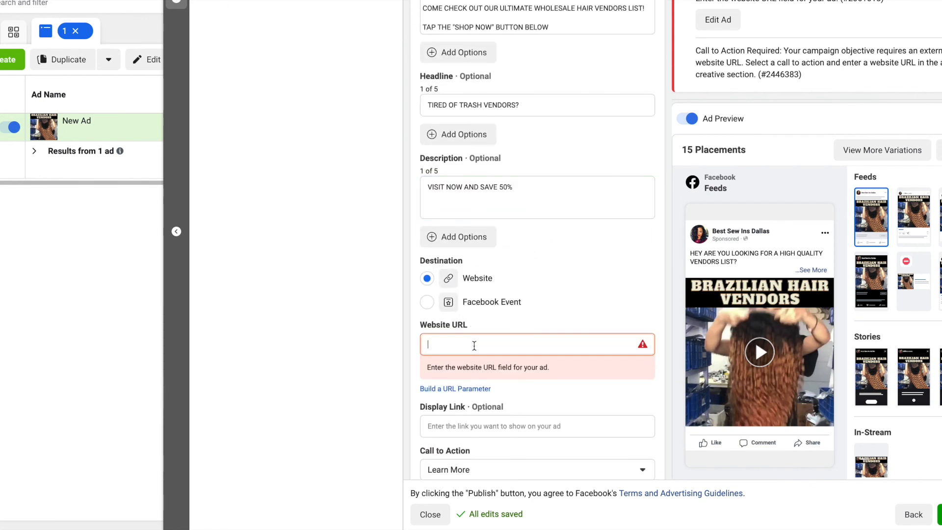
pyautogui.write('HAIRVENDOR.COM')
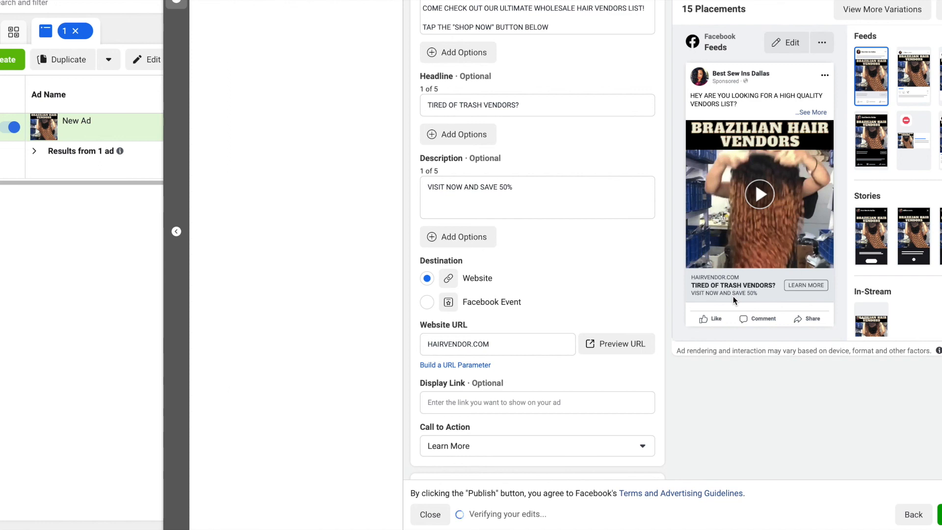
# Replace the ad's description with "USE PROMO CODE 50 TO SAVE 50%".
pyautogui.click(523, 187)
pyautogui.hotkey('ctrl', 'a')
pyautogui.write('USE PROMO CODE ')
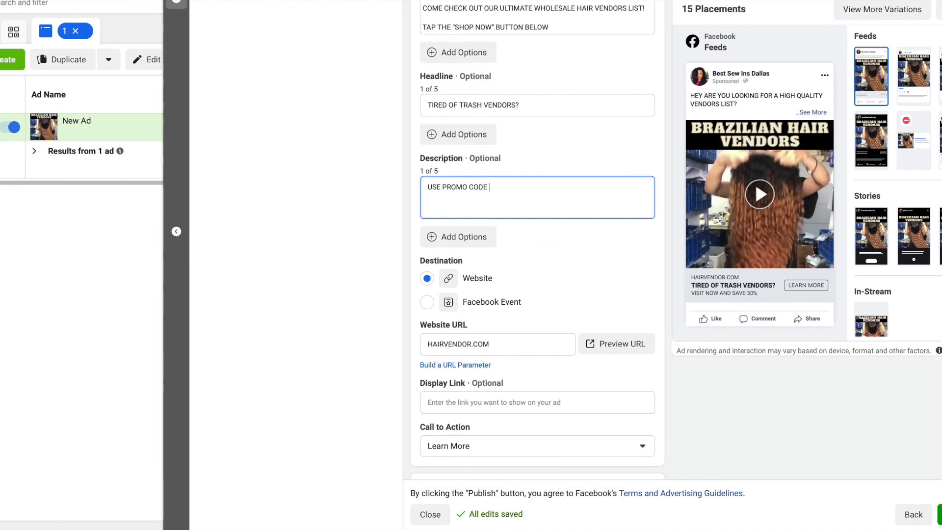
pyautogui.write('50 TO SAVE 50%')
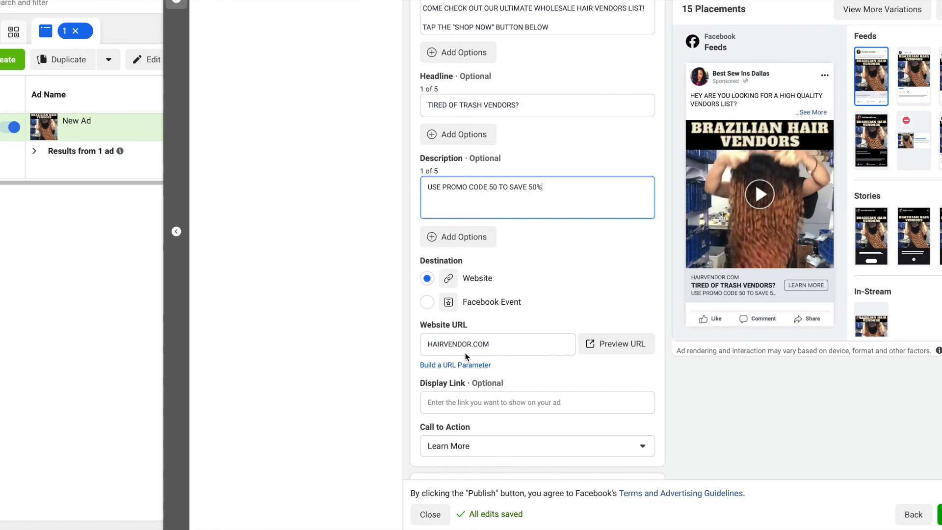
# Set the ad's call to action to Shop Now.
pyautogui.scroll(-1, 463, 376)
pyautogui.click(463, 376)
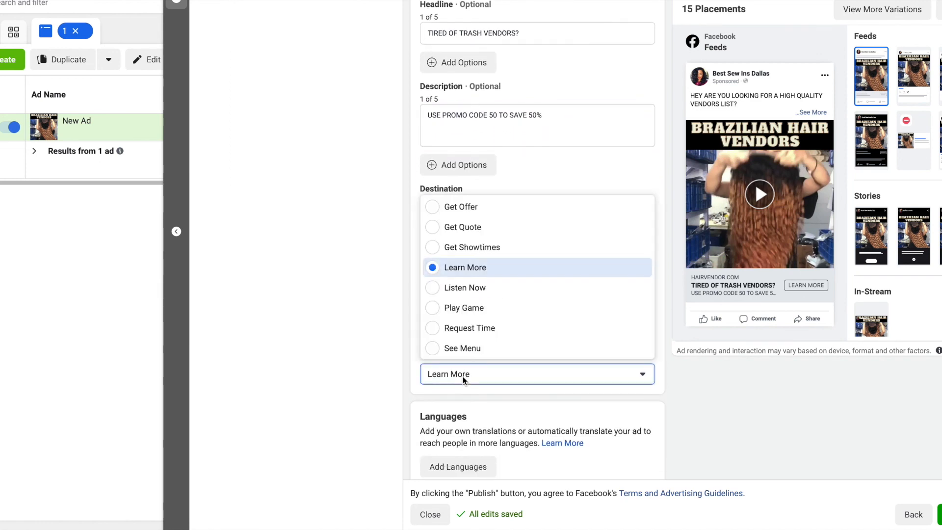
pyautogui.scroll(-1, 475, 302)
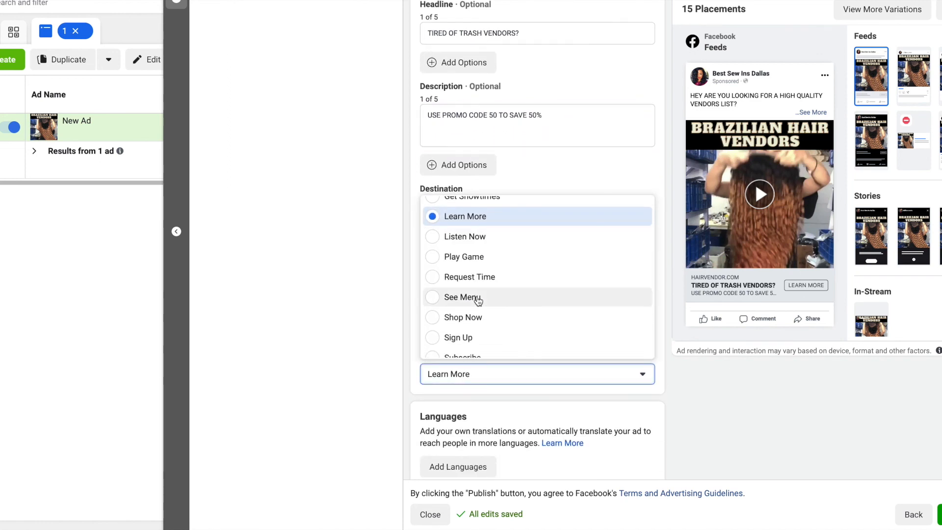
pyautogui.scroll(-1, 478, 301)
pyautogui.click(463, 259)
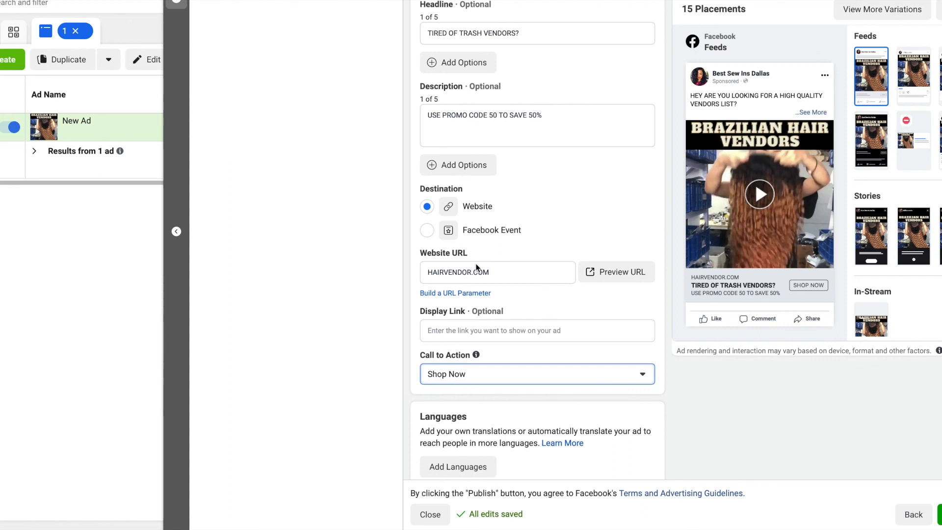
# Check the ad's conversion tracking settings and publish the campaign with its ad set and ad.
pyautogui.scroll(-4, 475, 267)
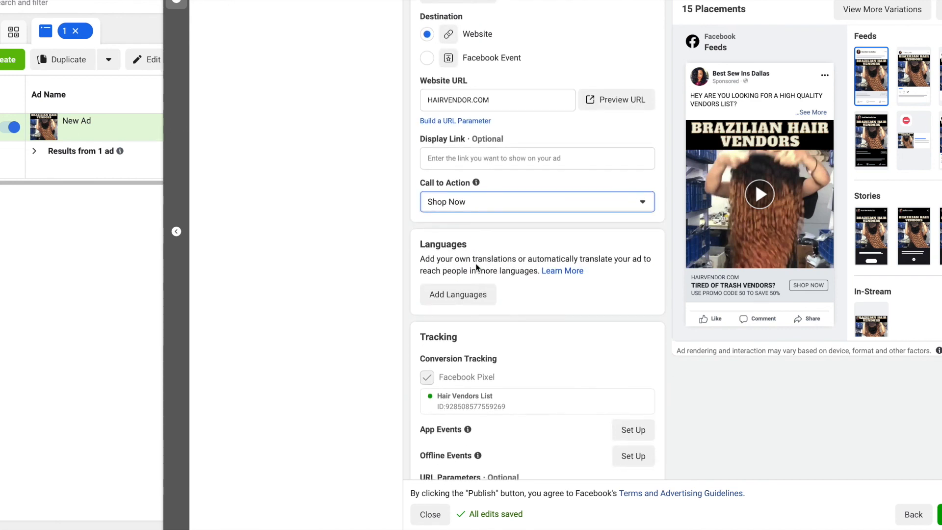
pyautogui.scroll(-1, 476, 268)
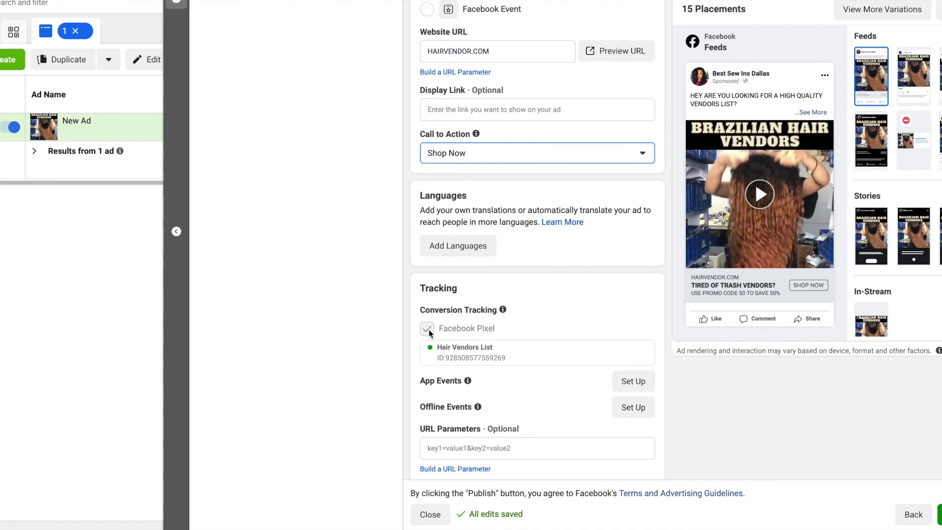
pyautogui.scroll(-1, 429, 328)
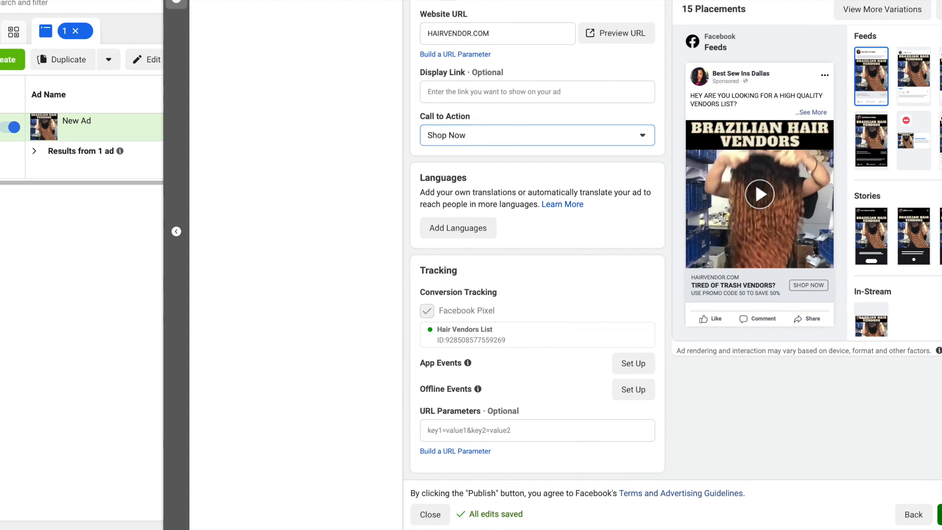
pyautogui.click(939, 514)
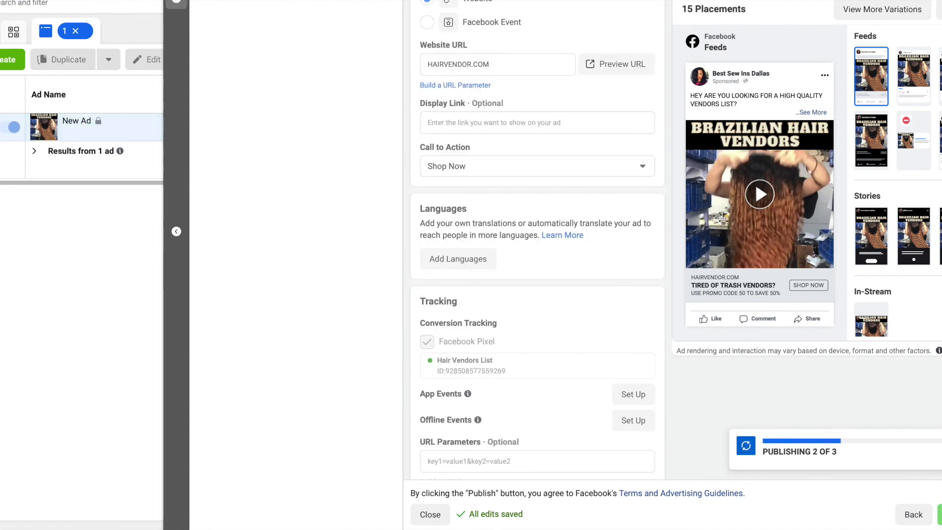